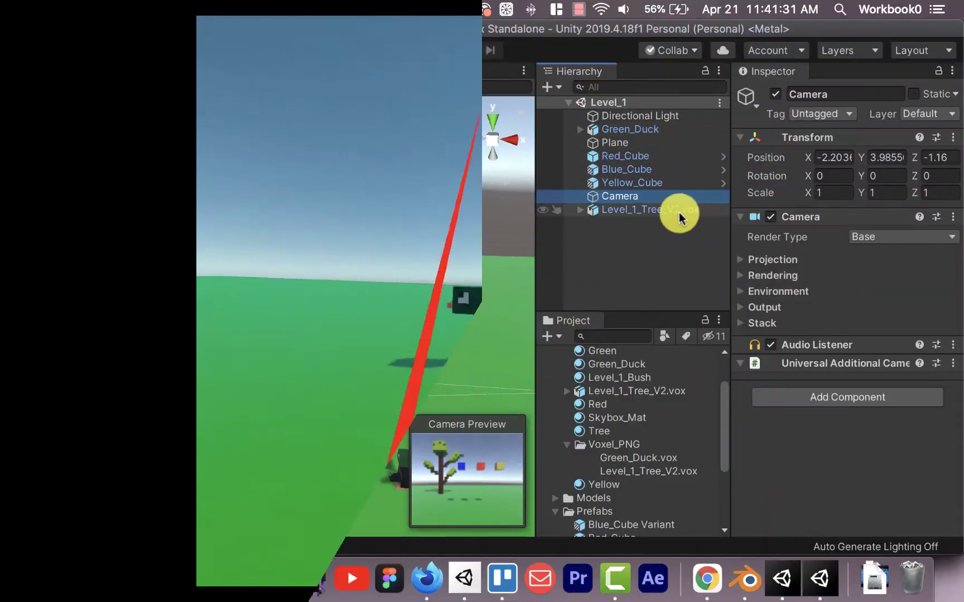
Step: Delete the Camera from the Level_1 Hierarchy, keeping the light, plane, duck, cubes and tree
left_click(662, 231)
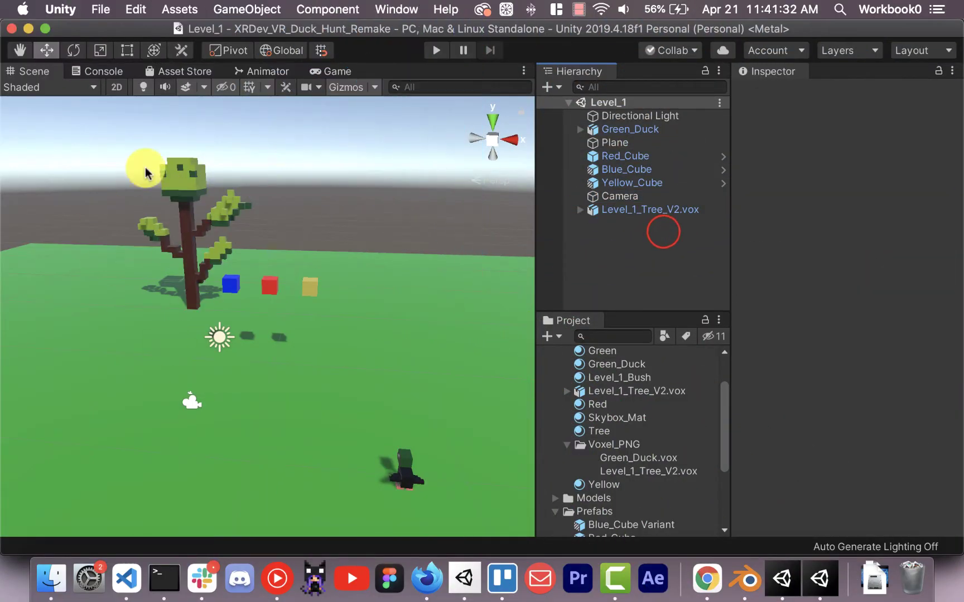
left_click(599, 195)
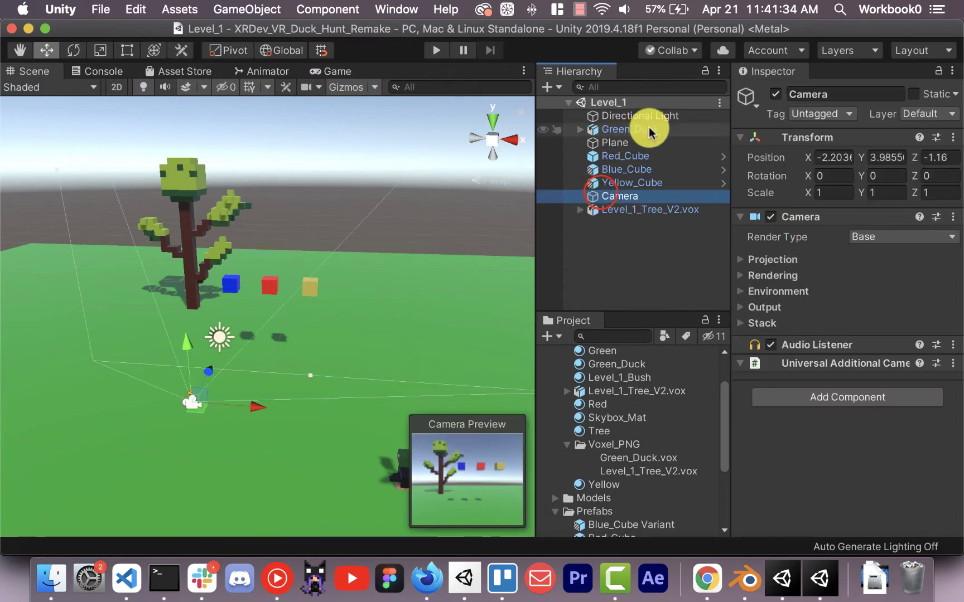
right_click(657, 195)
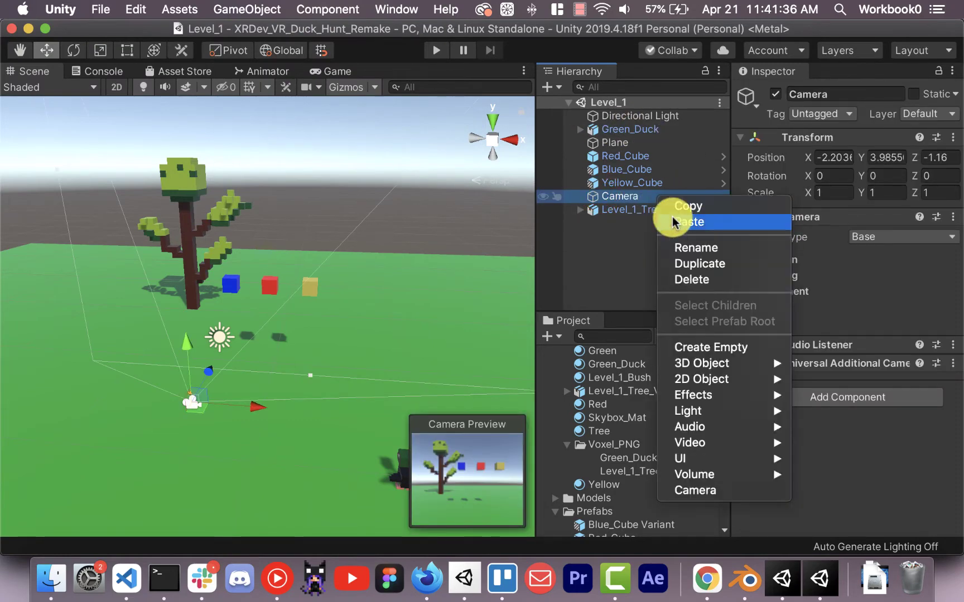
left_click(704, 281)
left_click(640, 116)
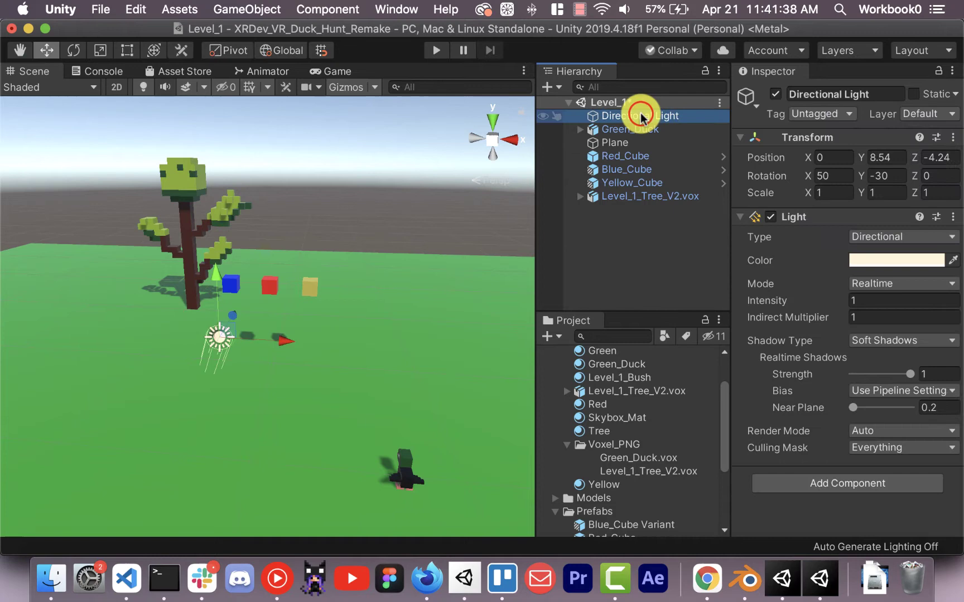
left_click(647, 229)
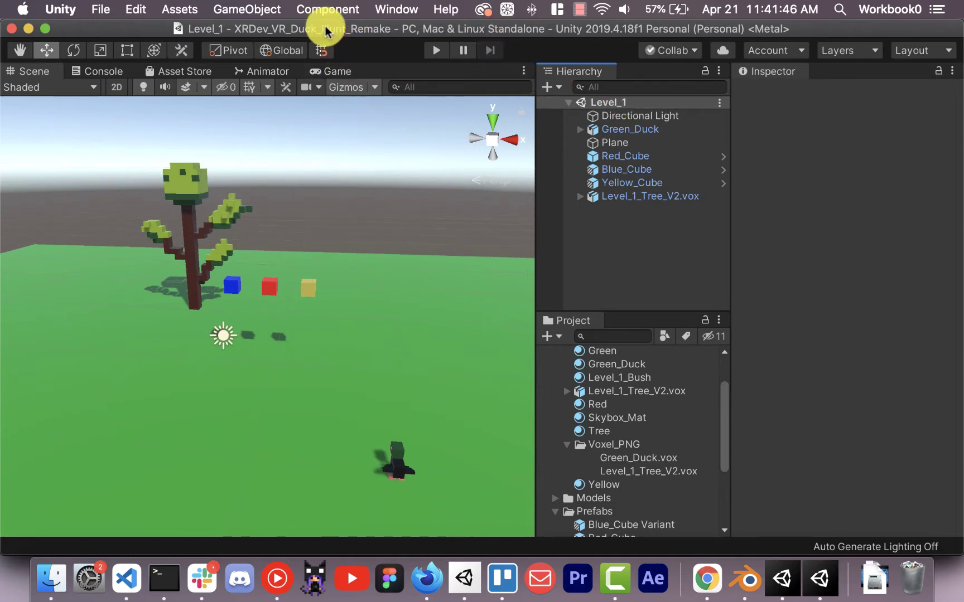
Step: Open the Package Manager from the Window menu and reposition its window
left_click(382, 8)
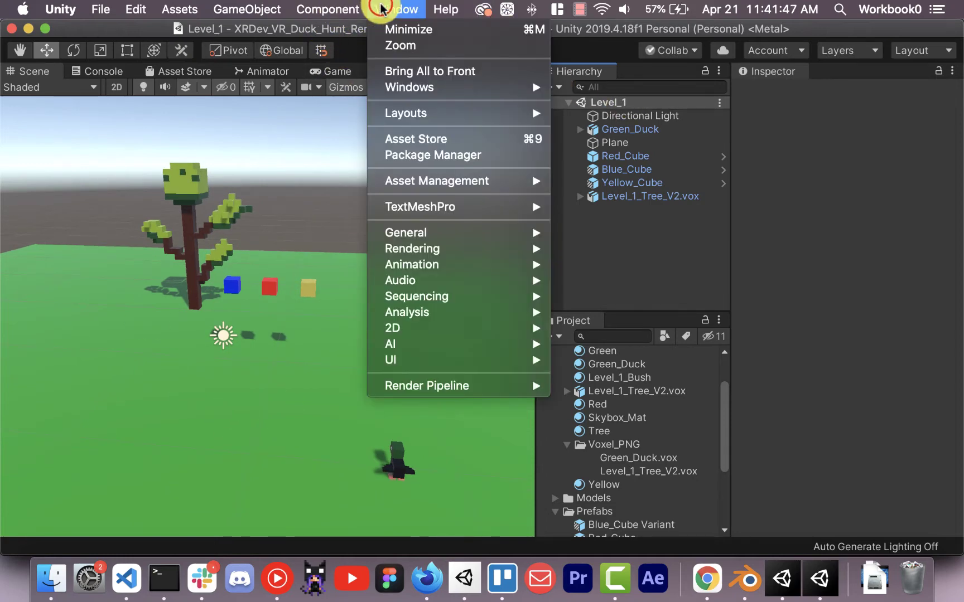
left_click(455, 158)
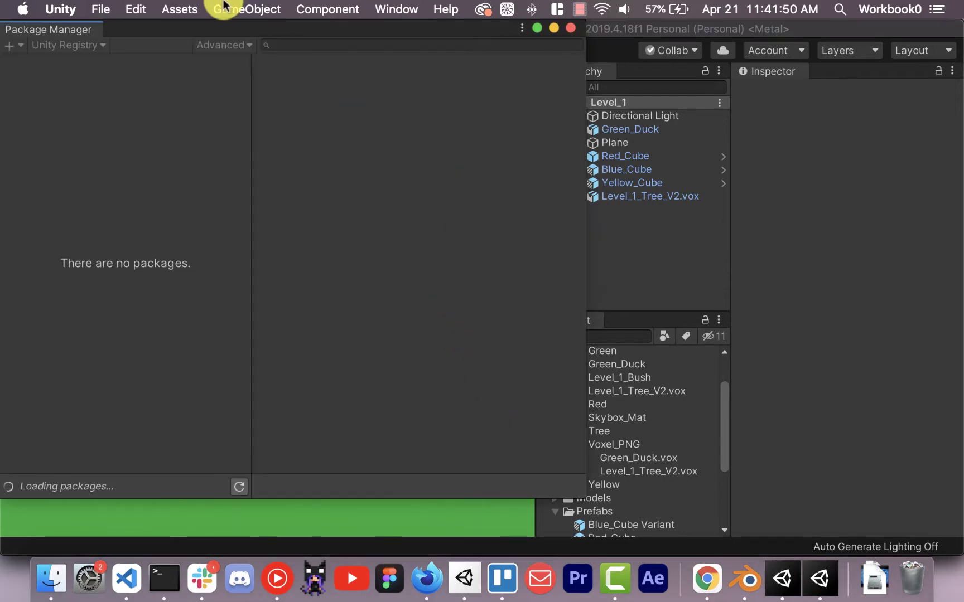
left_click_drag(223, 31, 299, 42)
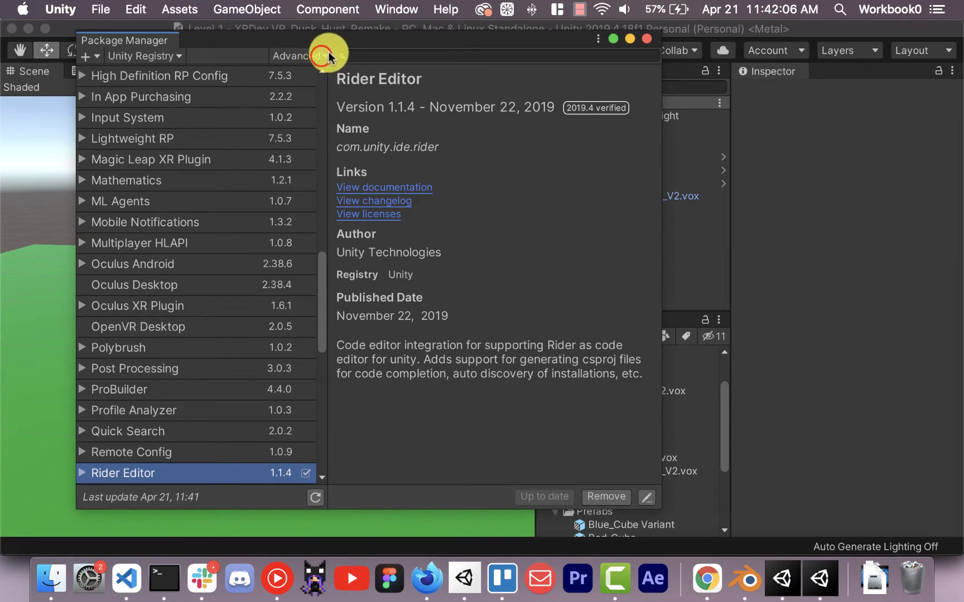
Step: Show preview packages and filter the package list by 'xr'
left_click(323, 56)
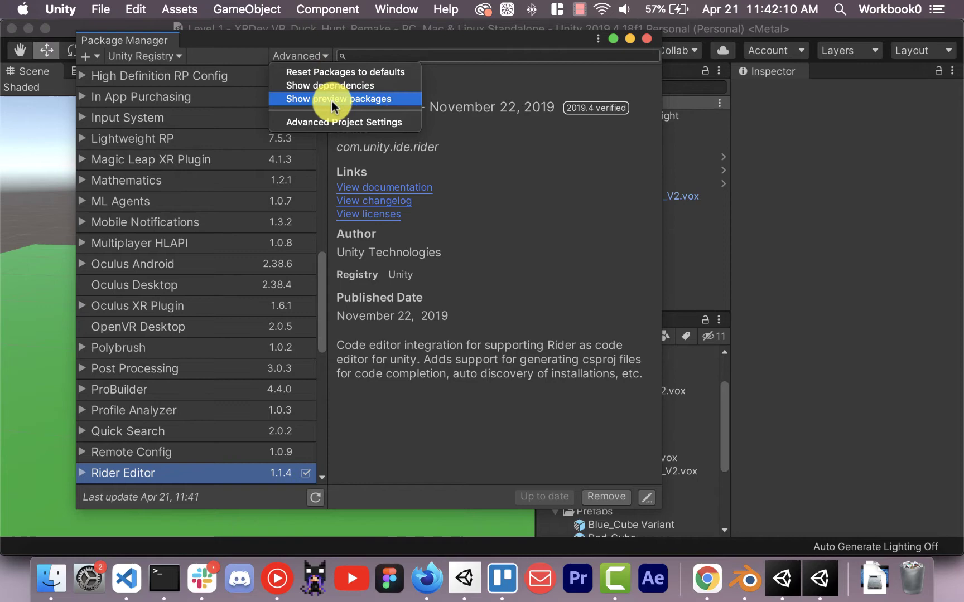
left_click(333, 98)
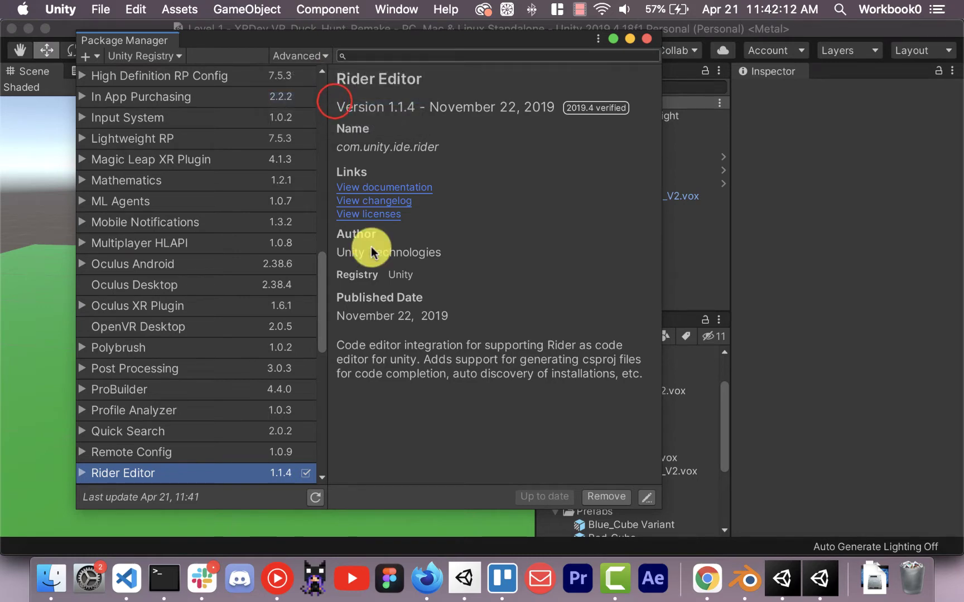
left_click(441, 53)
type("x")
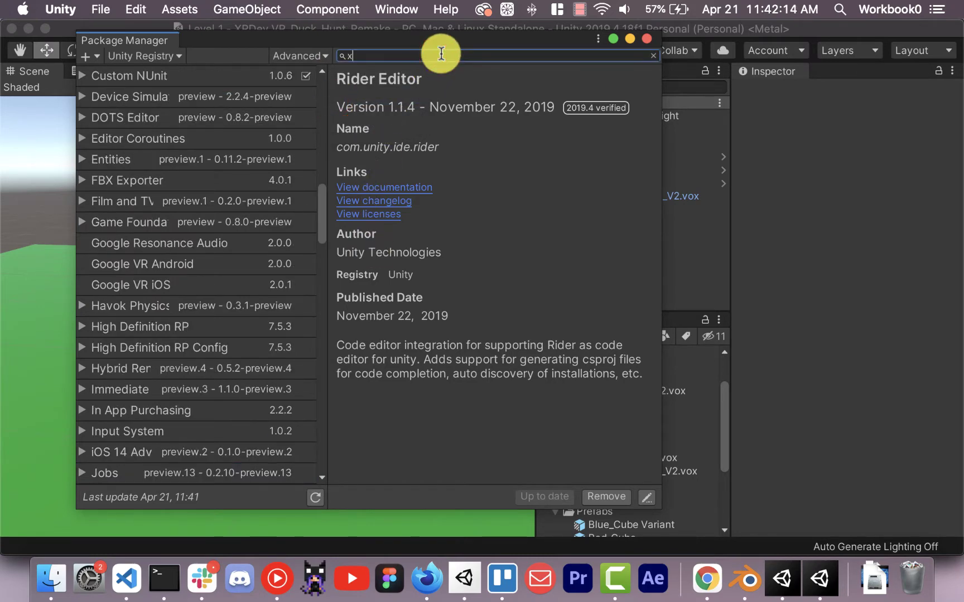
type("r")
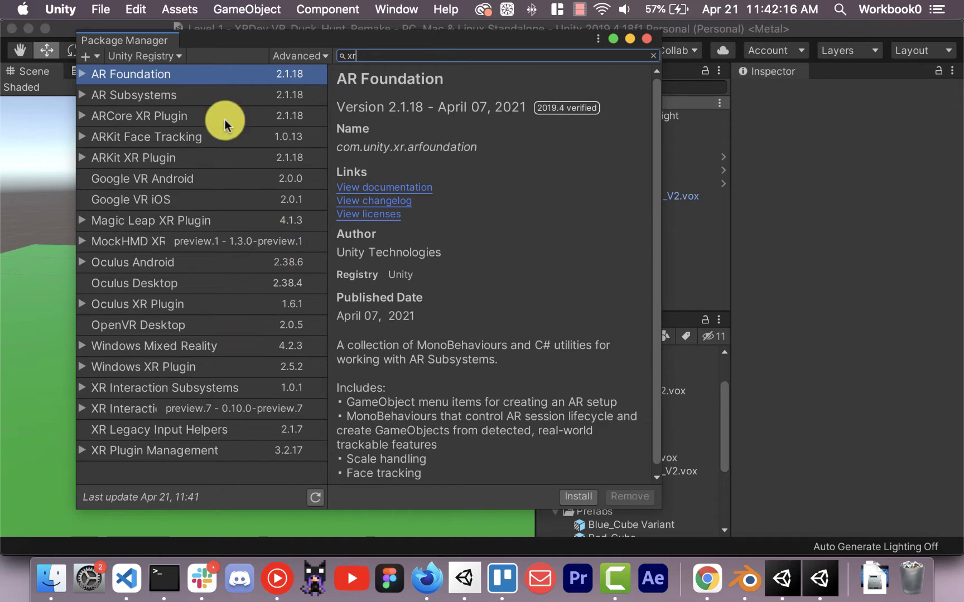
Step: Install XR Plugin Management version 4.0.1, then select XR Interaction Toolkit
left_click(169, 453)
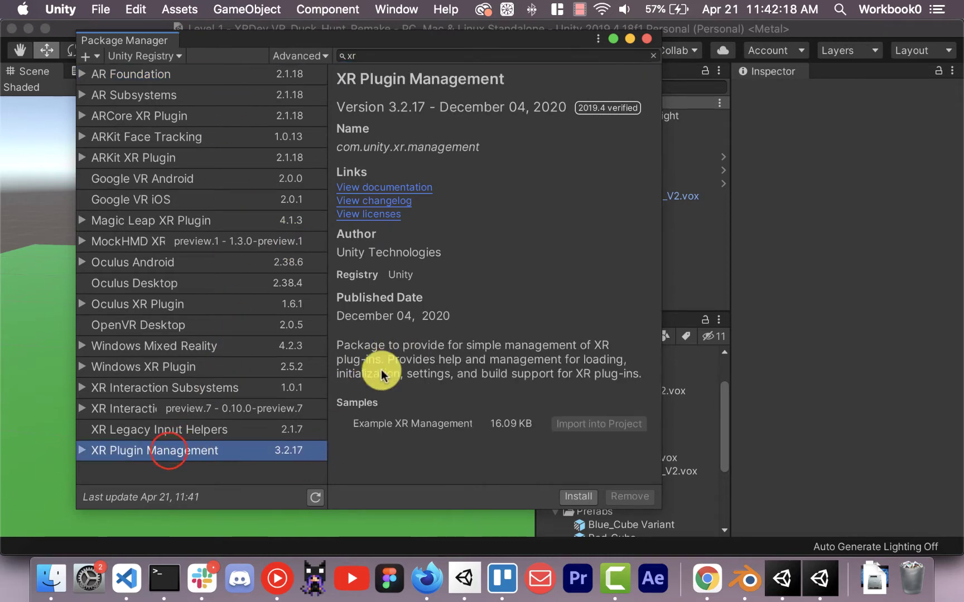
left_click(82, 451)
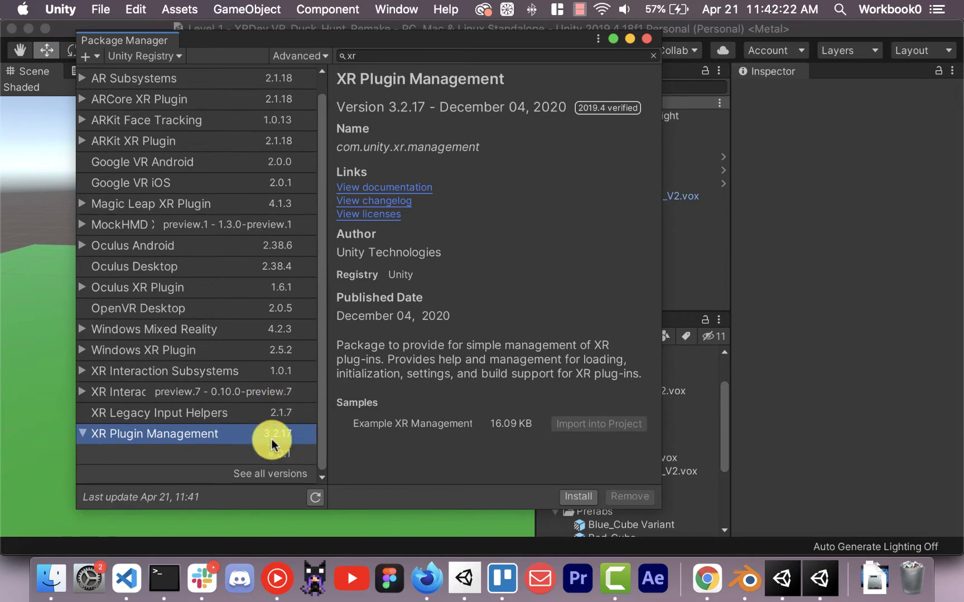
left_click(297, 462)
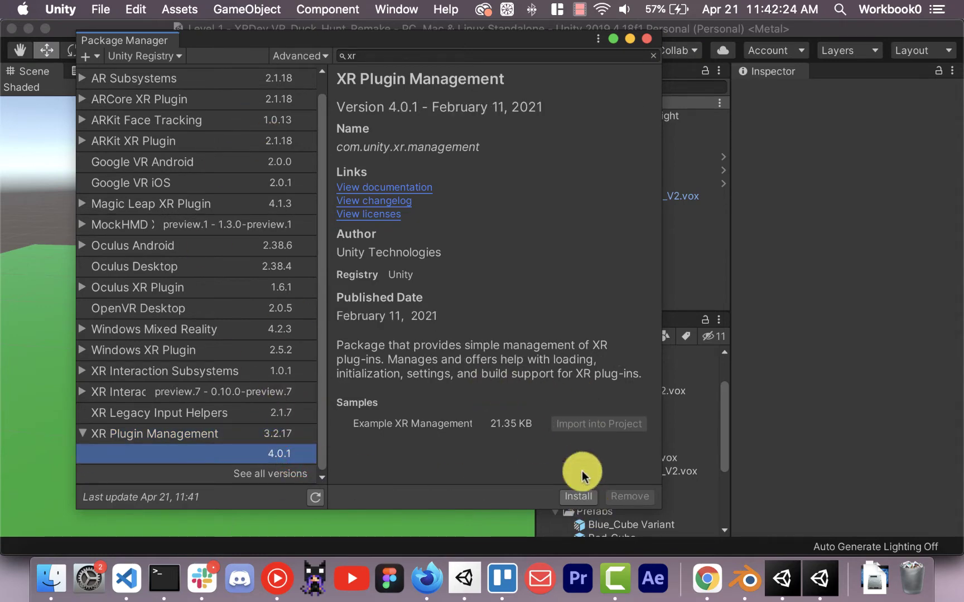
left_click(578, 496)
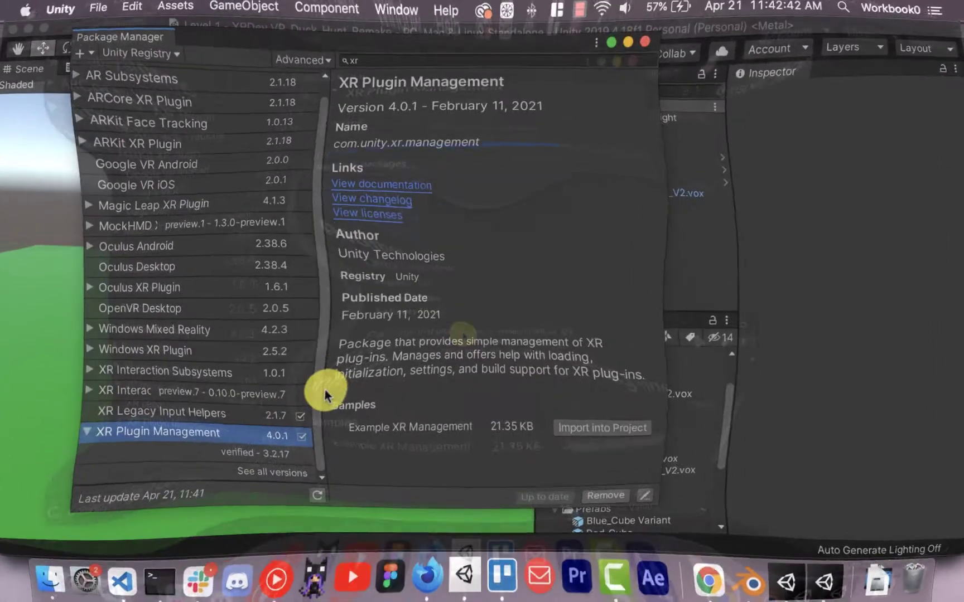
left_click(208, 393)
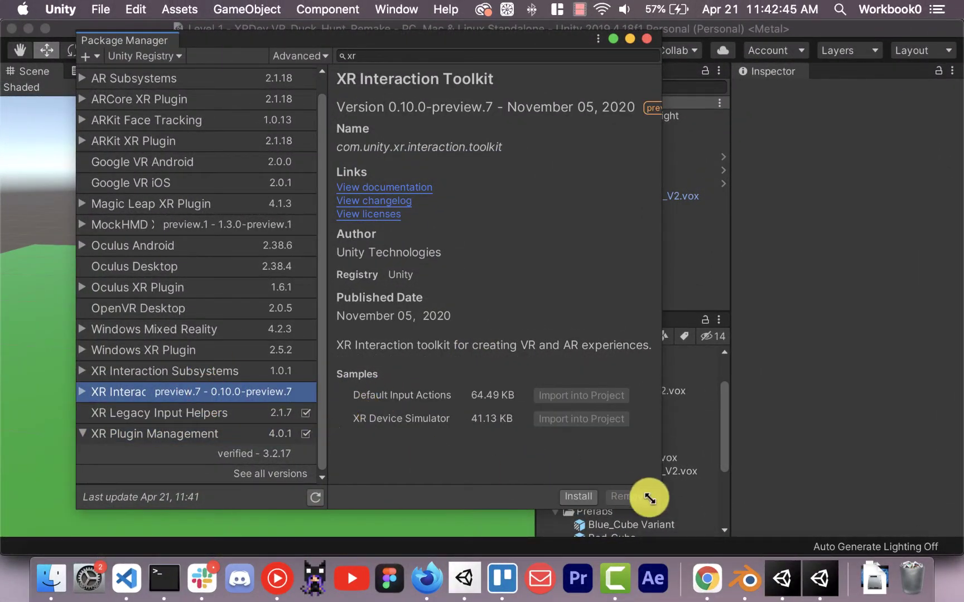
Step: Install XR Interaction Toolkit 1.0.0-pre.3, answering No to enabling the new input backends
left_click_drag(659, 467, 859, 460)
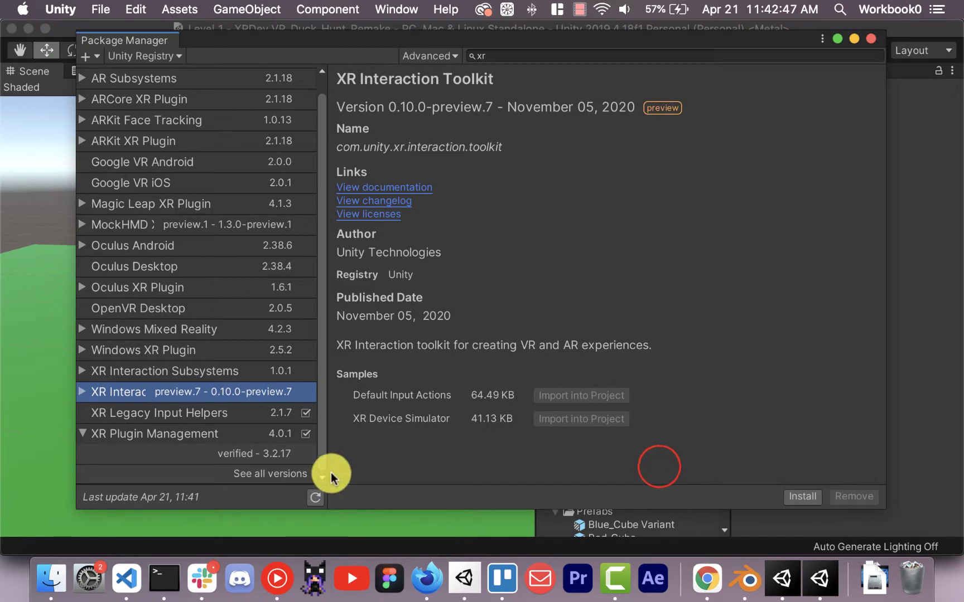
left_click_drag(323, 467, 420, 453)
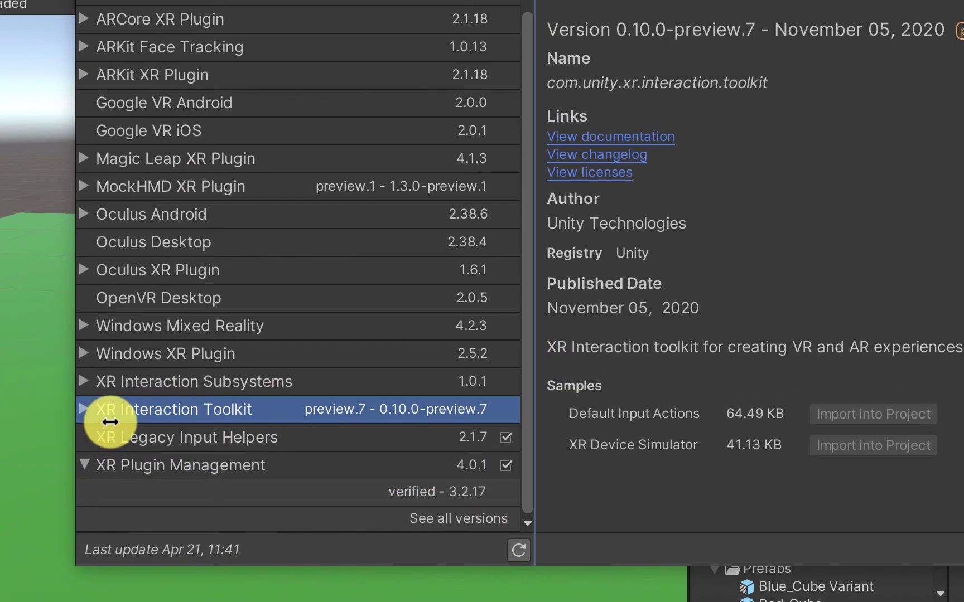
left_click(82, 394)
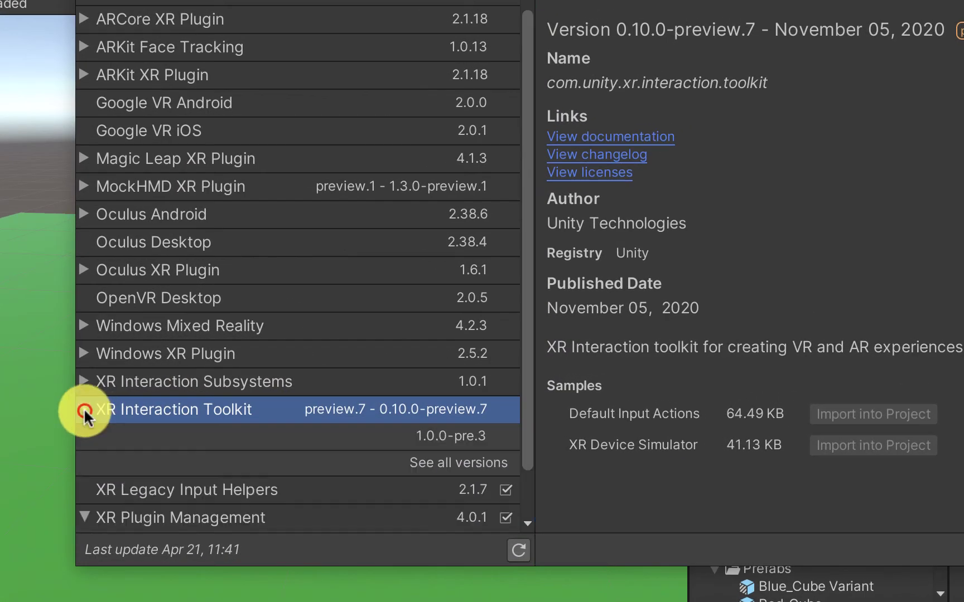
left_click(489, 437)
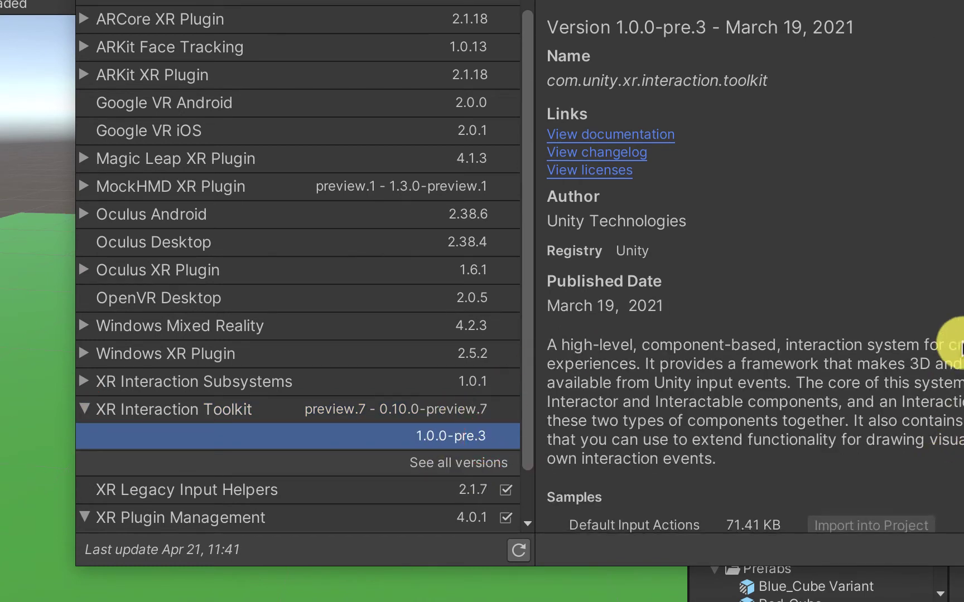
scroll(960, 346, "down", 2)
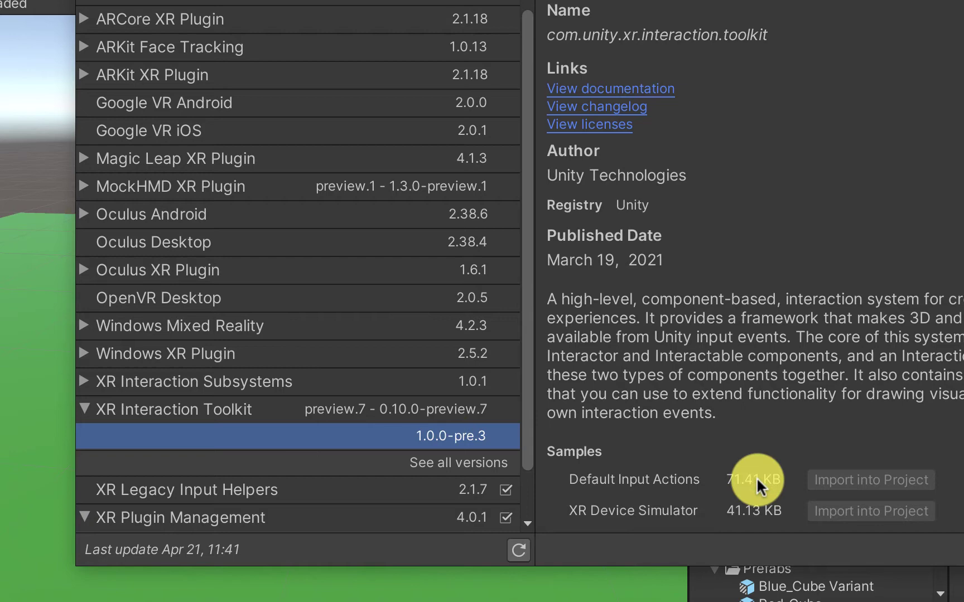
left_click(391, 408)
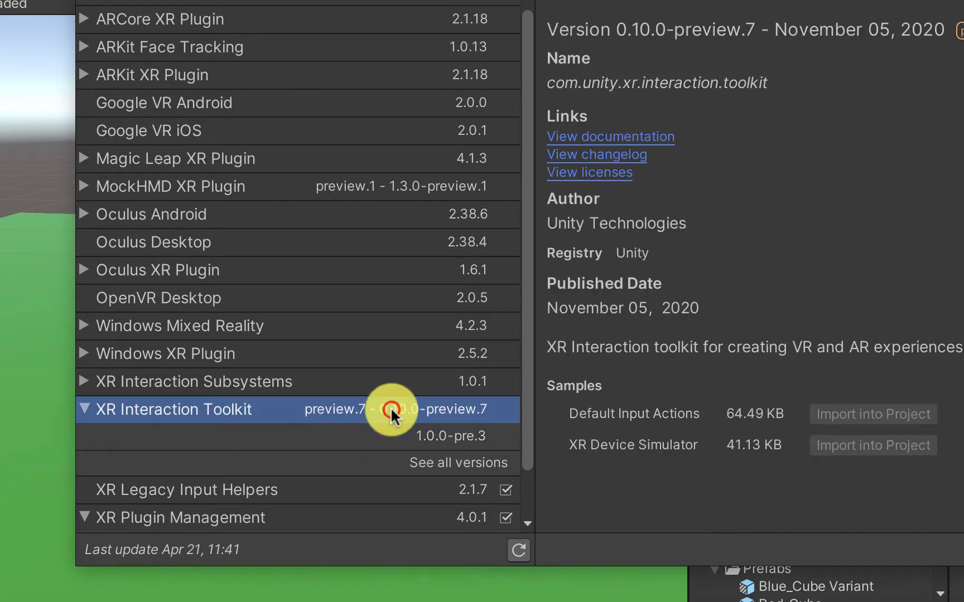
left_click(480, 434)
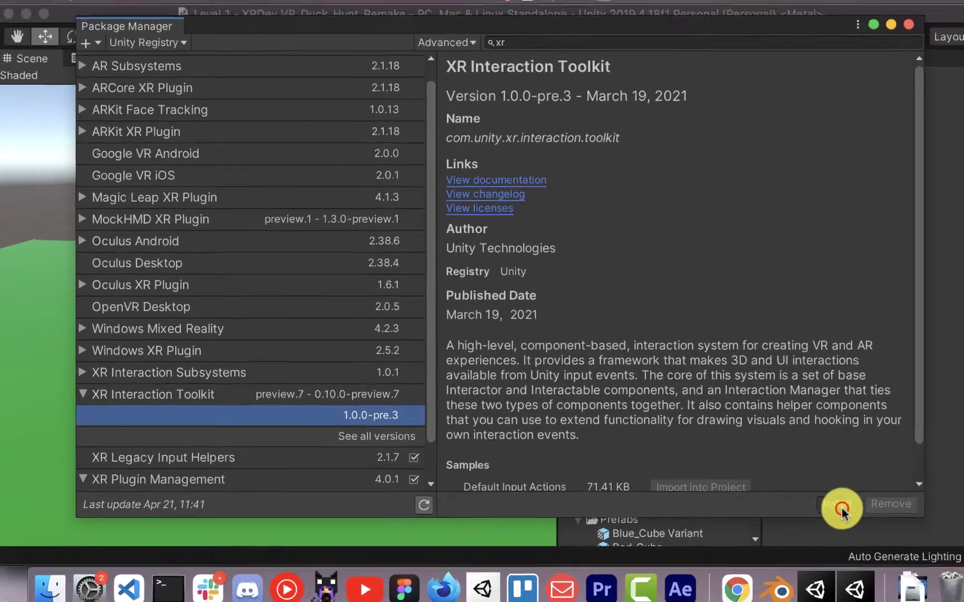
left_click(841, 509)
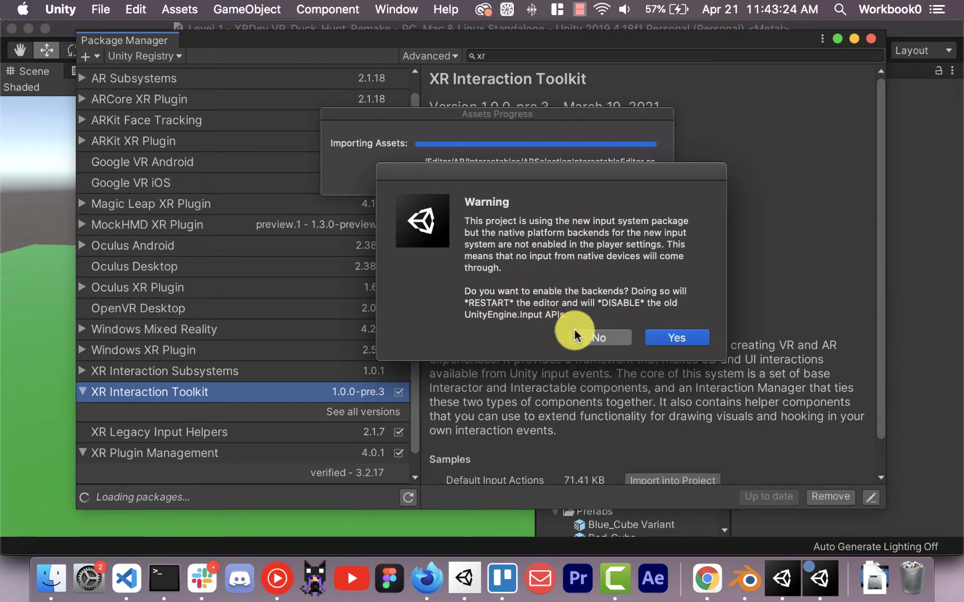
left_click(601, 340)
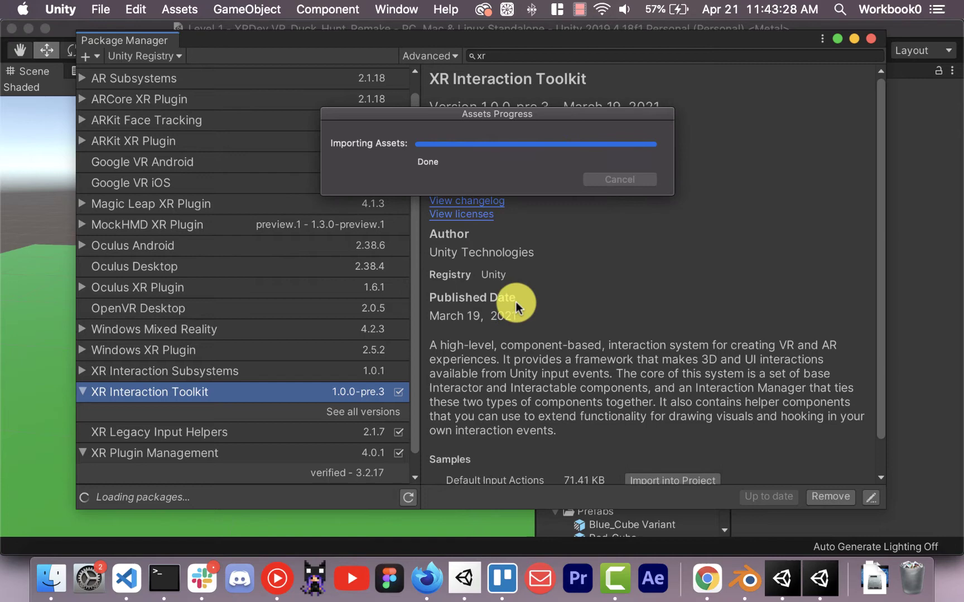
Step: Choose Oculus XR Plugin version 1.9.0 and install it
left_click(193, 294)
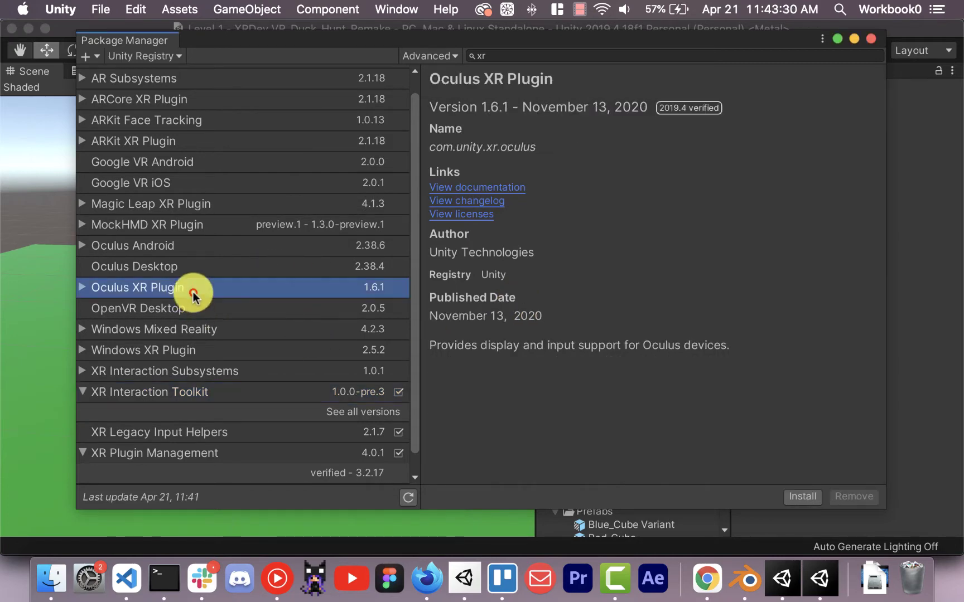
left_click(81, 288)
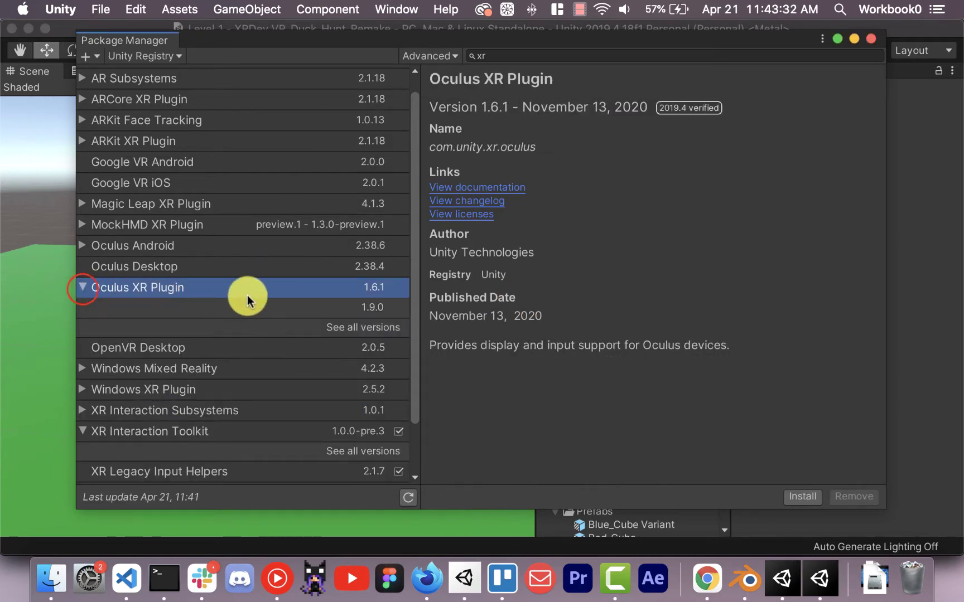
left_click(387, 311)
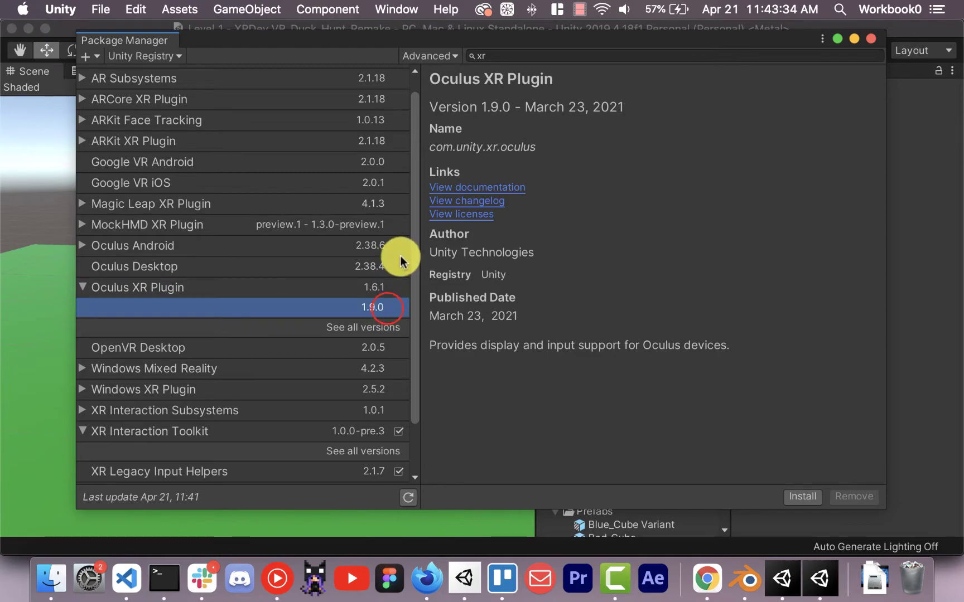
left_click(804, 497)
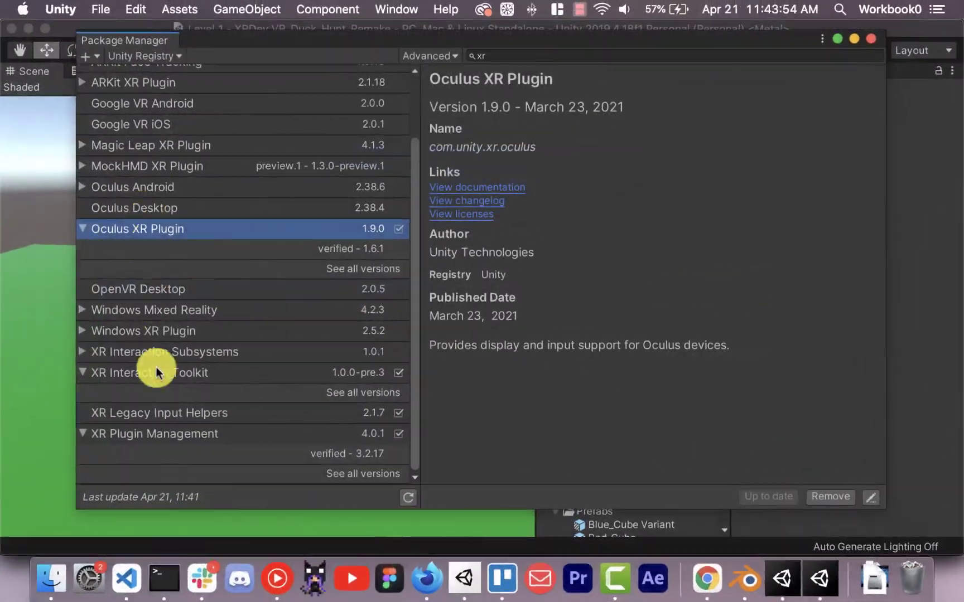
Step: Import XR Interaction Toolkit's Default Input Actions and XR Device Simulator samples, then close Package Manager
left_click(209, 372)
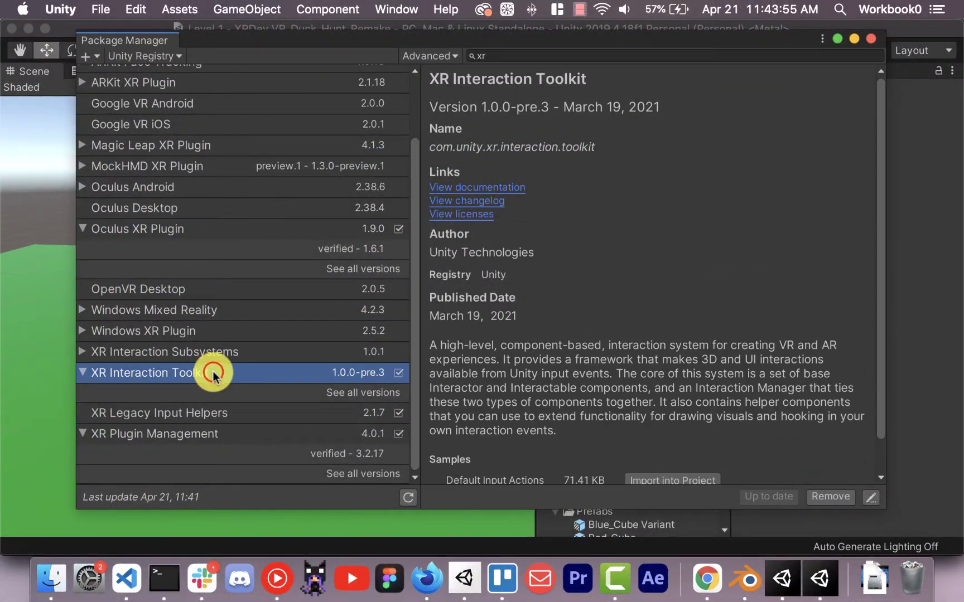
scroll(653, 422, "down", 2)
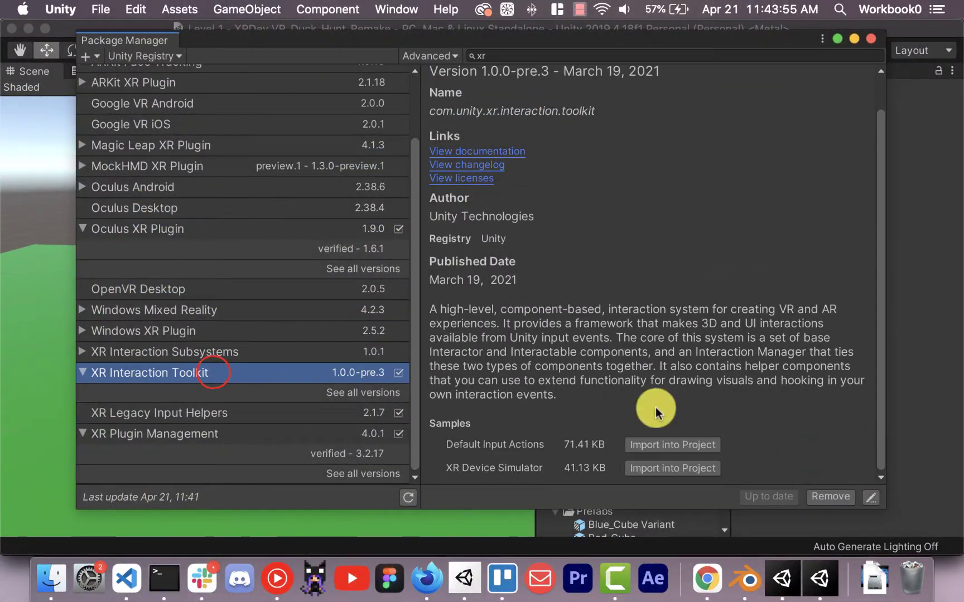
left_click(684, 446)
left_click(679, 468)
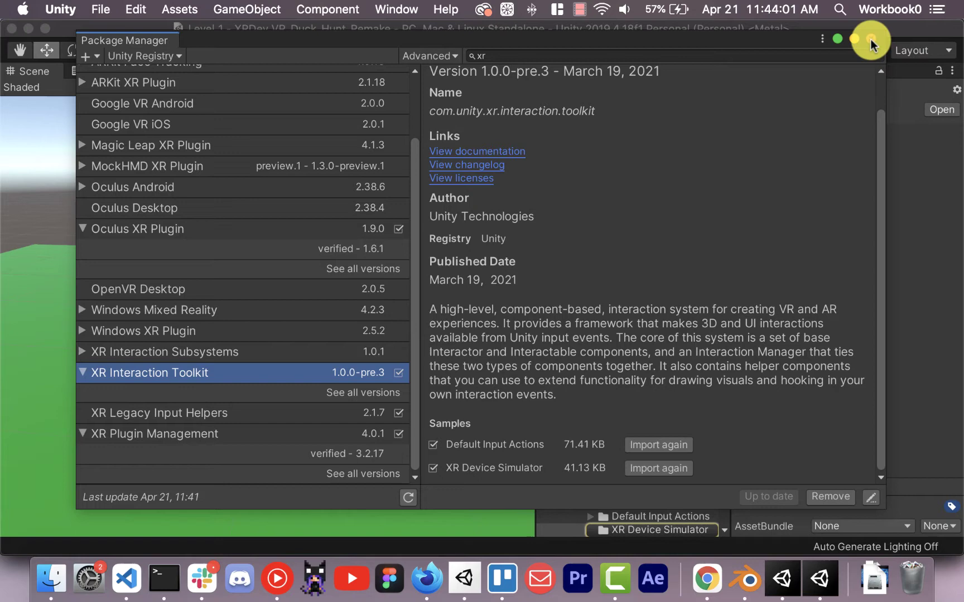
scroll(189, 306, "up", 3)
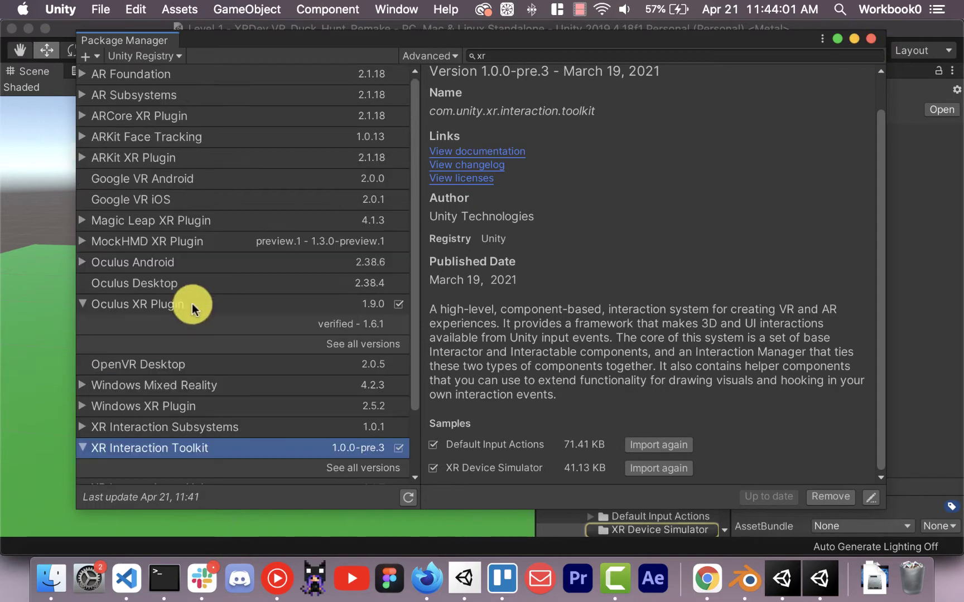
left_click(868, 43)
Step: Open Edit > Project Settings, enlarge the window, and go to the Player page
left_click(101, 9)
mouse_move(134, 10)
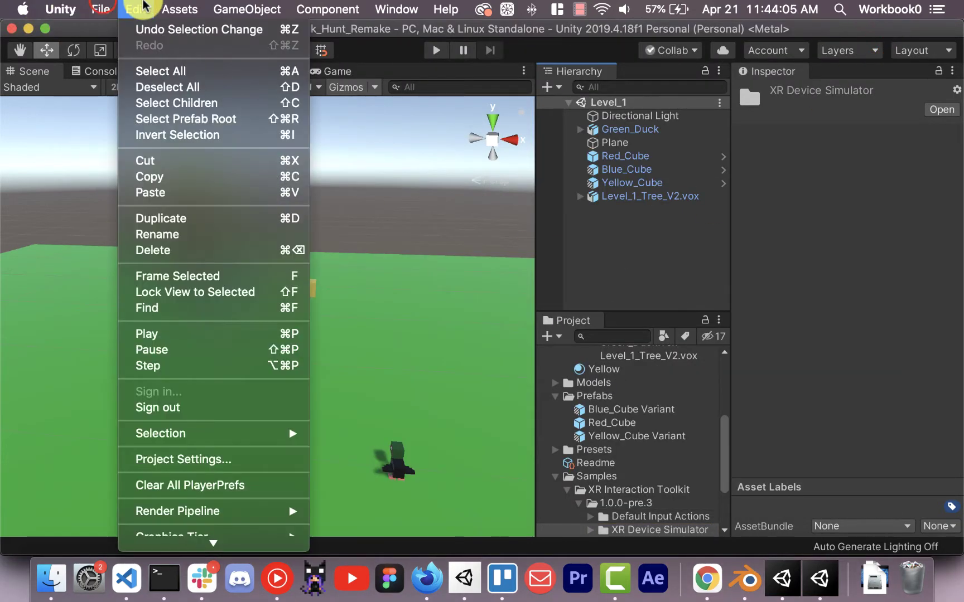
left_click(137, 463)
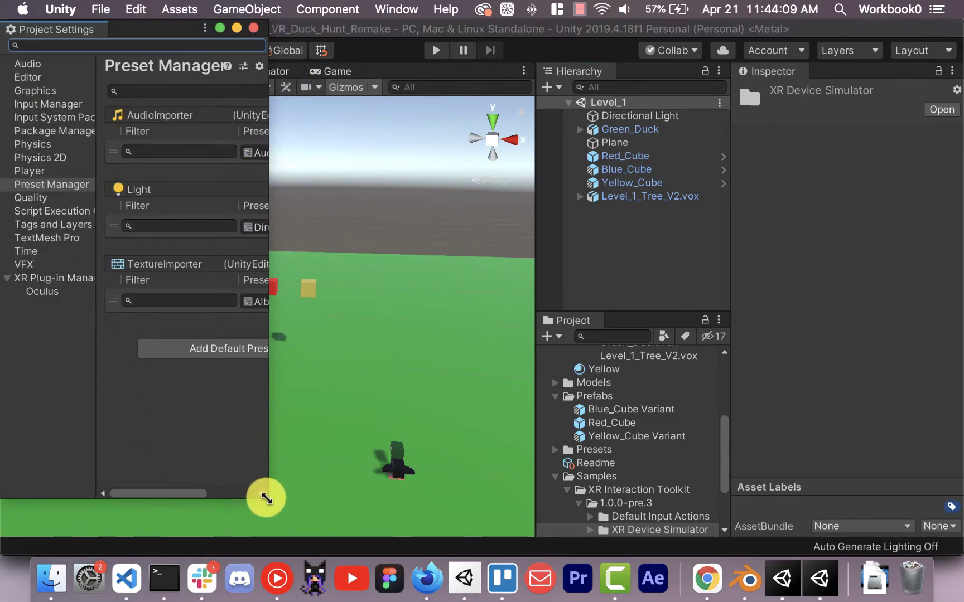
left_click_drag(266, 498, 807, 517)
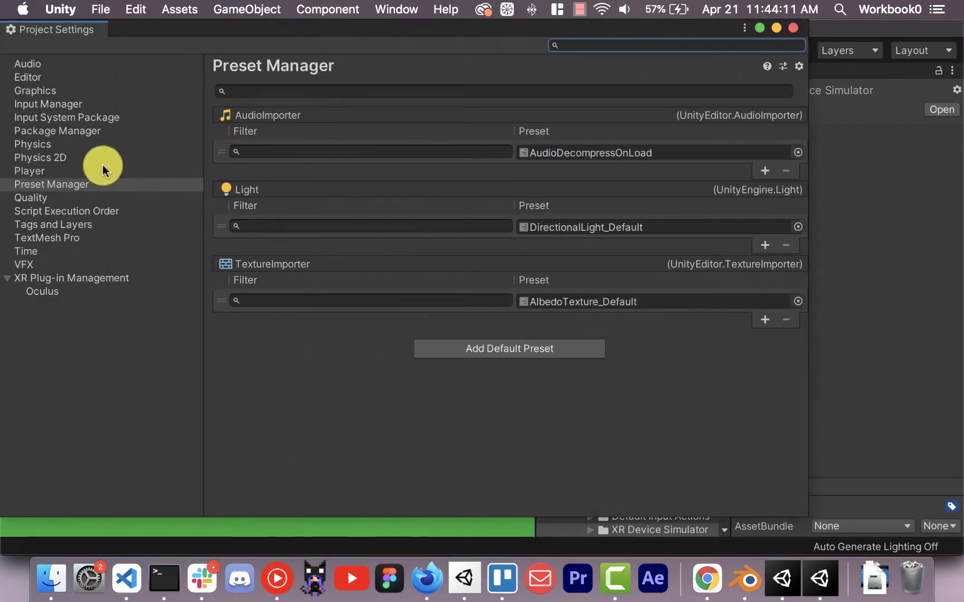
left_click(102, 171)
scroll(618, 225, "down", 3)
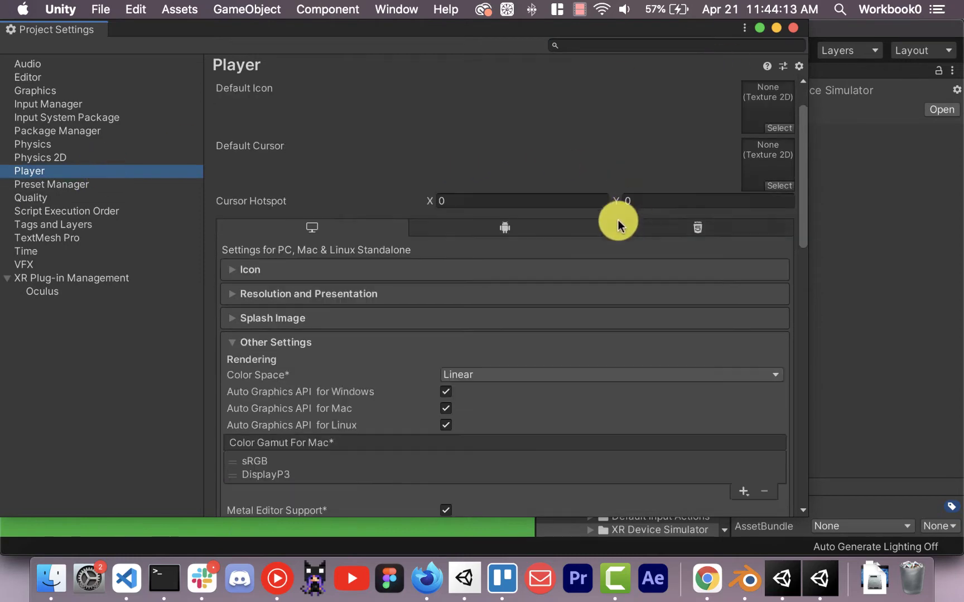
scroll(502, 257, "down", 15)
scroll(528, 266, "up", 12)
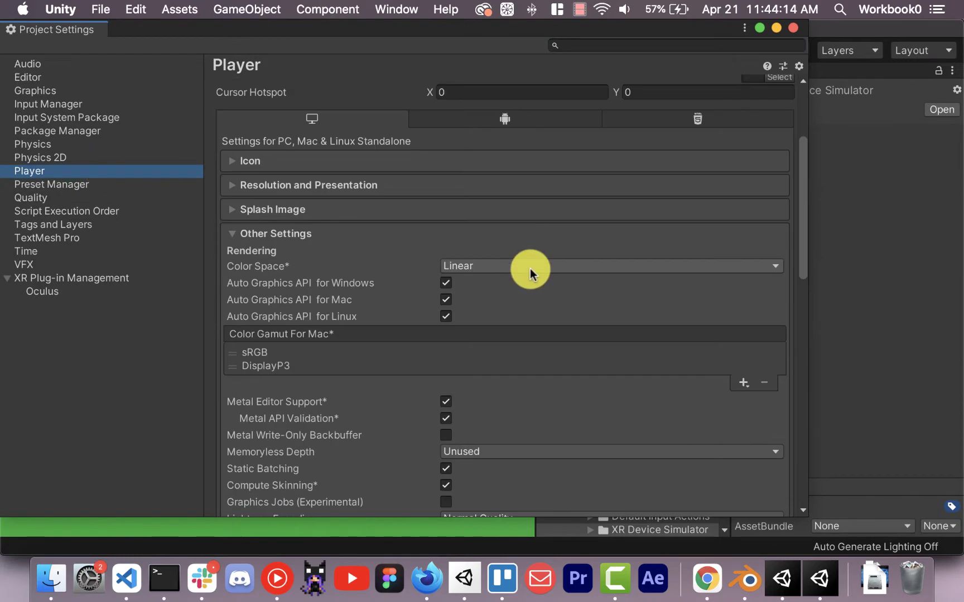
Step: On the Android Player tab, set Minimum API Level to Android 6.0 'Marshmallow' (API level 23)
left_click(502, 120)
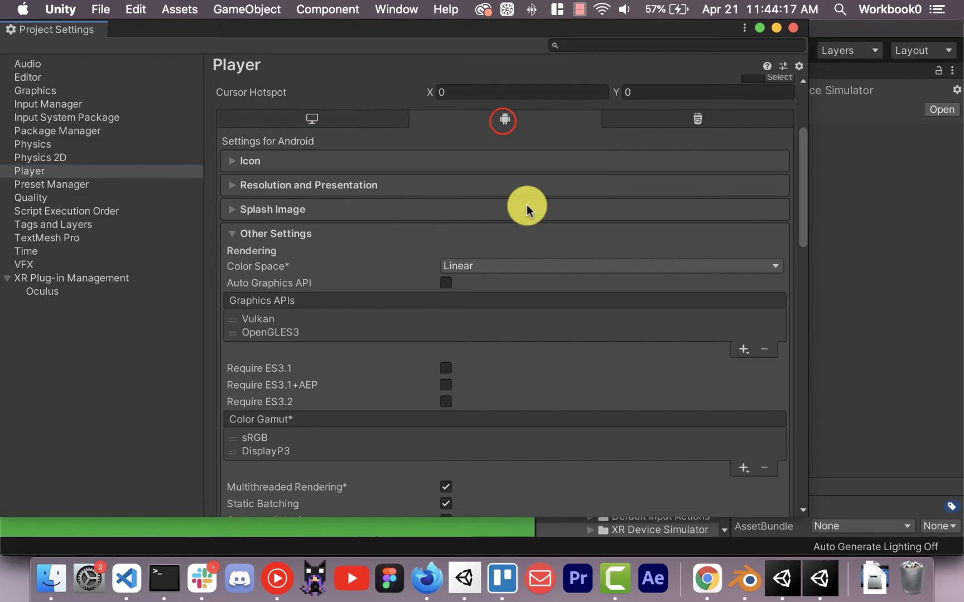
scroll(527, 208, "down", 7)
scroll(530, 209, "down", 3)
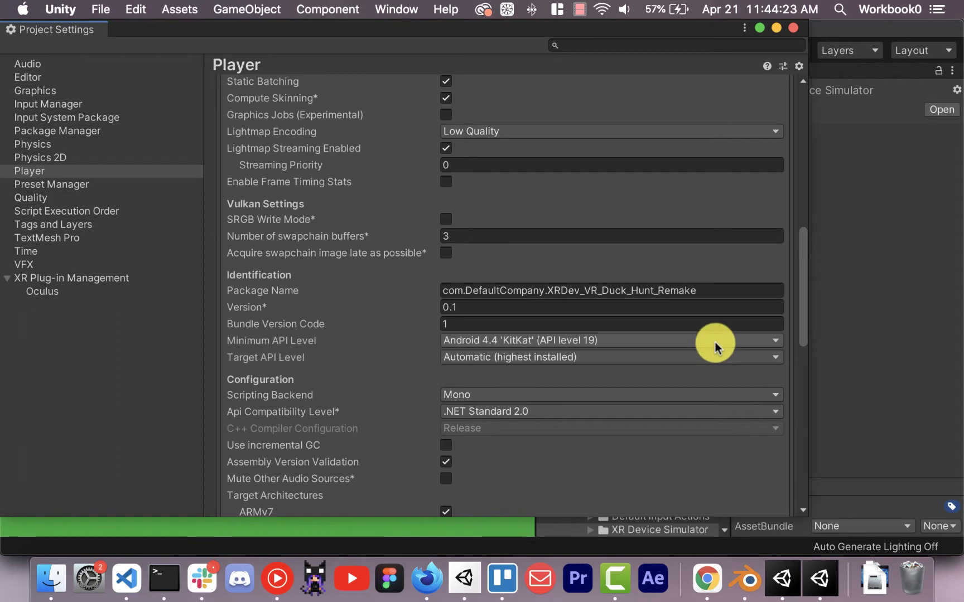
left_click(715, 341)
left_click(704, 394)
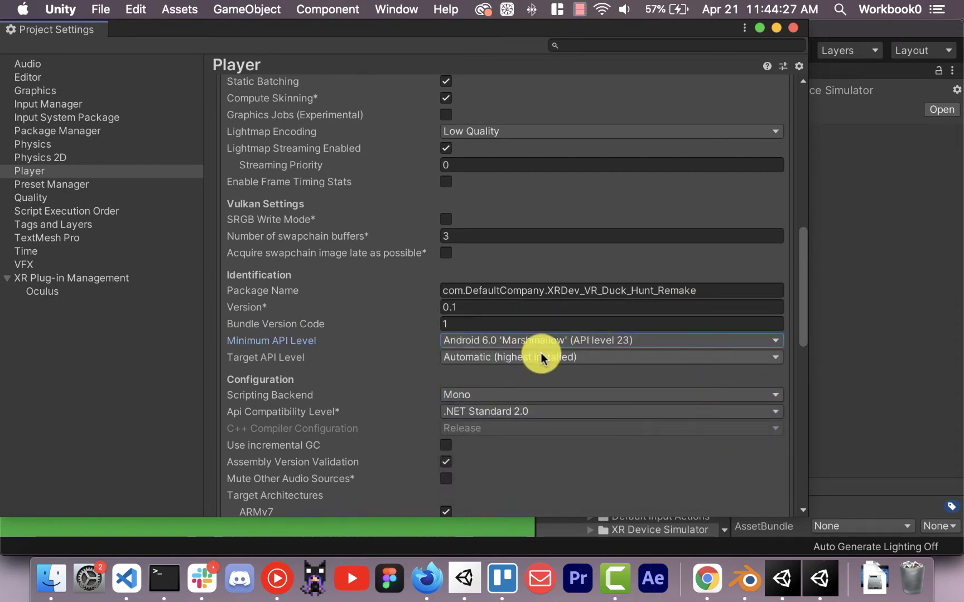
scroll(556, 348, "down", 15)
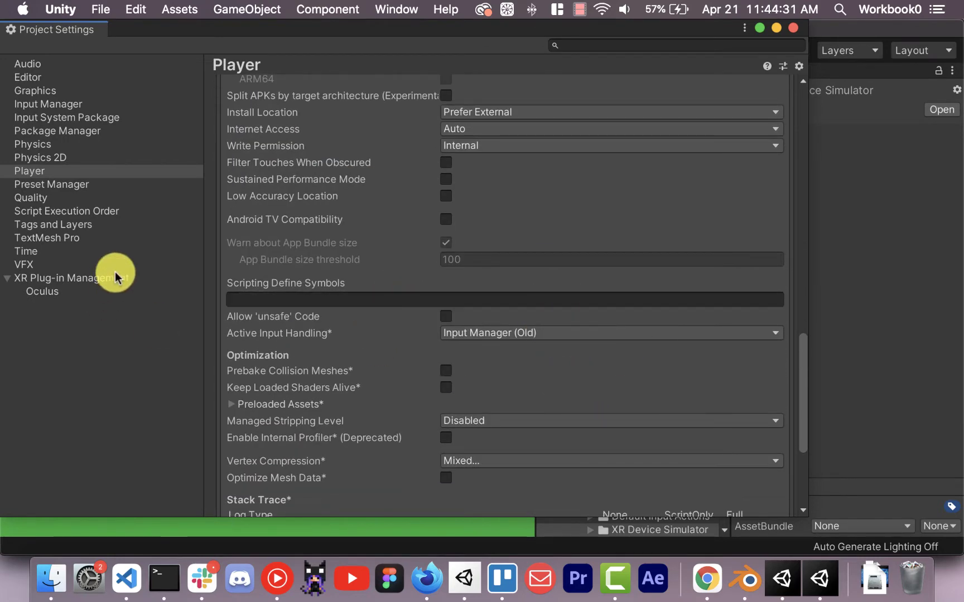
Step: In XR Plug-in Management, tick Oculus as provider on both the desktop and Android tabs
left_click(47, 293)
left_click(270, 93)
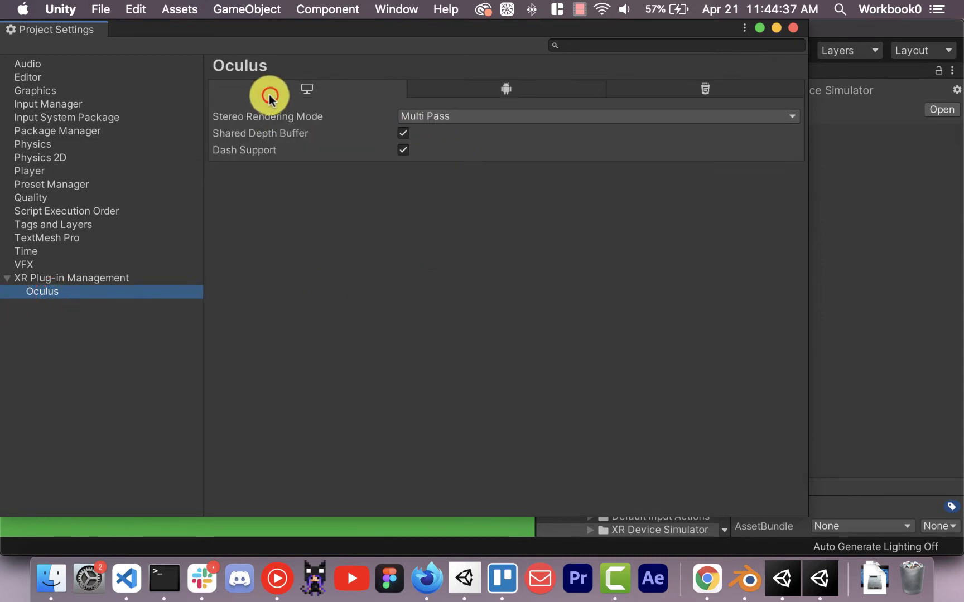
left_click(104, 278)
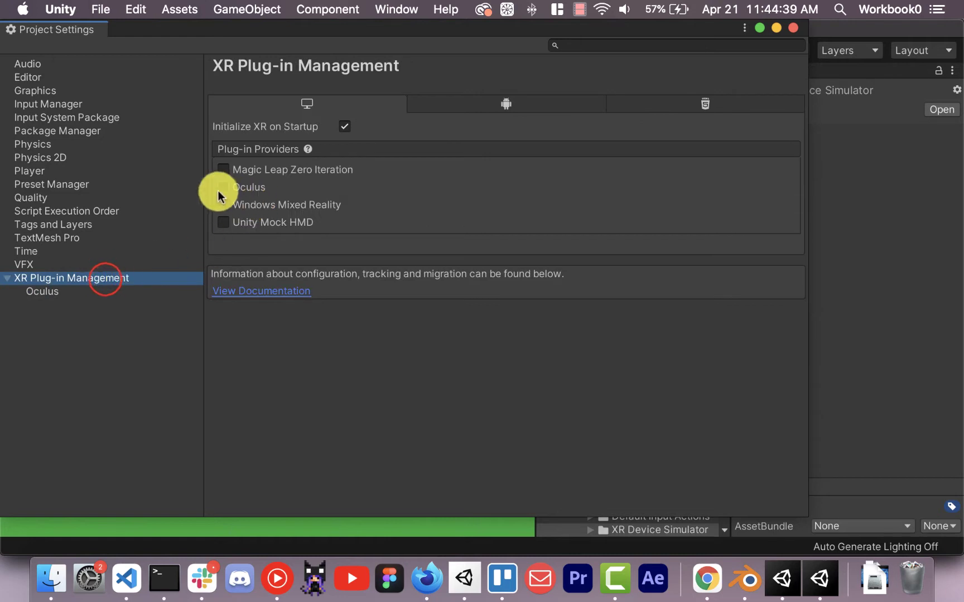
left_click(223, 187)
left_click(505, 98)
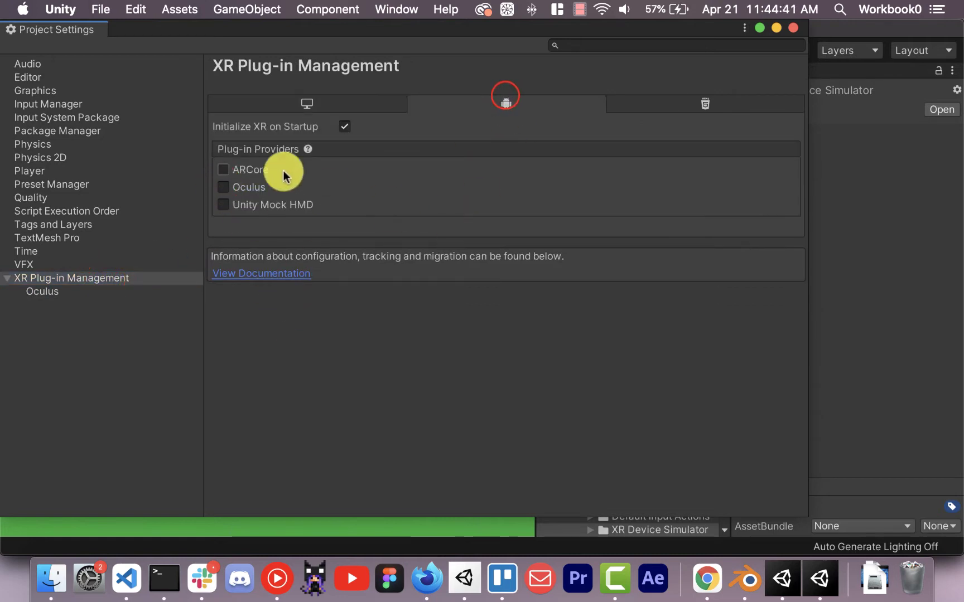
left_click(241, 187)
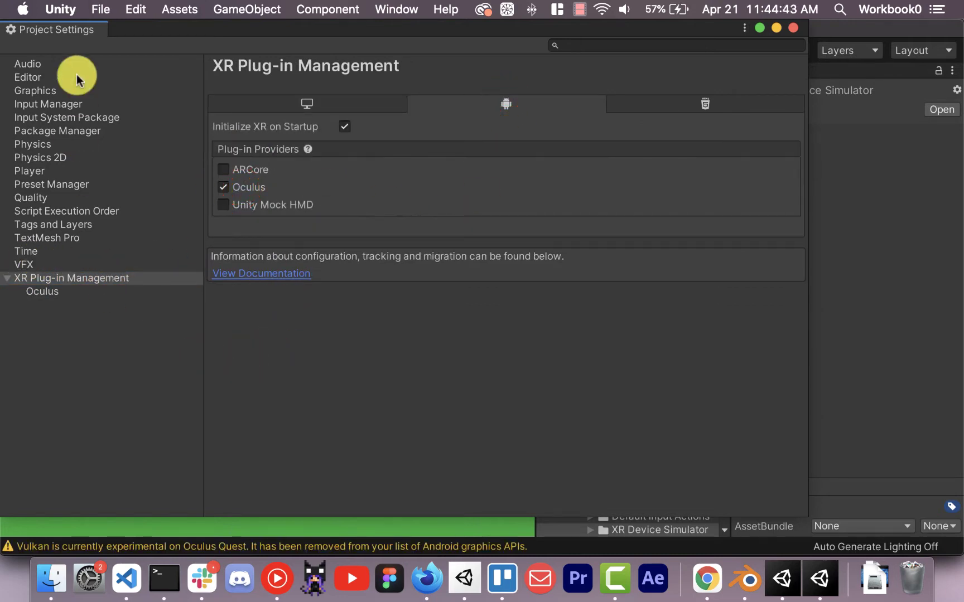
Step: Set Active Input Handling to Input System Package (New) and apply the editor restart
left_click(68, 173)
scroll(558, 323, "down", 10)
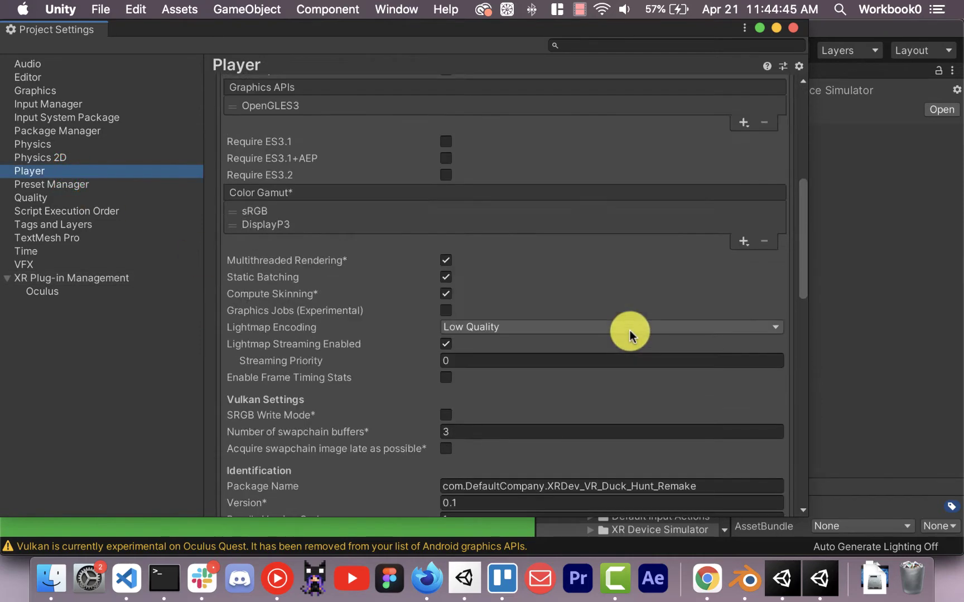
scroll(630, 331, "down", 15)
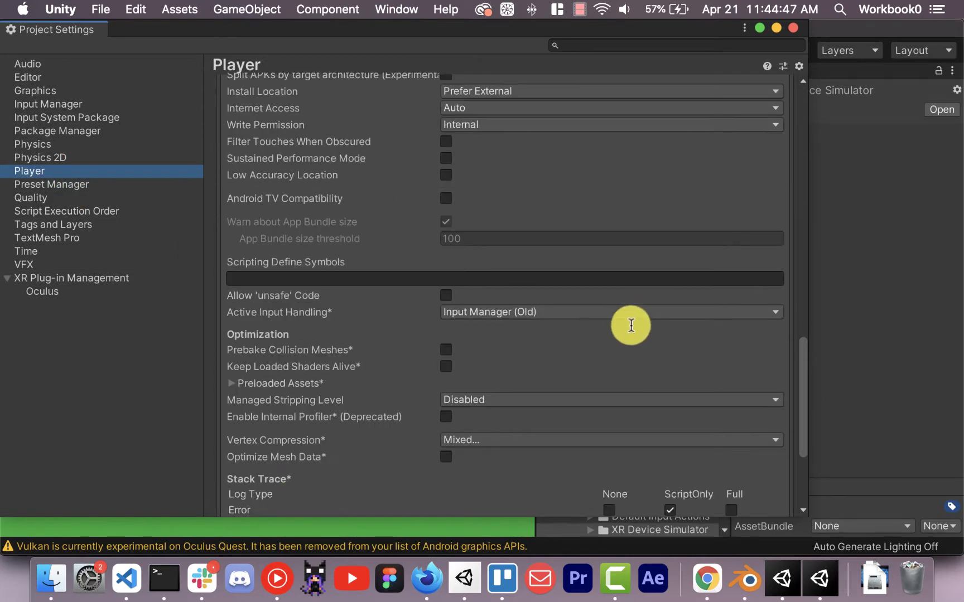
left_click(628, 319)
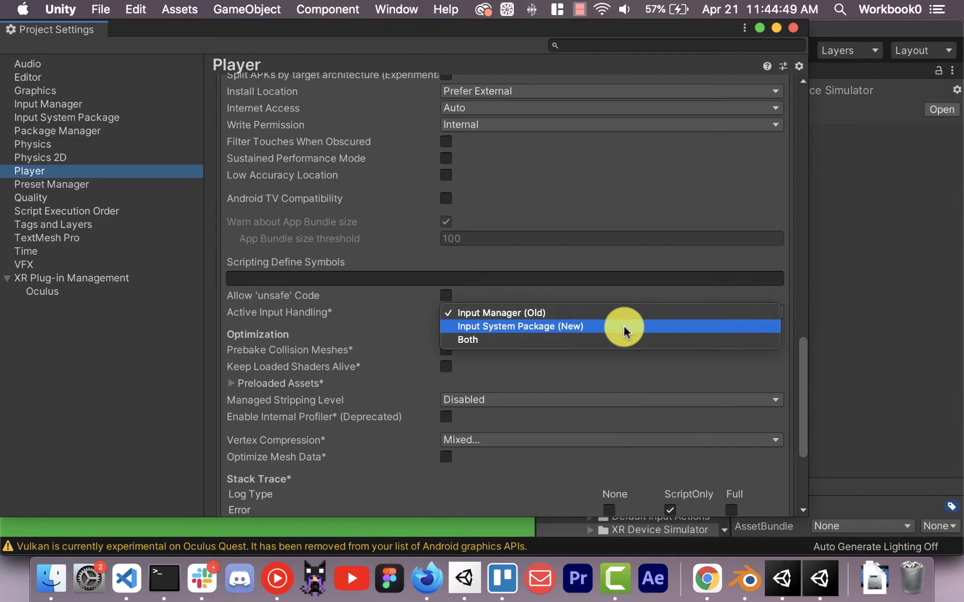
left_click(624, 332)
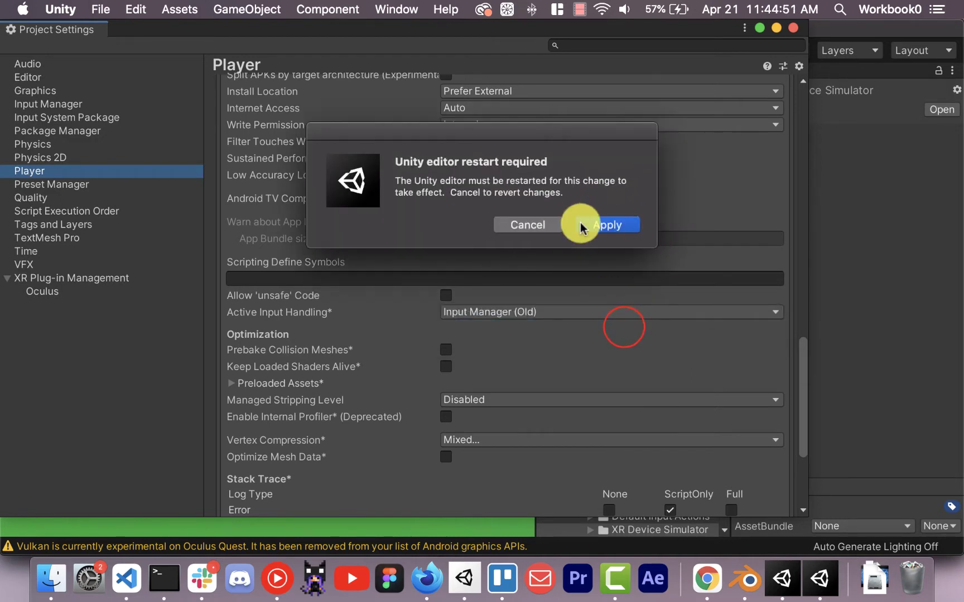
left_click(604, 225)
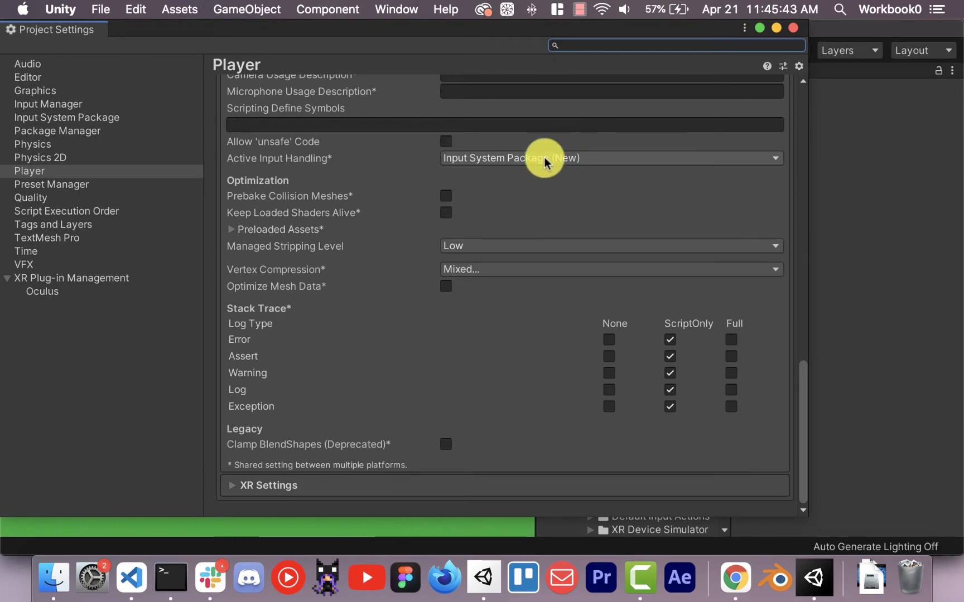
scroll(544, 161, "up", 15)
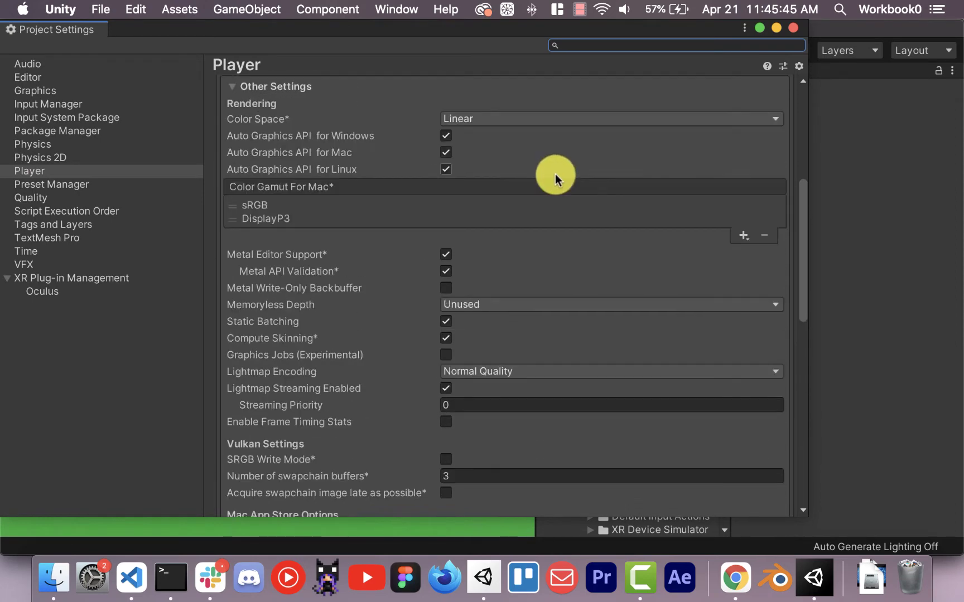
scroll(555, 174, "up", 6)
Step: Show the Android player settings, then the Oculus plug-in settings
left_click(545, 147)
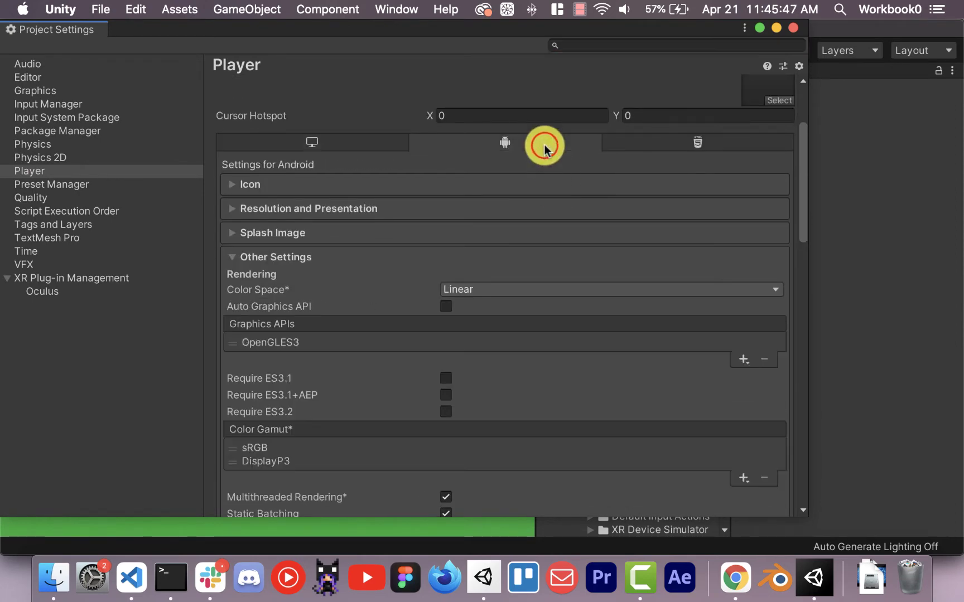
scroll(550, 284, "down", 20)
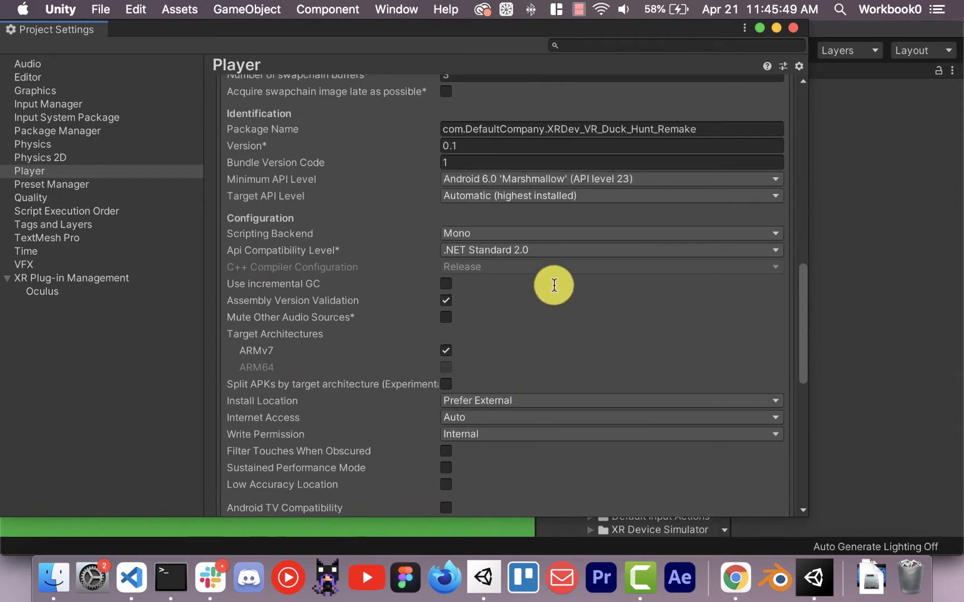
scroll(627, 186, "up", 20)
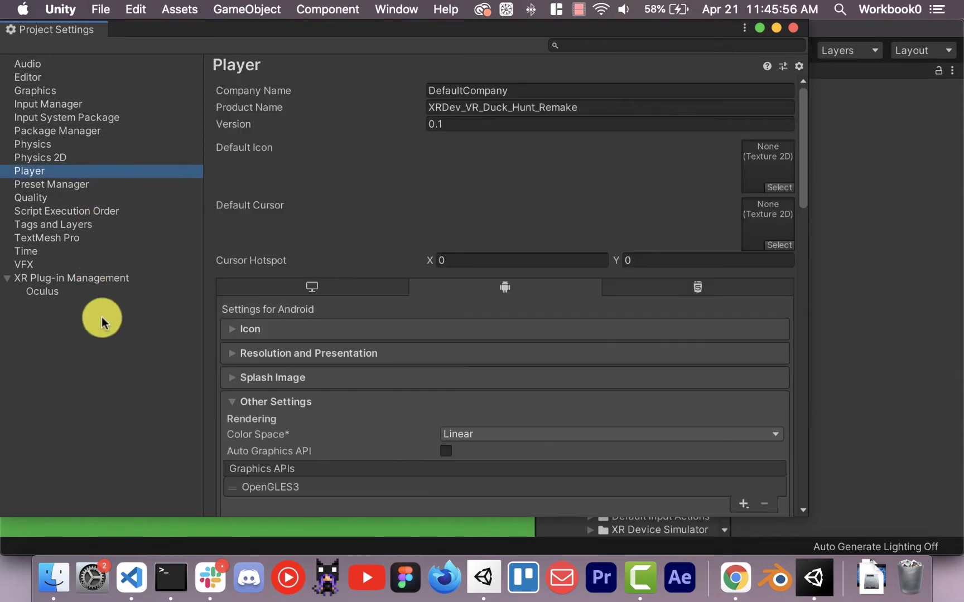
left_click(68, 290)
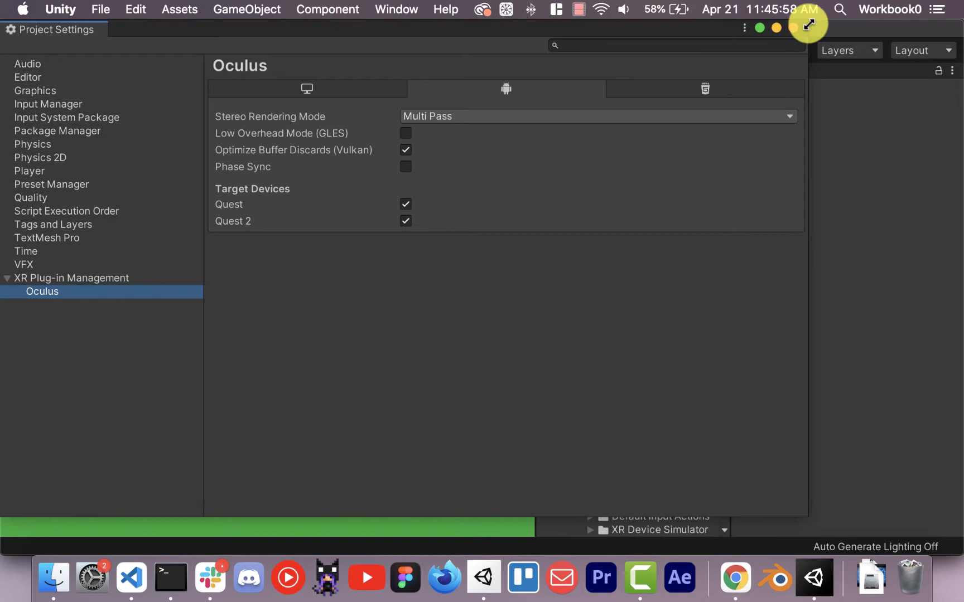
Step: Close Project Settings and add a Room-Scale XR Rig (Action-based) to the Hierarchy
left_click(794, 28)
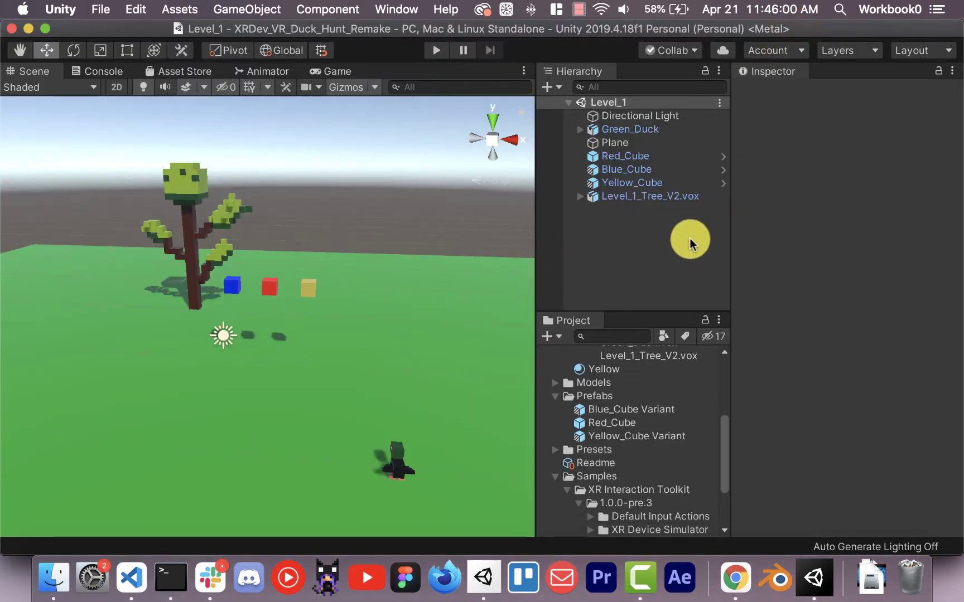
scroll(335, 348, "up", 2)
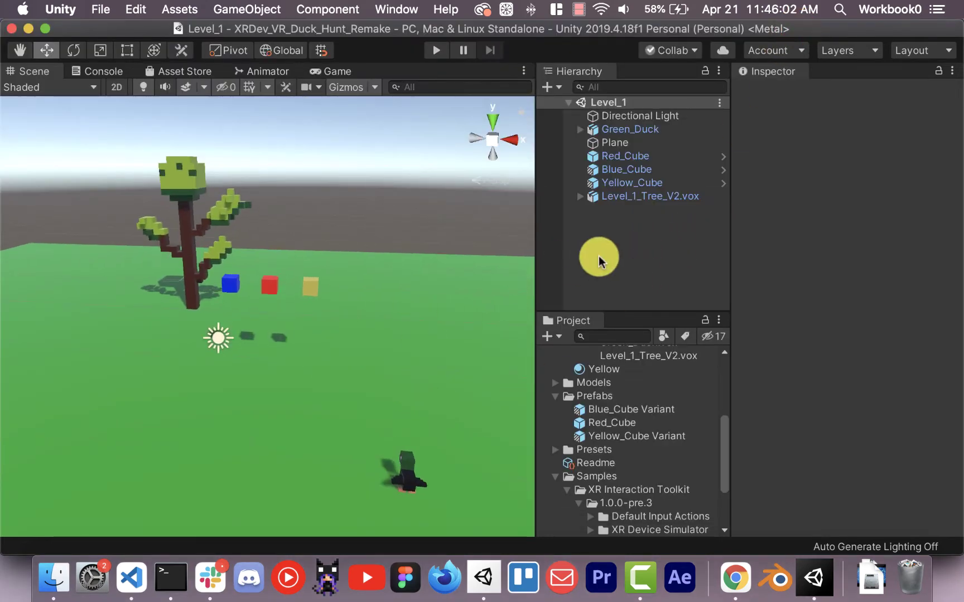
right_click(620, 248)
mouse_move(732, 507)
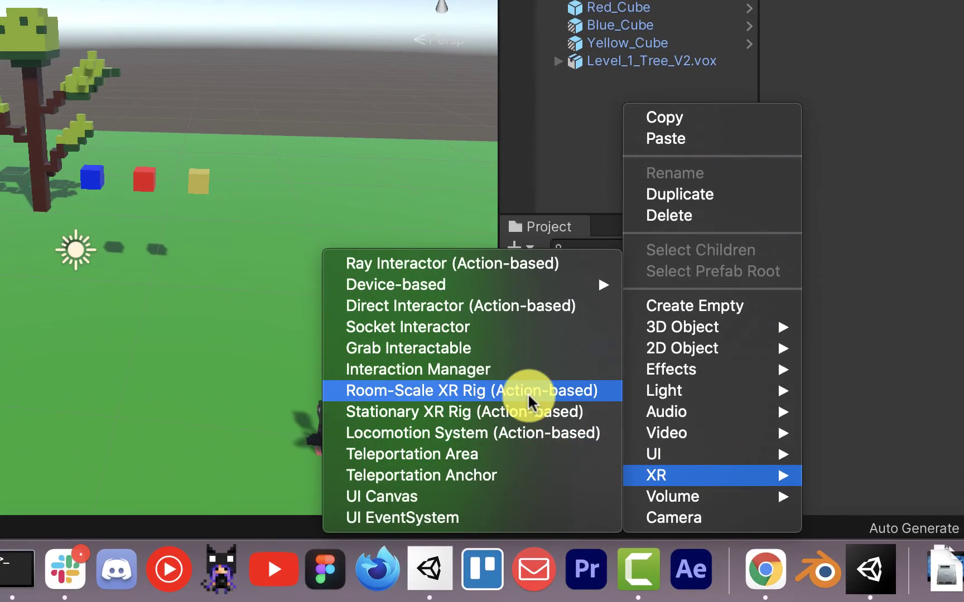
left_click(528, 393)
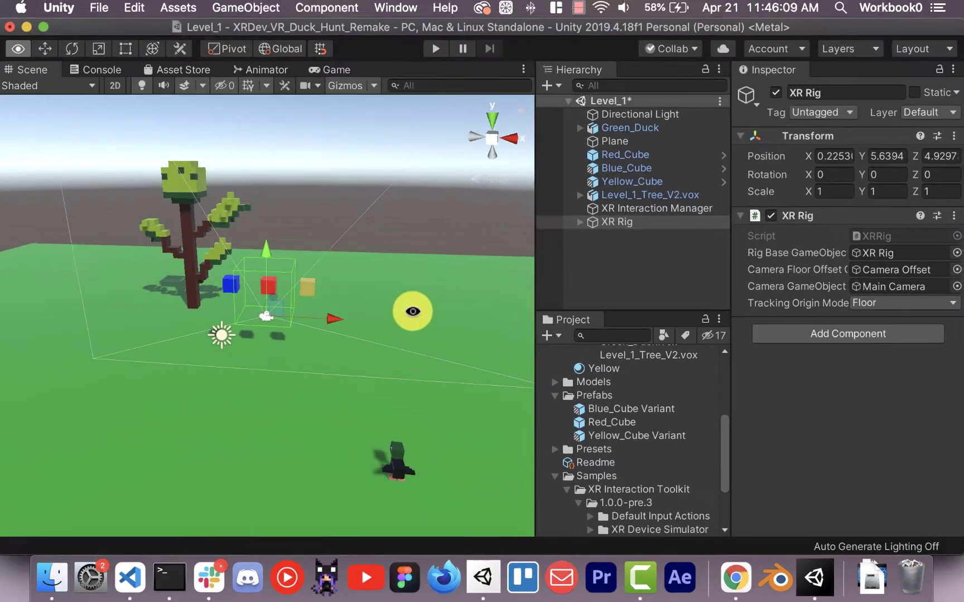
Step: Lower the XR Rig onto the ground at Y 0.03 and frame it in the view
left_click_drag(360, 247, 115, 222, "alt")
left_click_drag(313, 308, 230, 366)
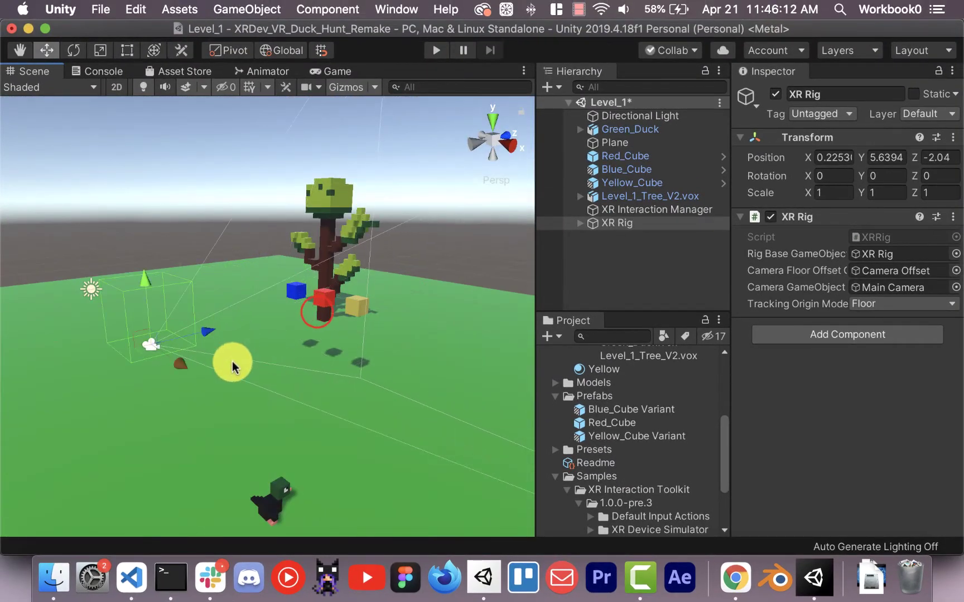
left_click_drag(142, 280, 132, 391)
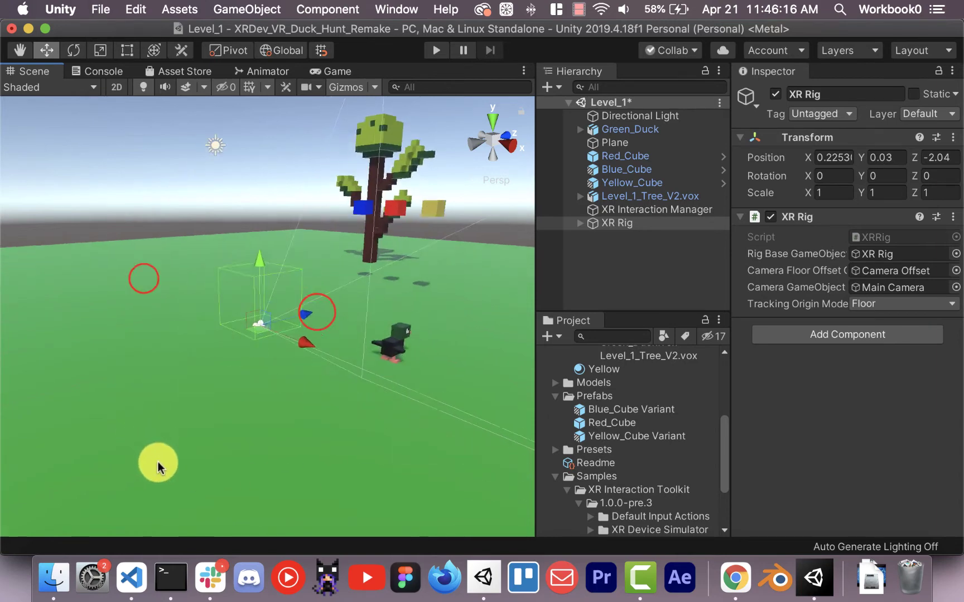
right_click_drag(157, 463, 233, 336)
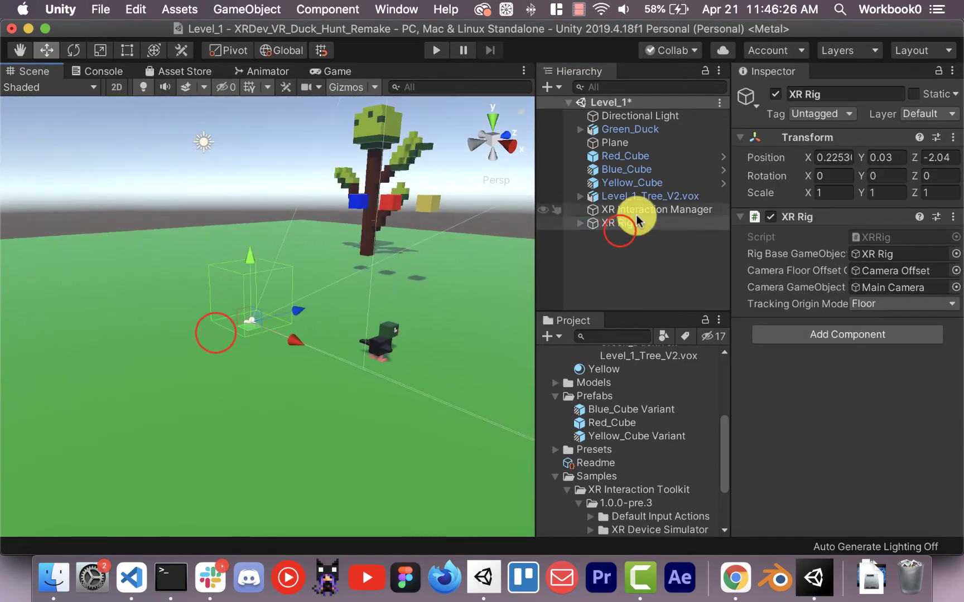
left_click_drag(136, 359, 272, 383, "alt")
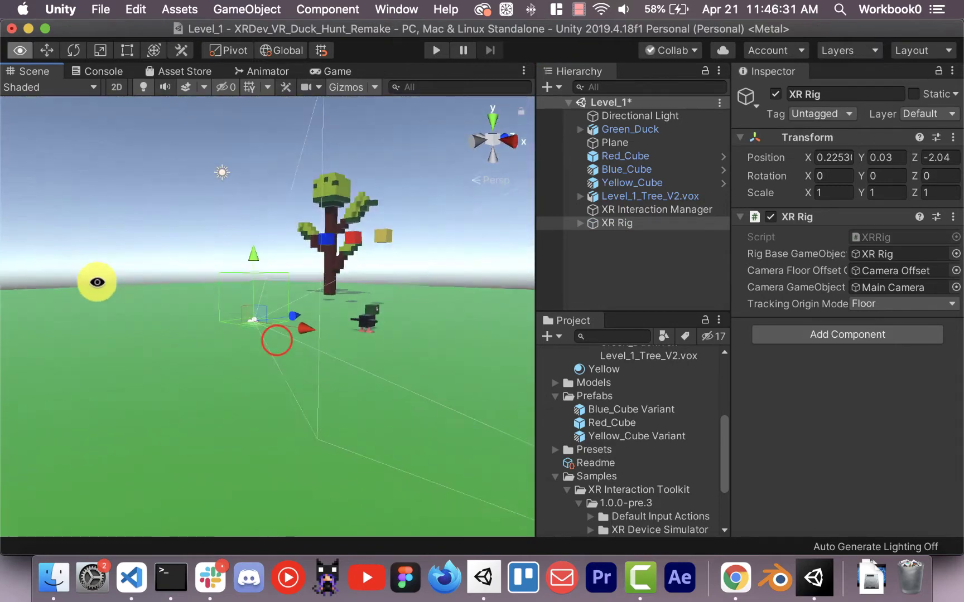
left_click_drag(97, 282, 528, 235, "alt")
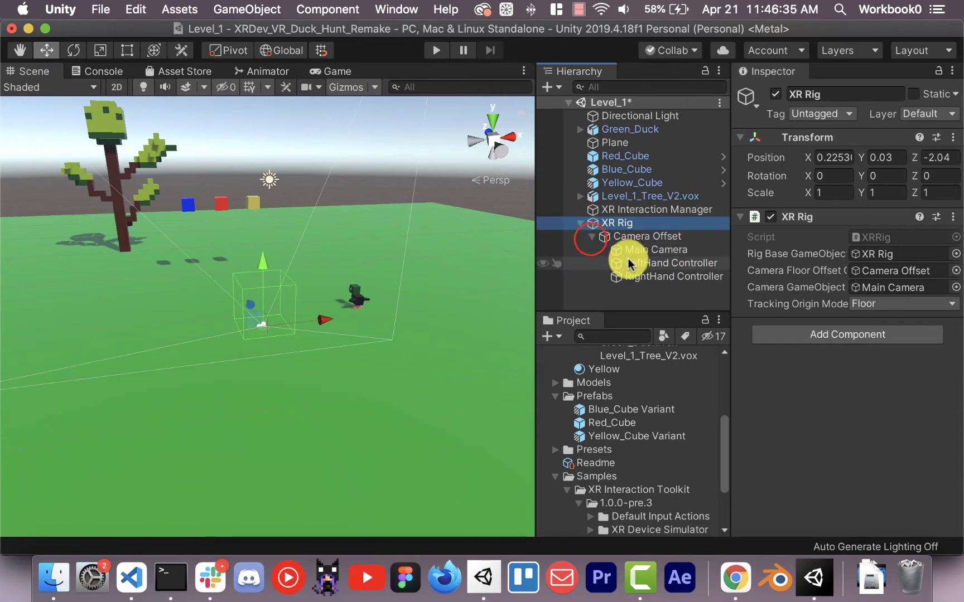
left_click(647, 262)
scroll(837, 346, "down", 10)
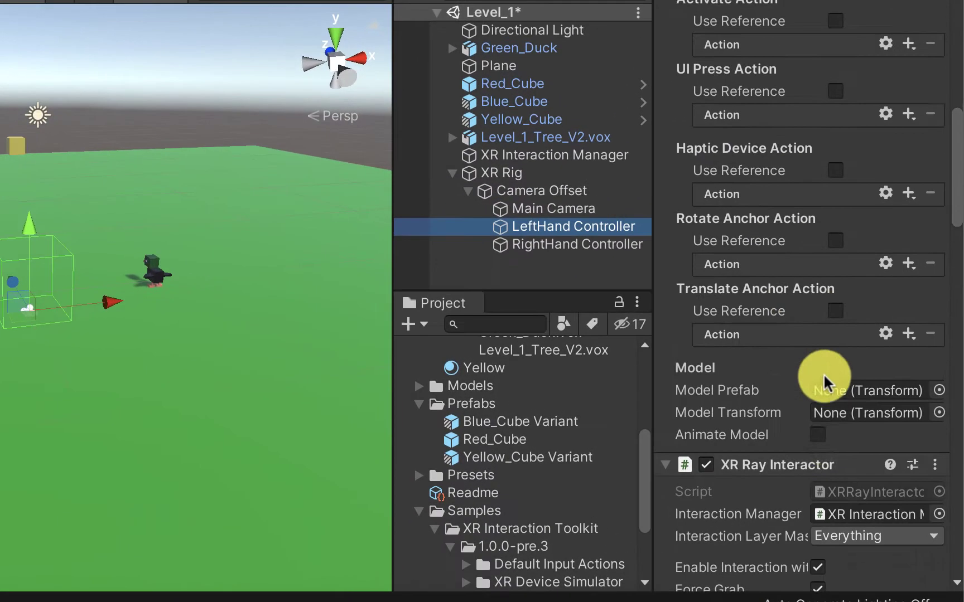
scroll(844, 257, "up", 10)
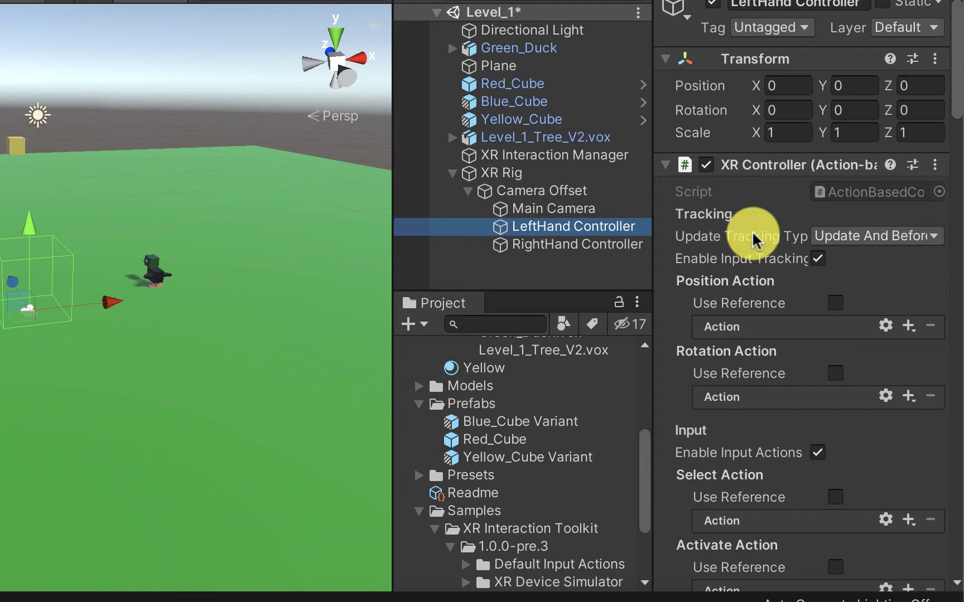
scroll(747, 209, "down", 4)
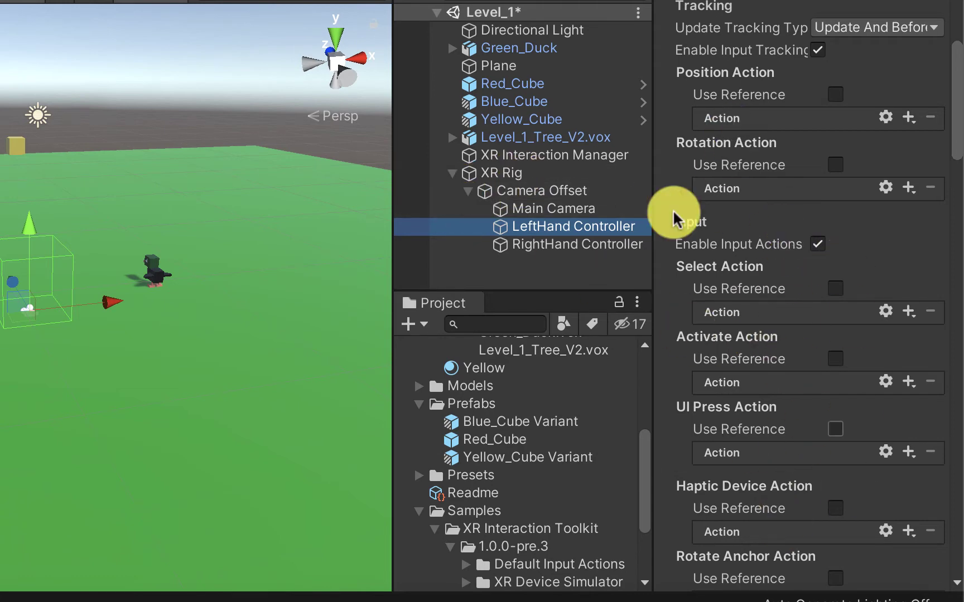
left_click(555, 244)
left_click(471, 195)
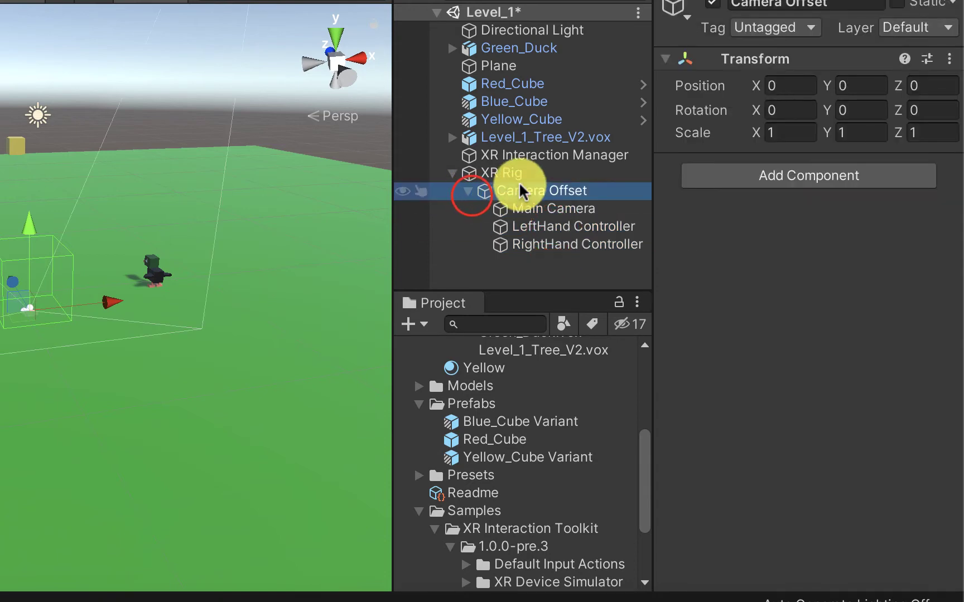
Step: Add an Input Action Manager component to the XR Rig by searching 'Input'
left_click(568, 173)
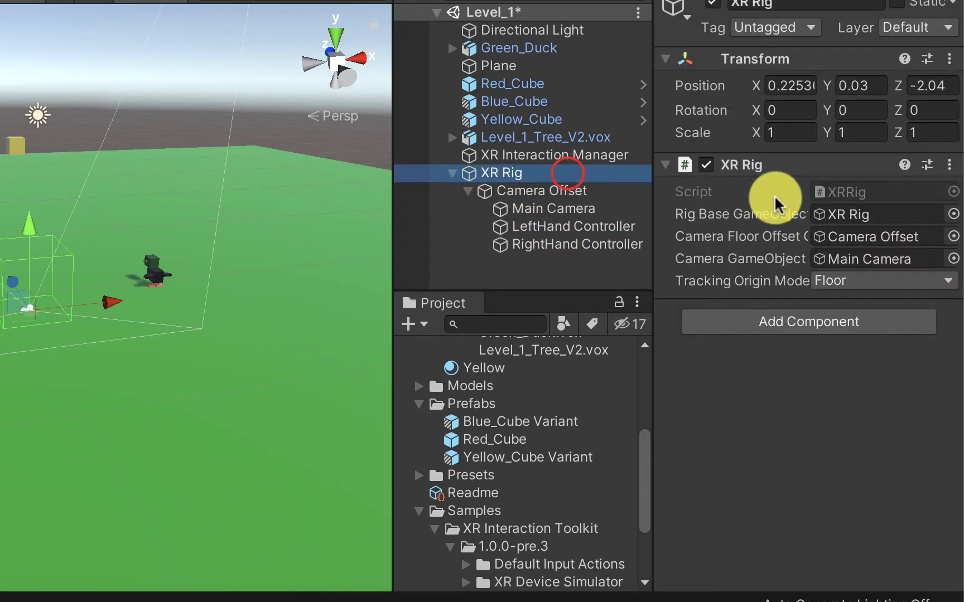
left_click(827, 321)
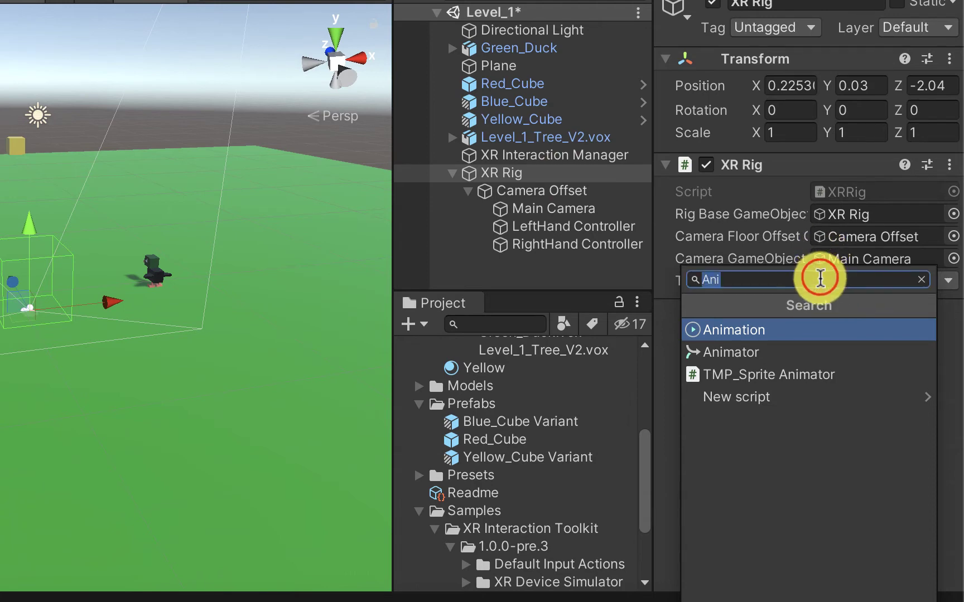
key("BackSpace")
type("In")
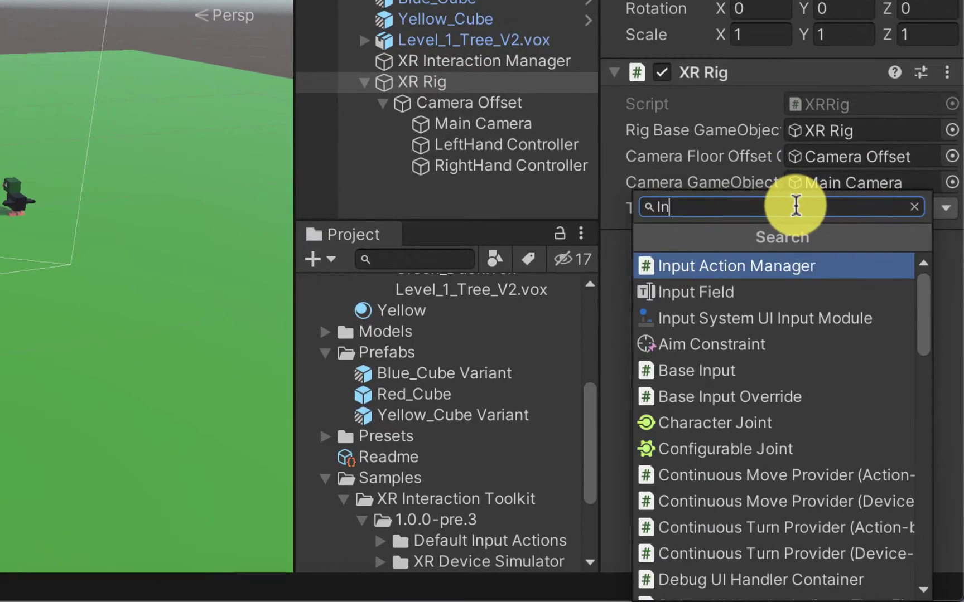
type("put")
key("Return")
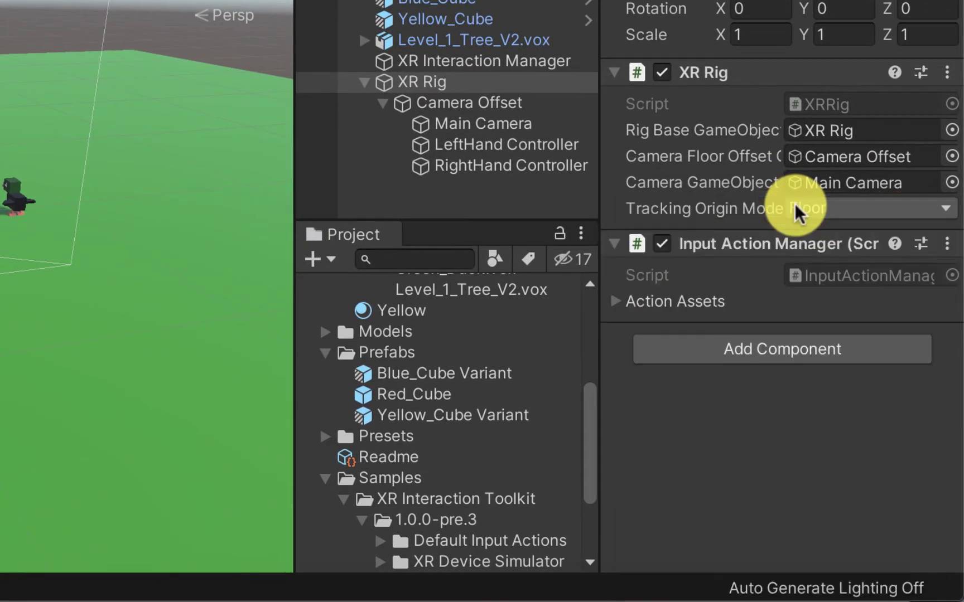
Step: Set the Input Action Manager's Action Assets list size to 1
left_click(615, 300)
left_click(833, 328)
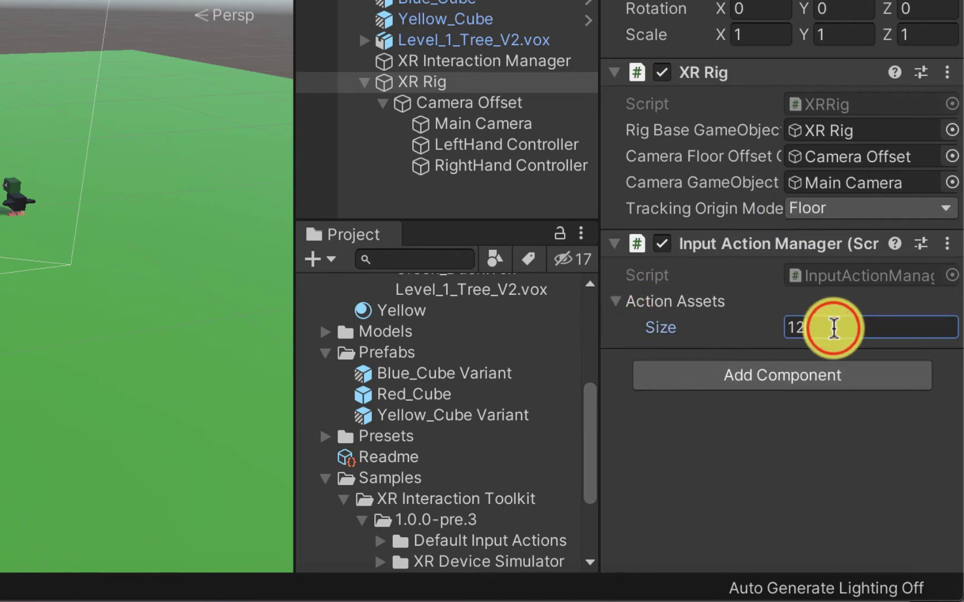
type("1")
key("Return")
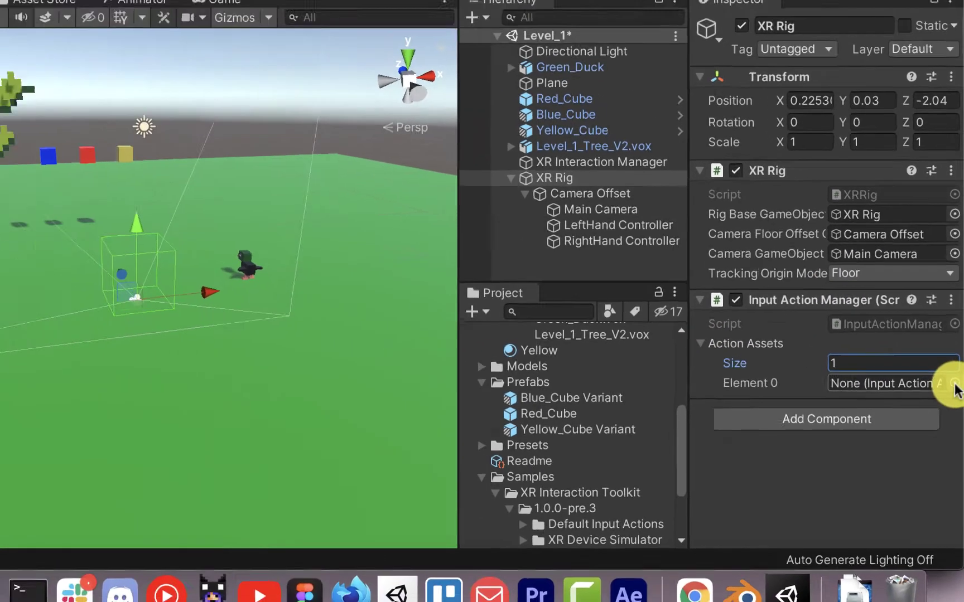
Step: Pick XRI Default Input Actions for Element 0 of the Action Assets list
left_click(952, 353)
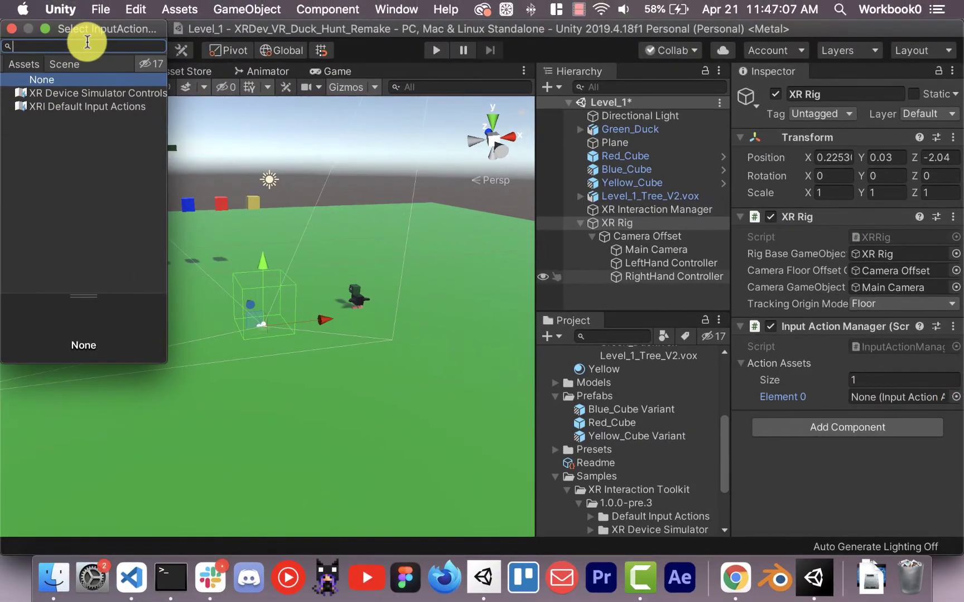
left_click_drag(87, 29, 239, 127)
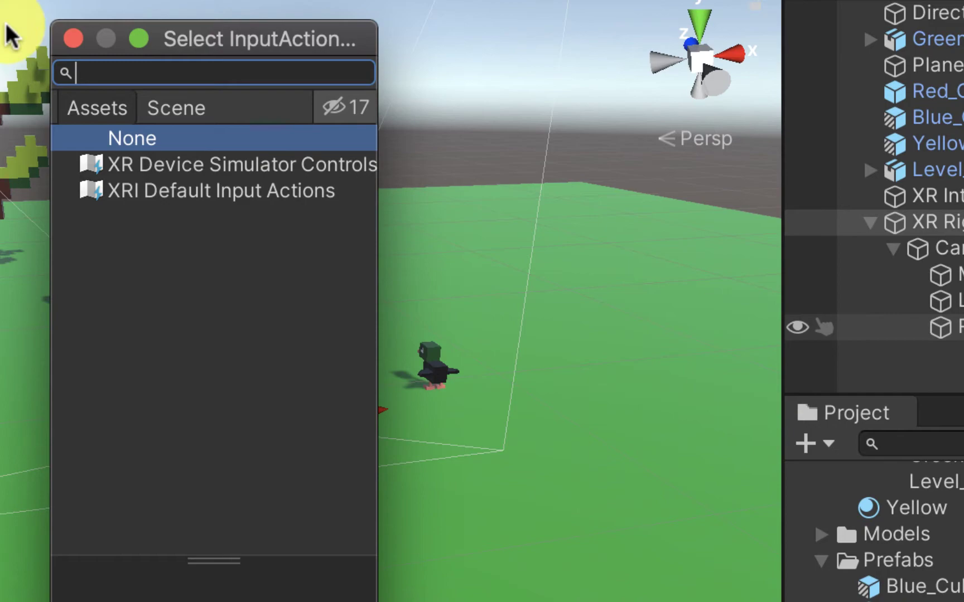
left_click(216, 186)
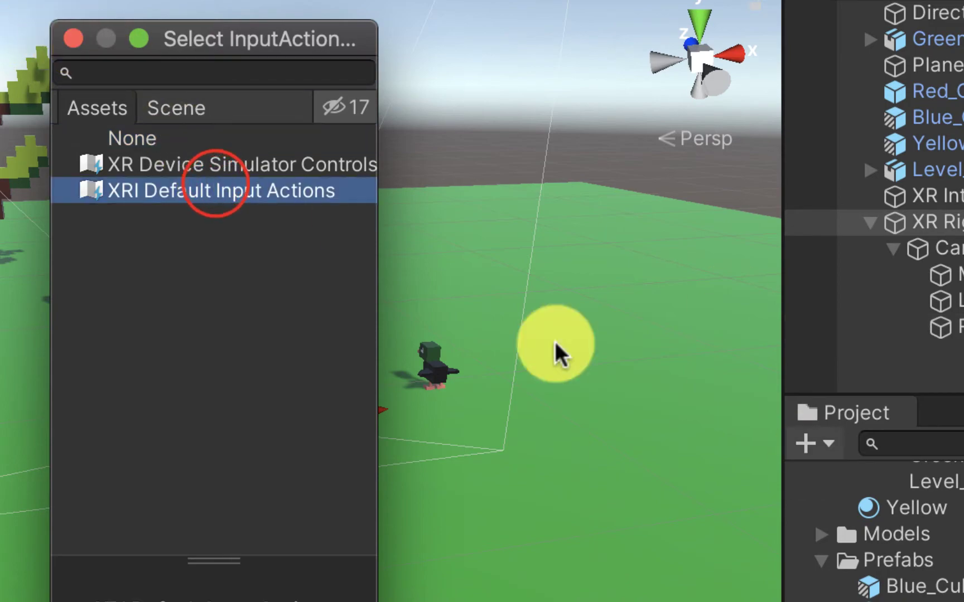
left_click(73, 39)
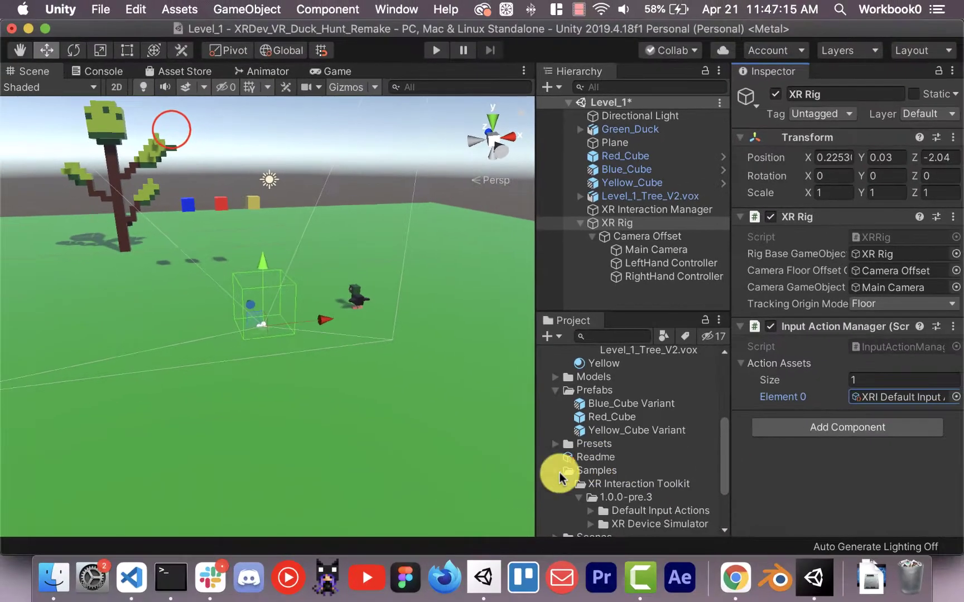
scroll(557, 480, "down", 3)
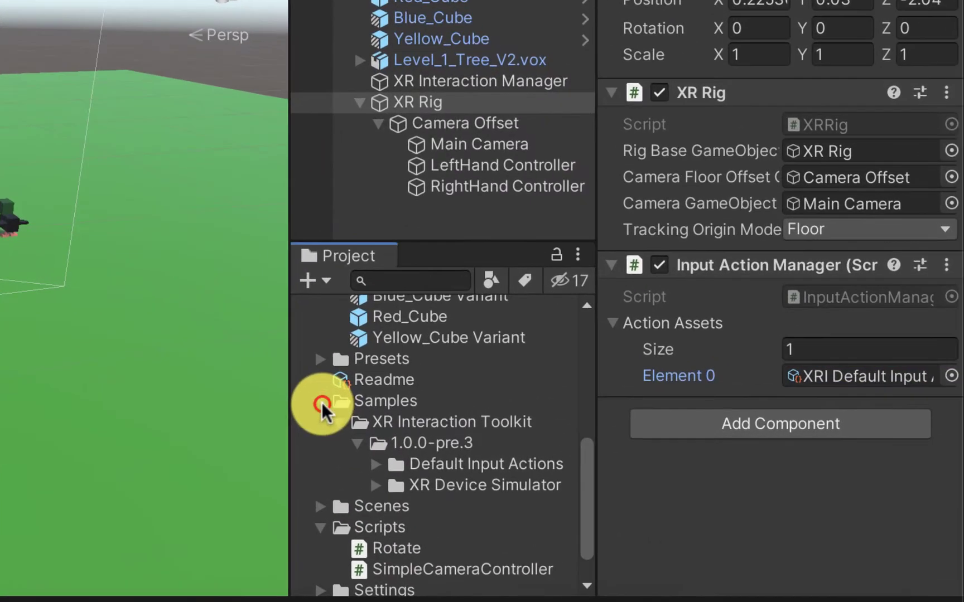
Step: Browse to Samples > Default Input Actions and drag XRI Default Input Actions into the rig's action assets
left_click(555, 413)
scroll(557, 441, "up", 3)
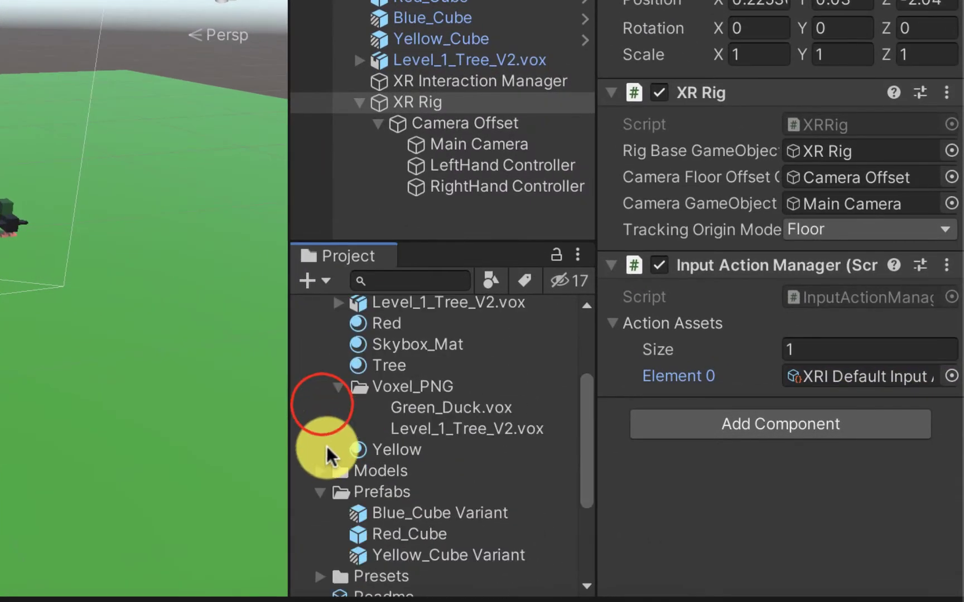
scroll(326, 446, "up", 5)
left_click(321, 353)
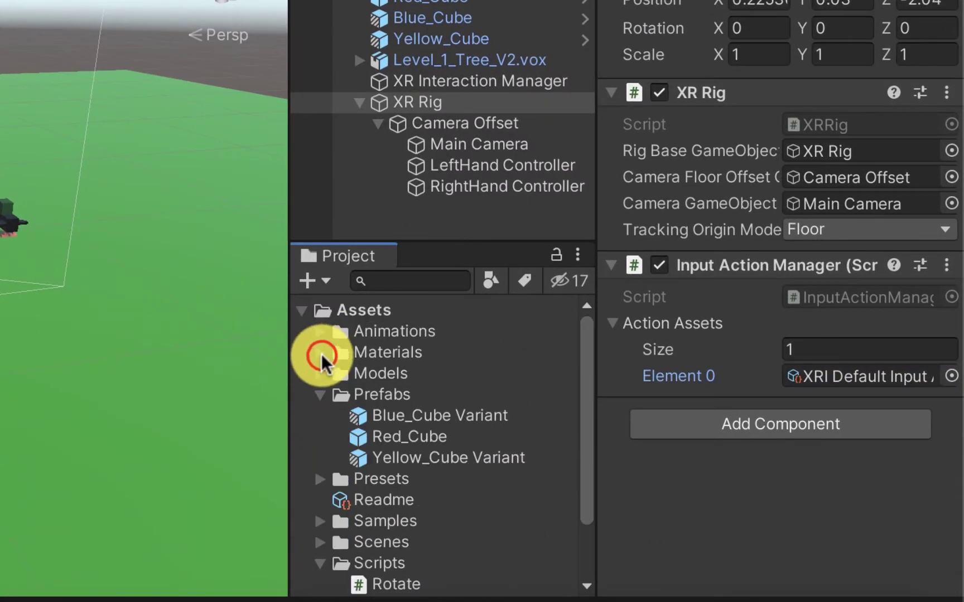
left_click(321, 395)
left_click(320, 458)
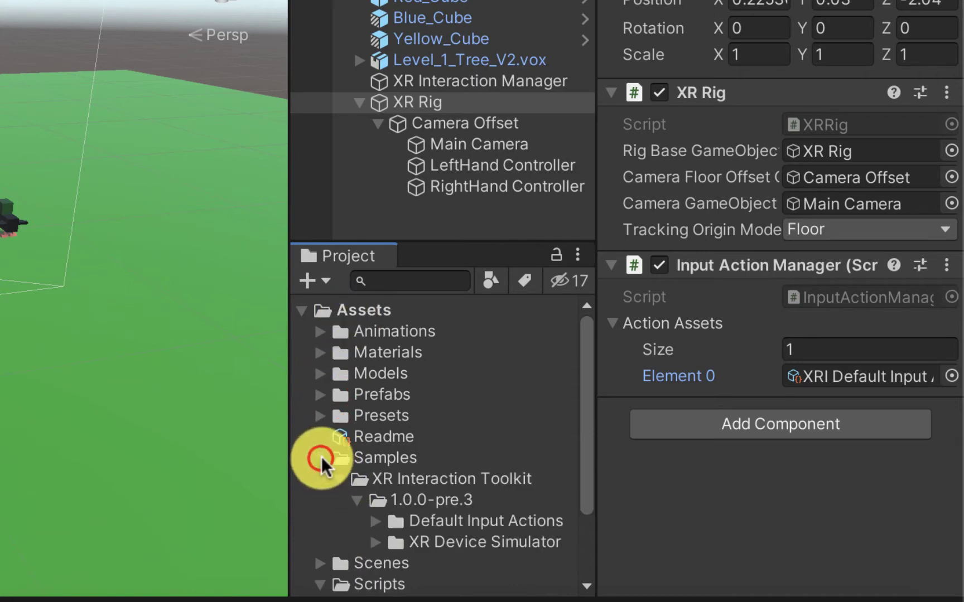
scroll(346, 456, "down", 3)
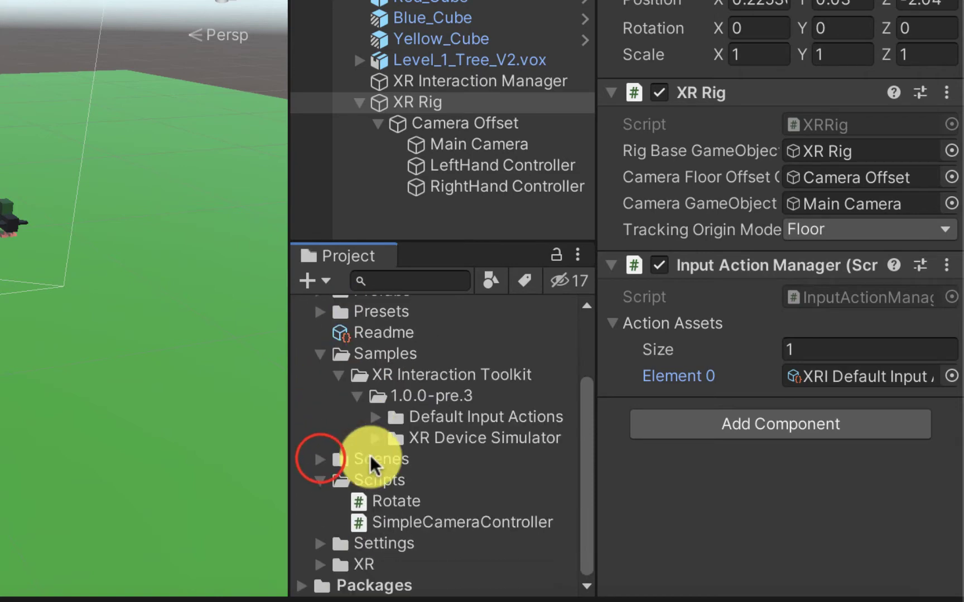
left_click(376, 416)
scroll(446, 427, "down", 2)
left_click(495, 416)
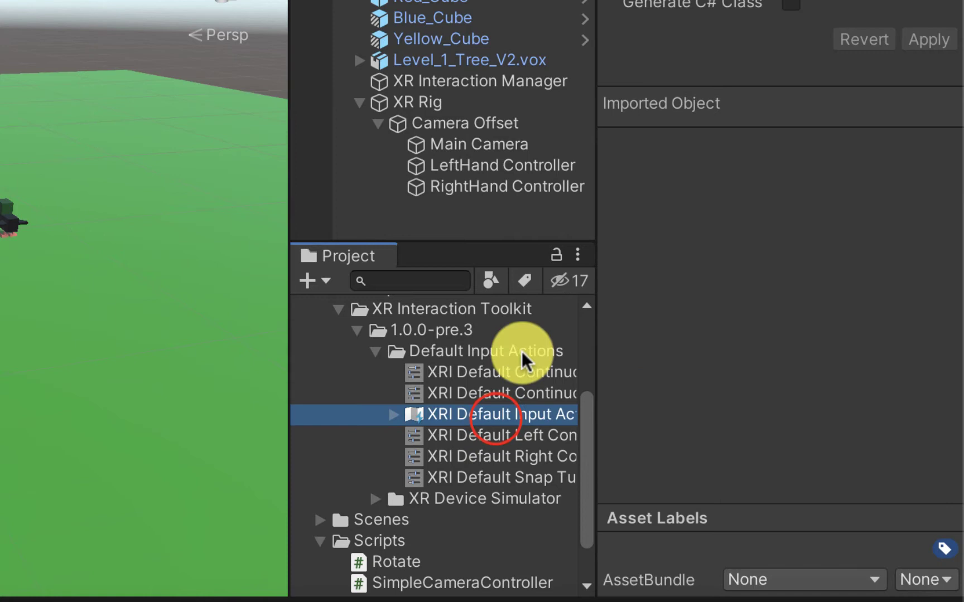
left_click(491, 103)
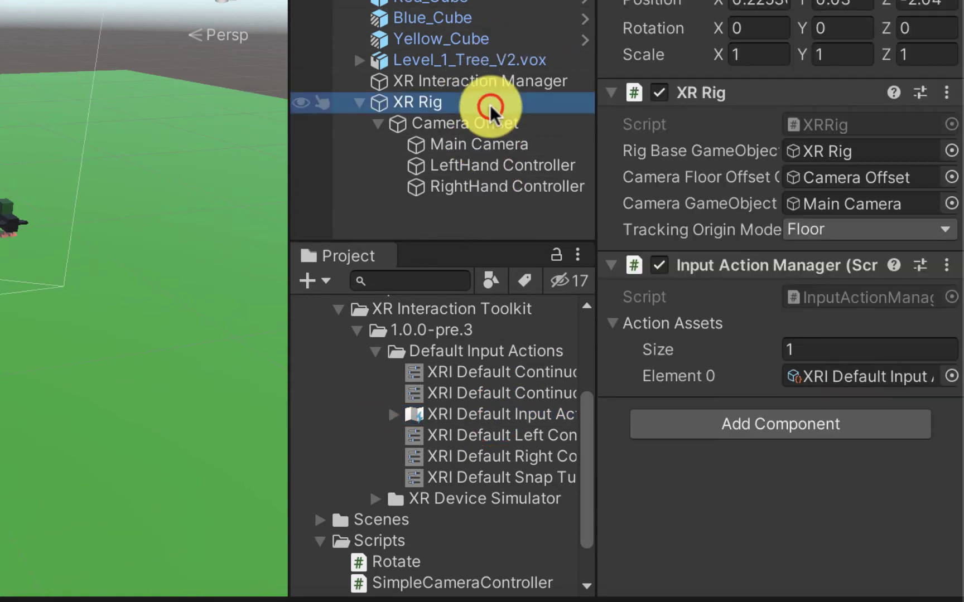
left_click_drag(510, 418, 864, 377)
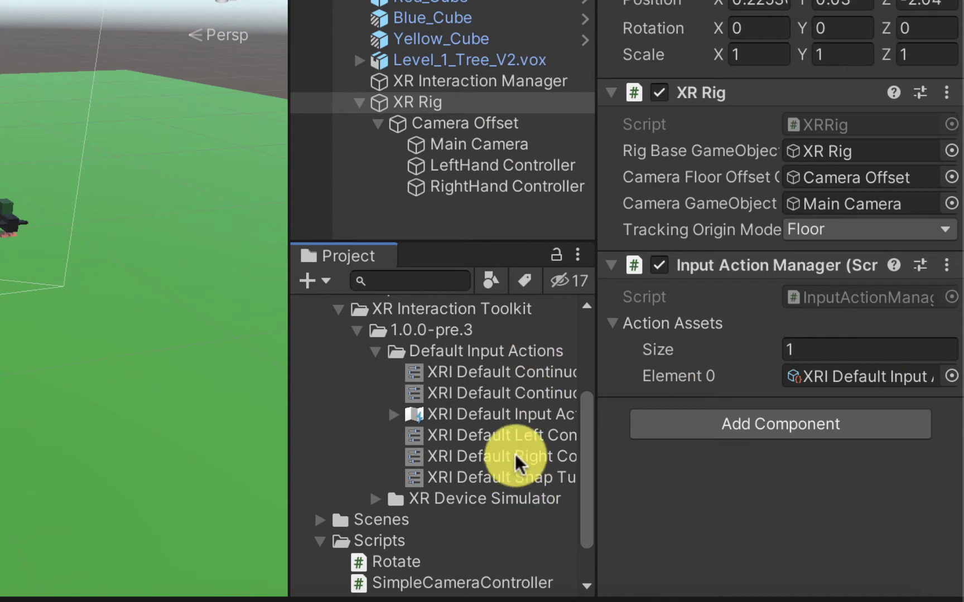
Step: Widen the Project panel and compare the XRI Default Left and Right Controller presets
left_click(484, 458)
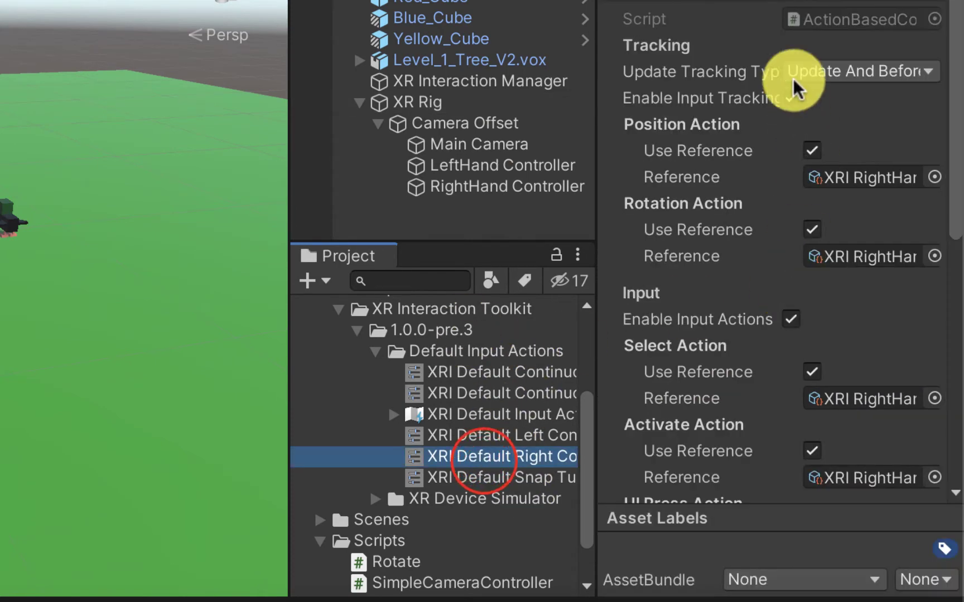
scroll(770, 430, "down", 5)
scroll(521, 452, "down", 2)
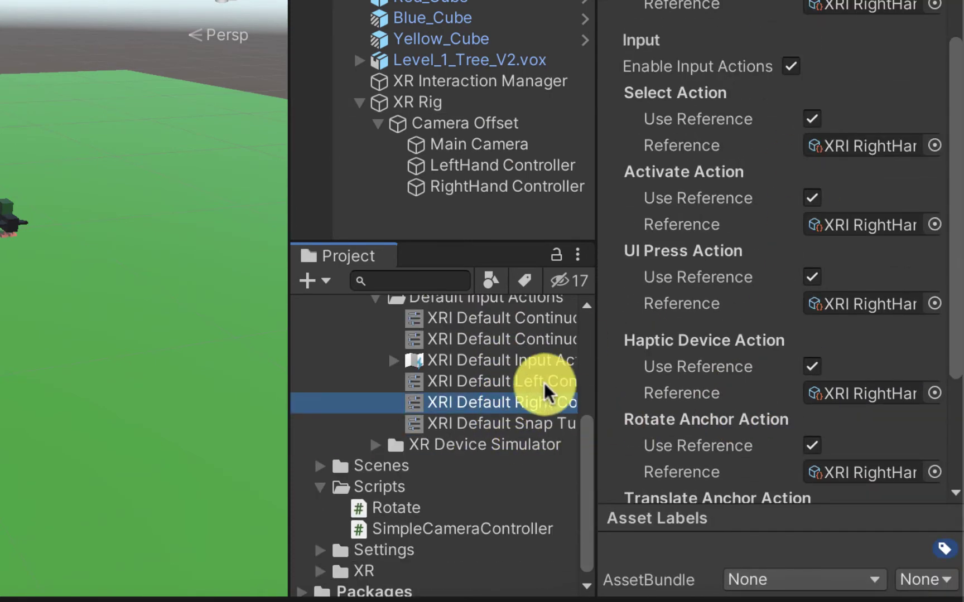
left_click_drag(287, 445, 113, 437)
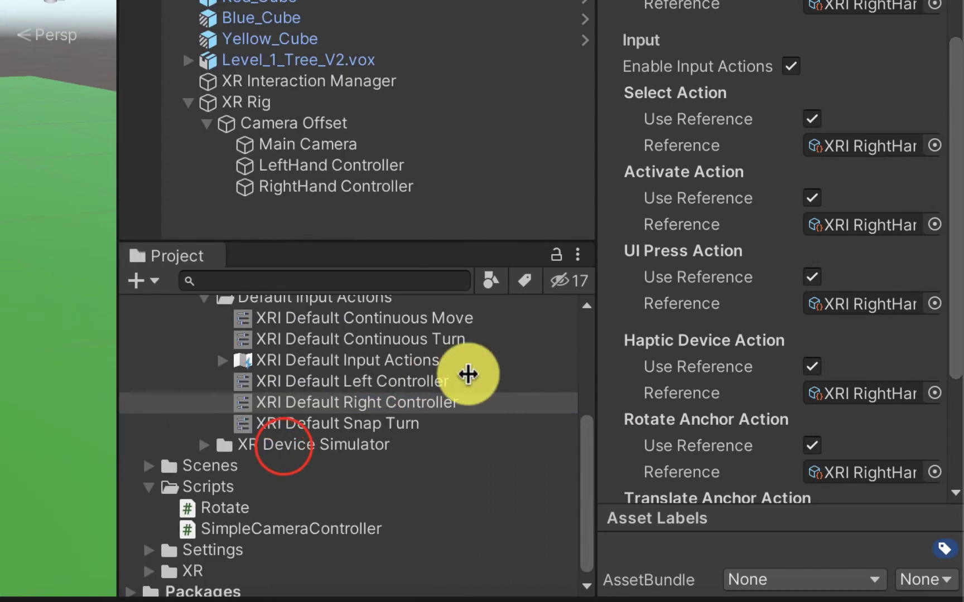
left_click(465, 383)
left_click(466, 398)
left_click(467, 379)
left_click(468, 402)
Step: Add XRI Default Left Controller and XRI Default Right Controller as ActionBasedController defaults
left_click(467, 382)
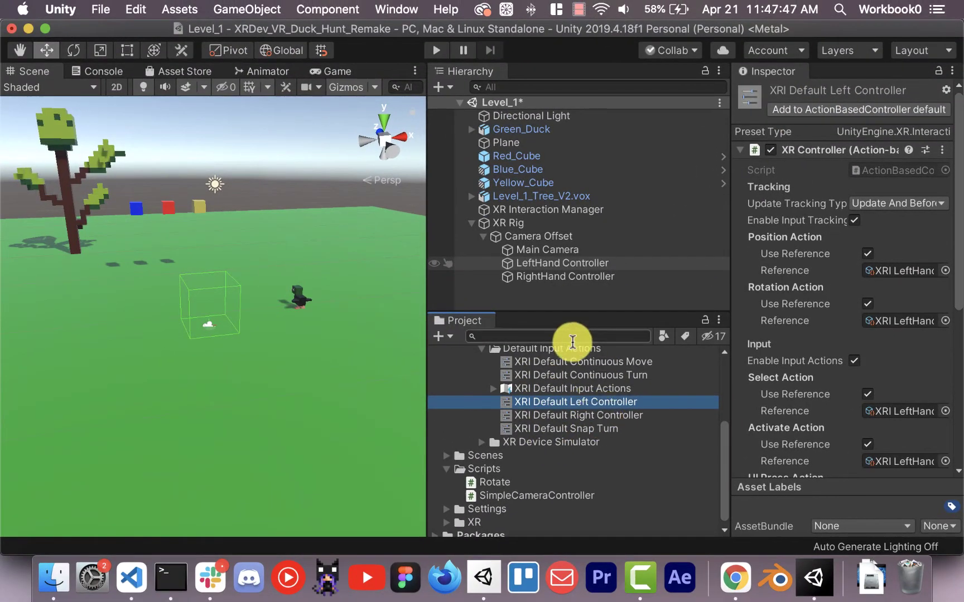
left_click(852, 110)
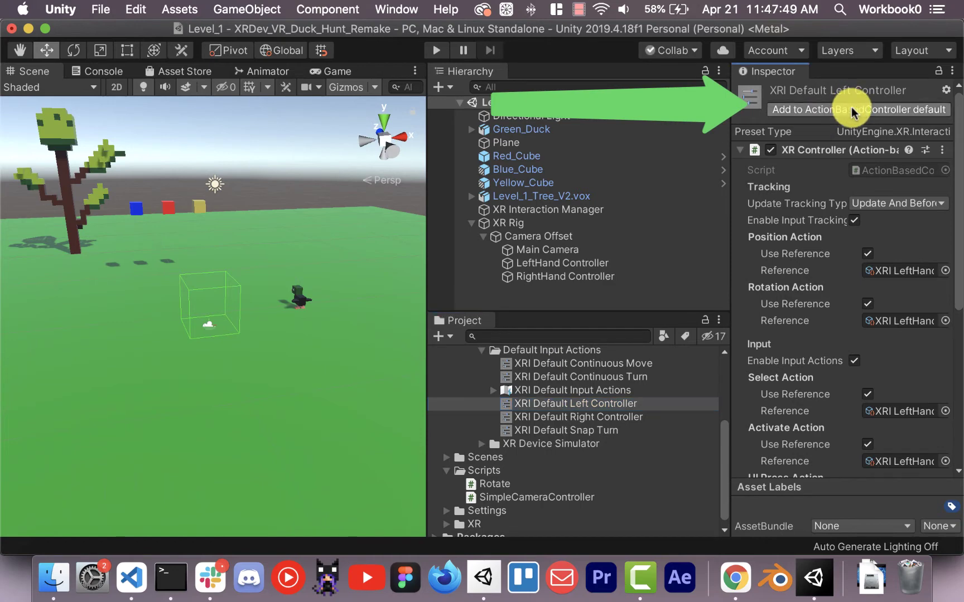
left_click(579, 417)
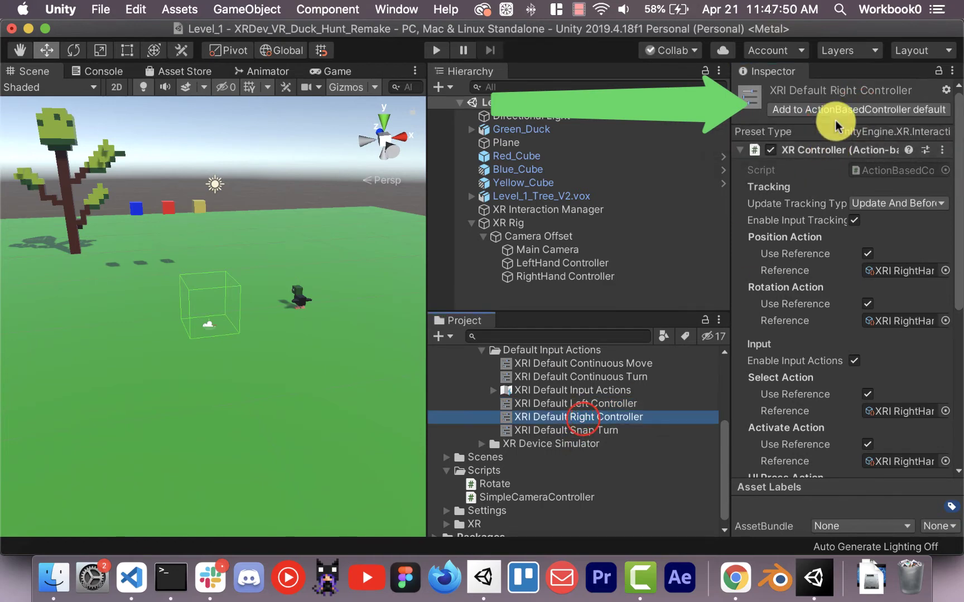
left_click(889, 110)
scroll(892, 312, "down", 10)
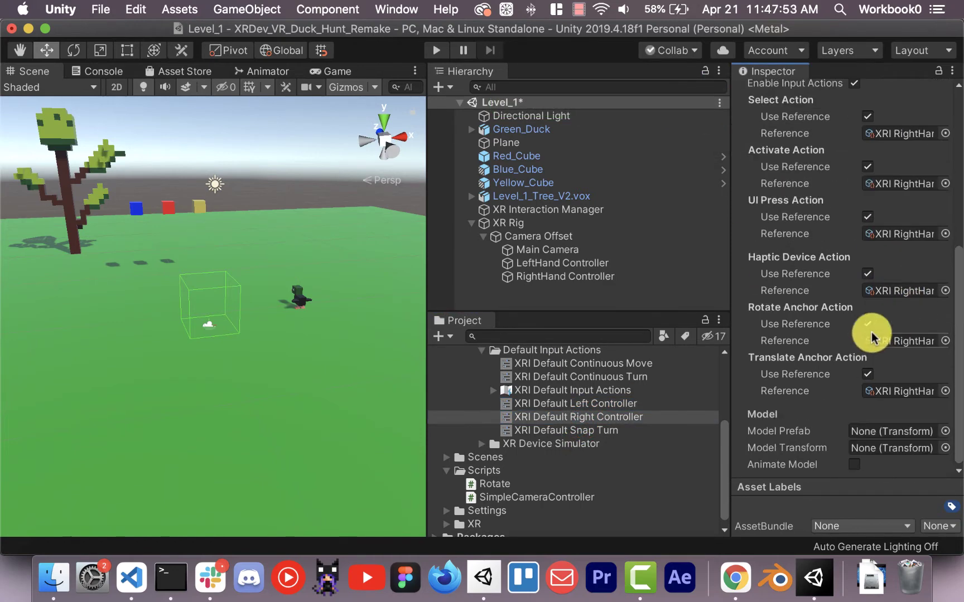
scroll(873, 346, "up", 10)
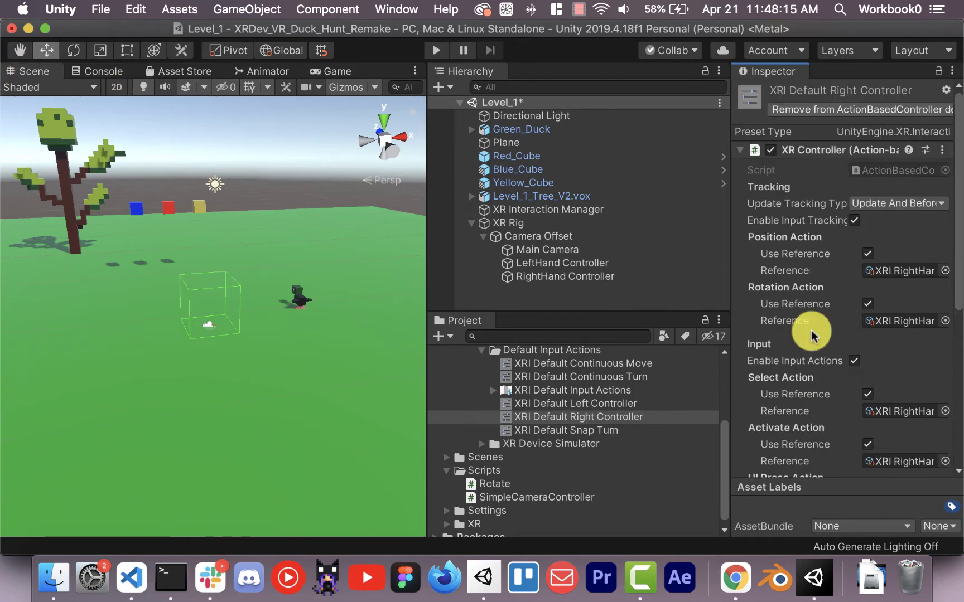
Step: In Project Settings > Preset Manager, set the ActionBasedController filters to Right and Left
left_click(147, 9)
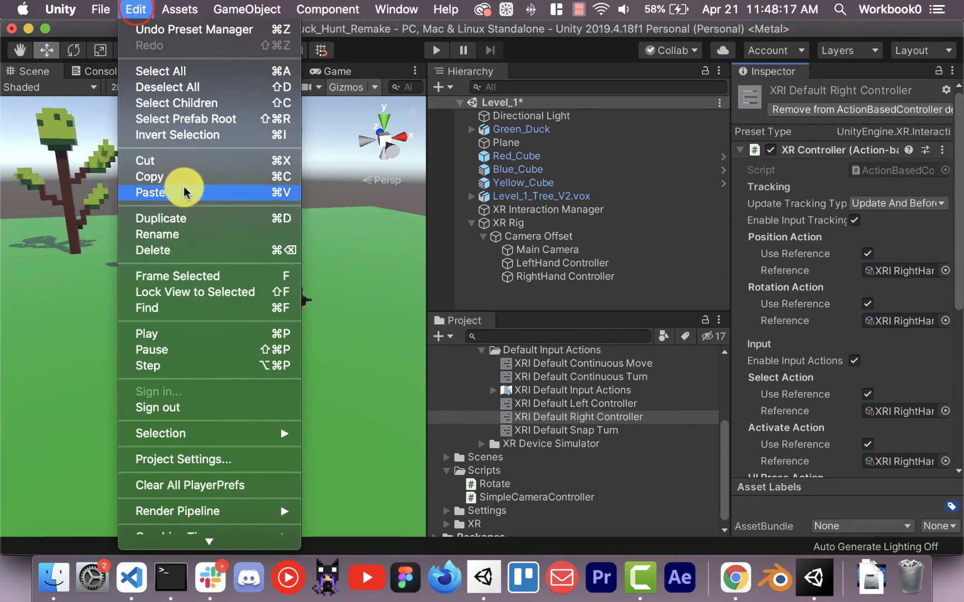
left_click(232, 459)
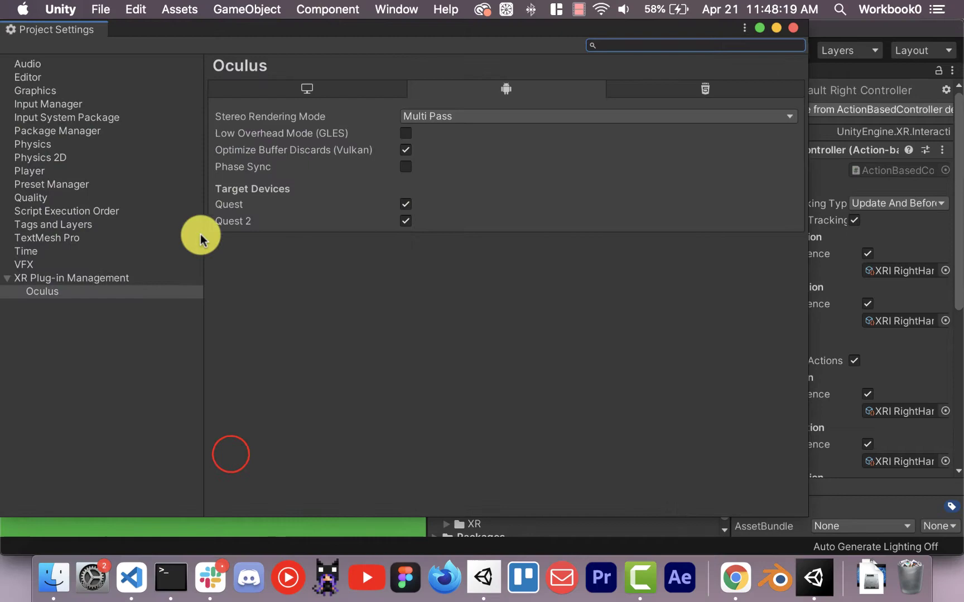
left_click(74, 190)
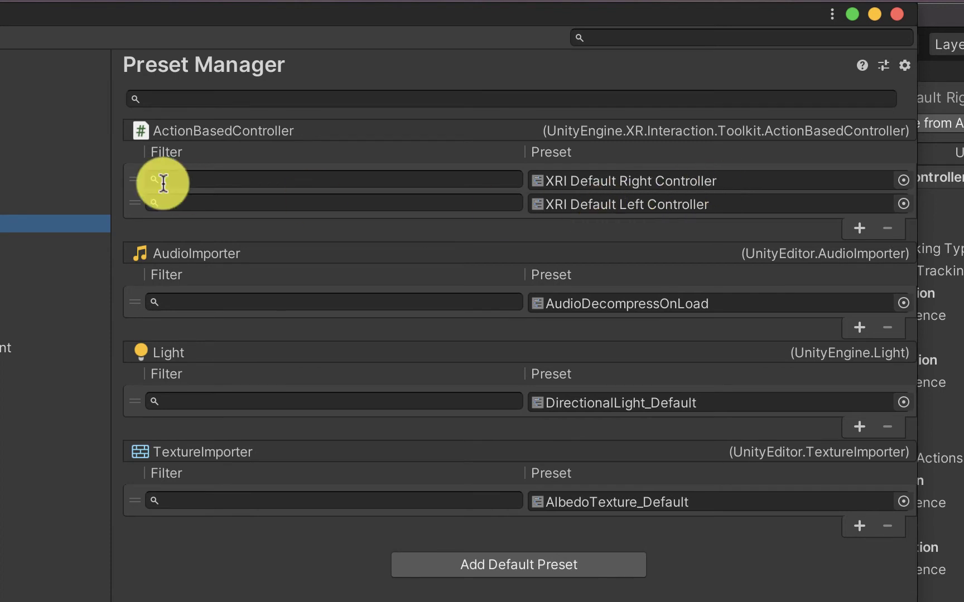
left_click(230, 176)
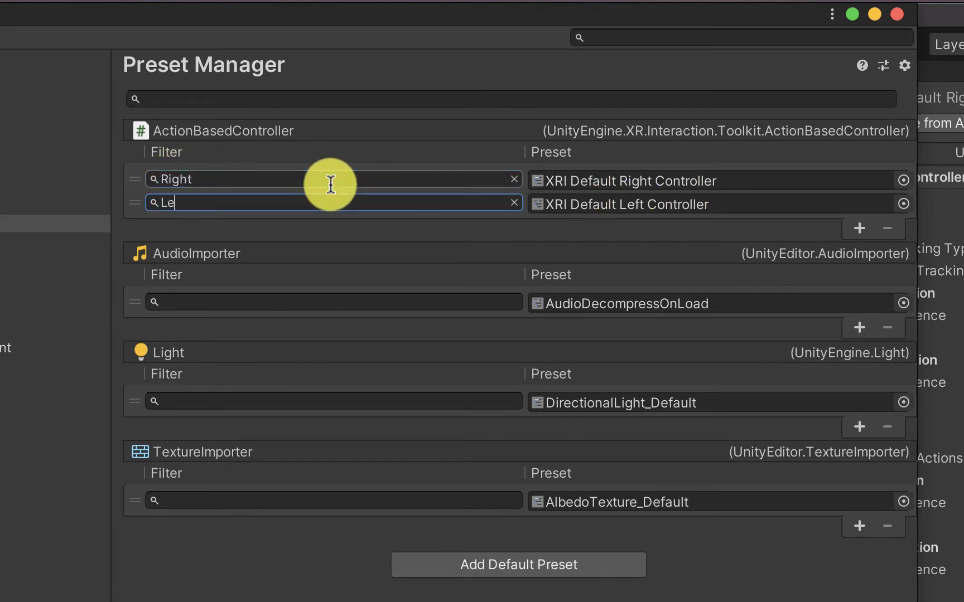
left_click(351, 226)
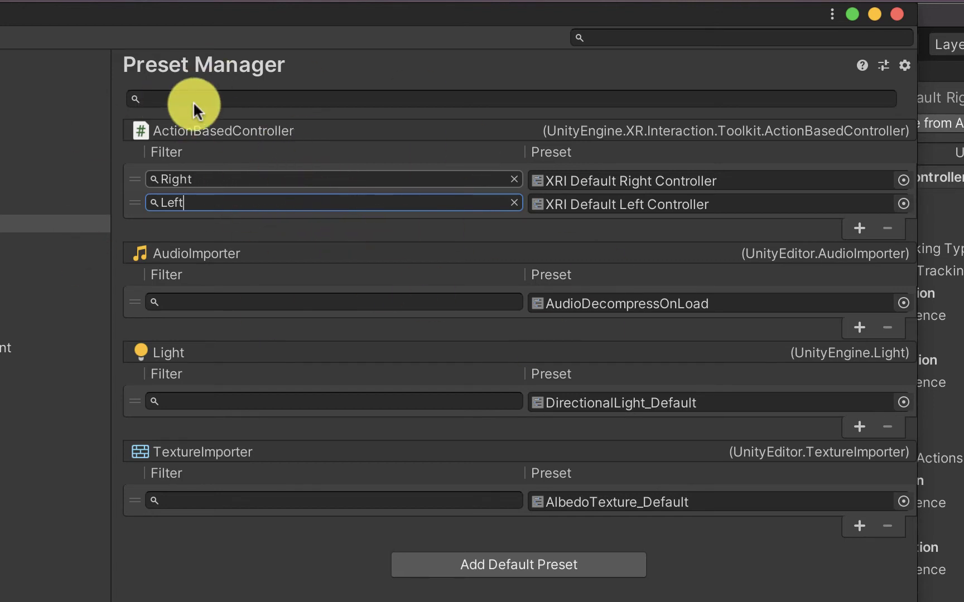
Step: Close Project Settings and save the scene with Cmd+S
left_click(897, 15)
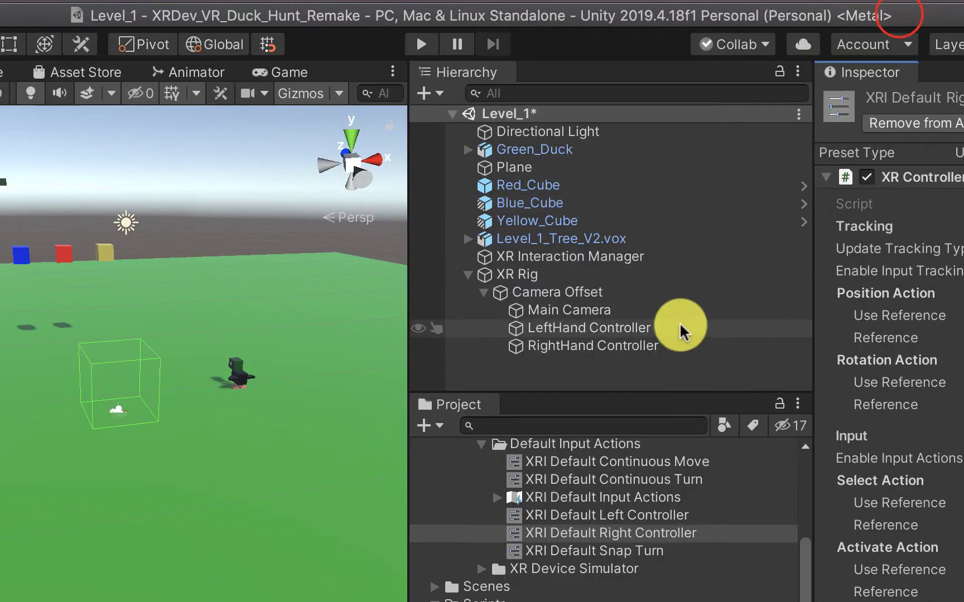
key("super+s")
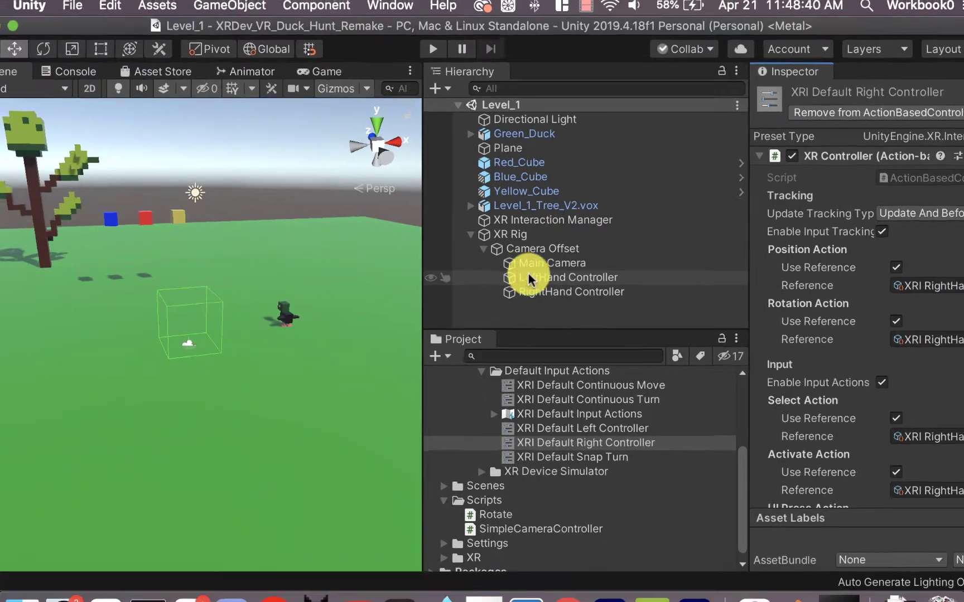
left_click(552, 324)
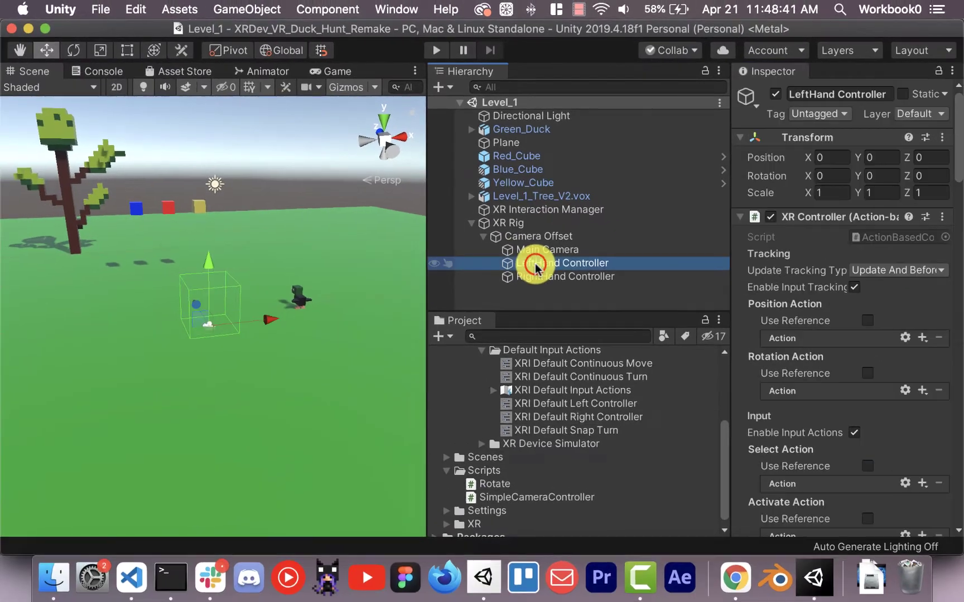
Step: Delete the old XR Rig and add a new Room-Scale XR Rig (Action-based)
left_click(555, 223)
right_click(555, 223)
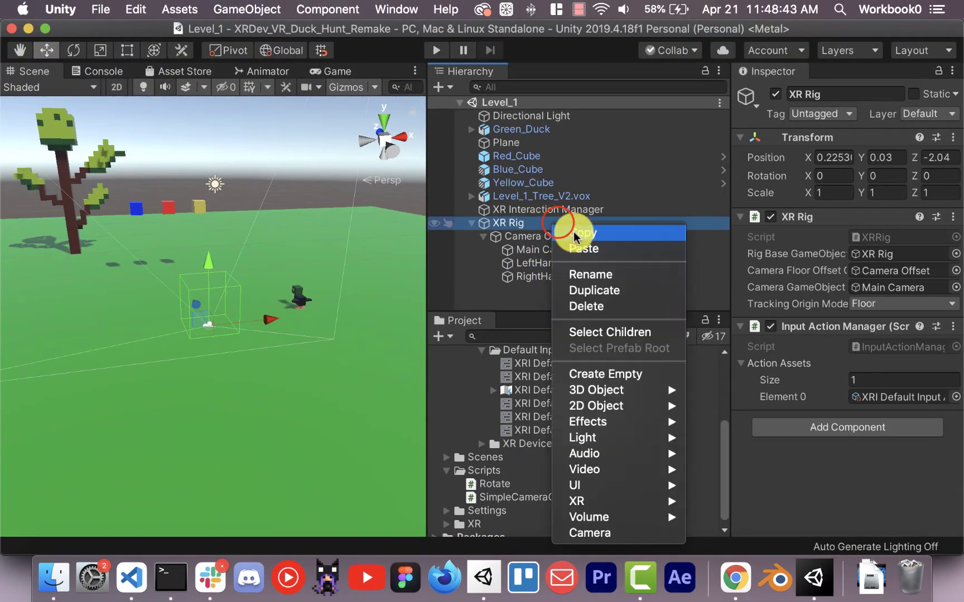
left_click(645, 308)
right_click(541, 230)
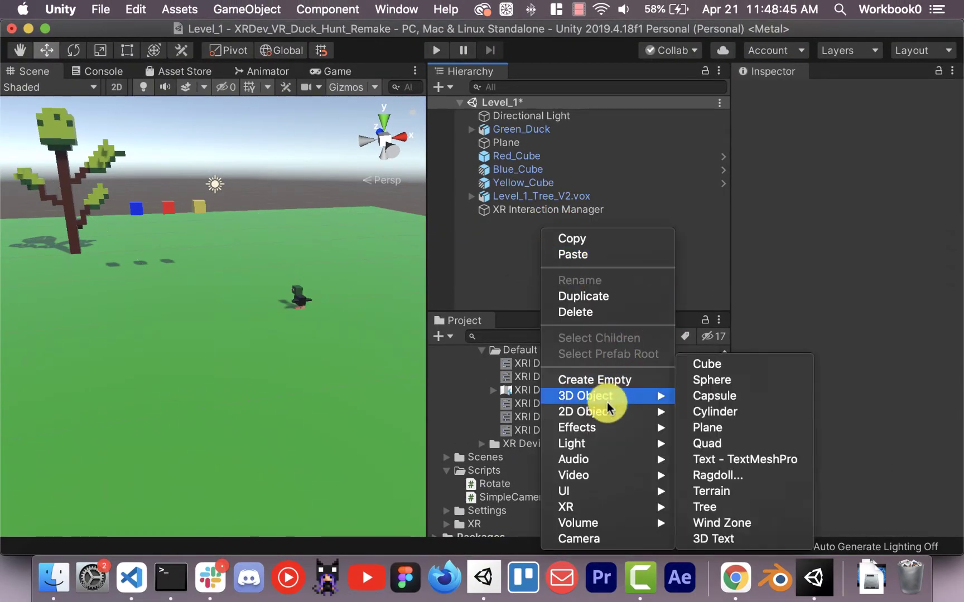
mouse_move(592, 505)
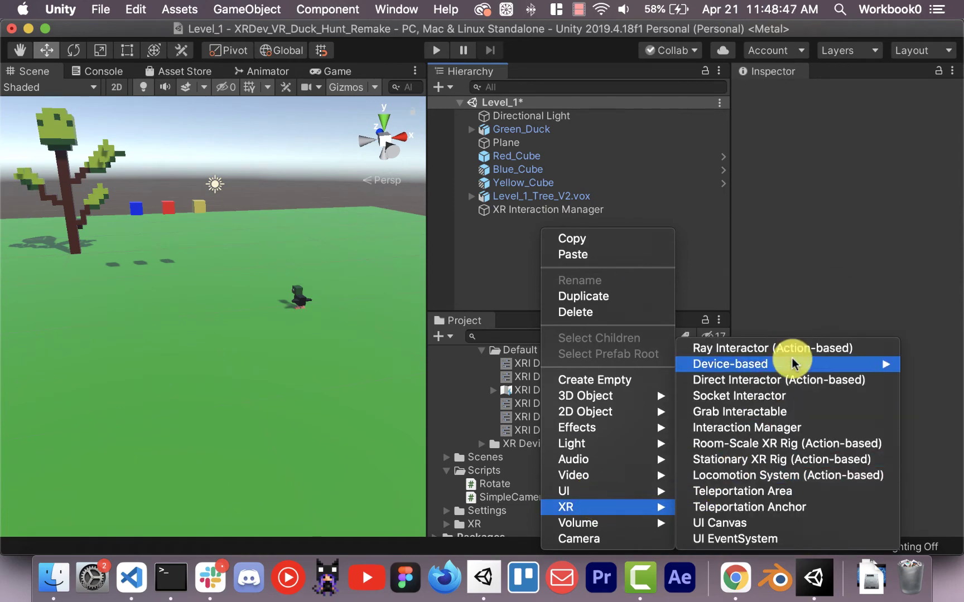
left_click(828, 446)
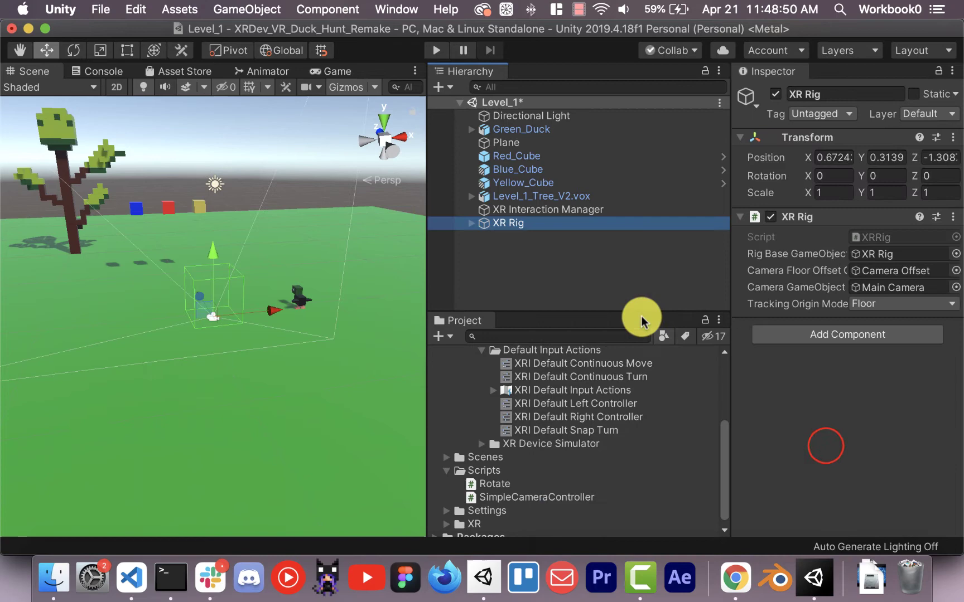
Step: Expand the new rig's Camera Offset and check the LeftHand and RightHand Controllers' action references
left_click(472, 224)
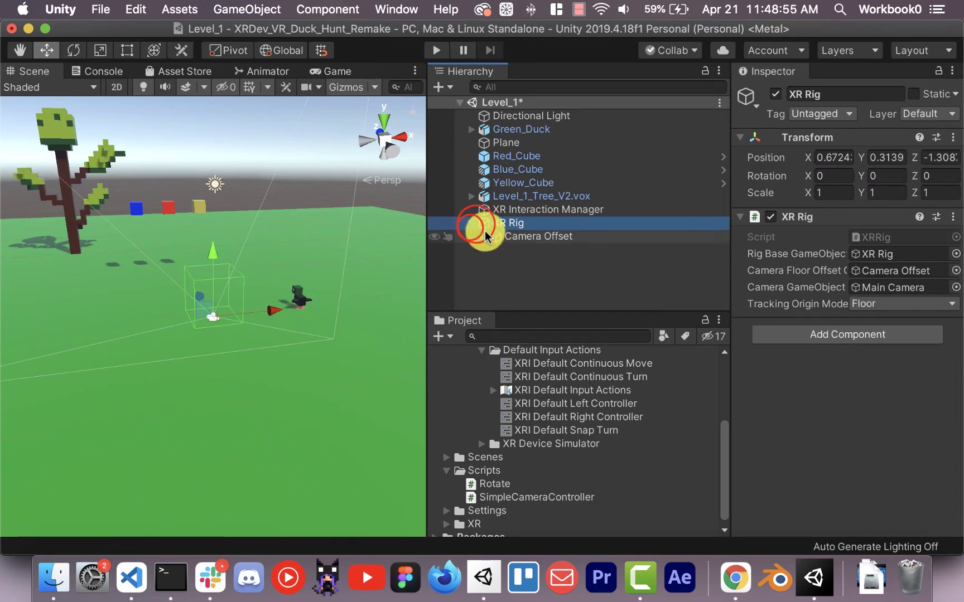
left_click(487, 238)
left_click(483, 238)
left_click(558, 264)
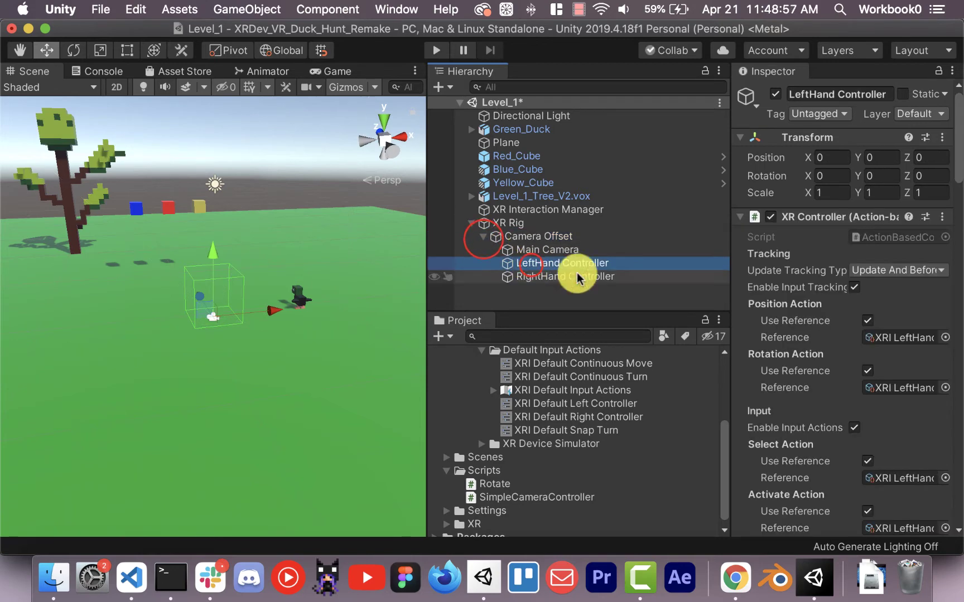
scroll(786, 334, "down", 10)
scroll(947, 215, "up", 15)
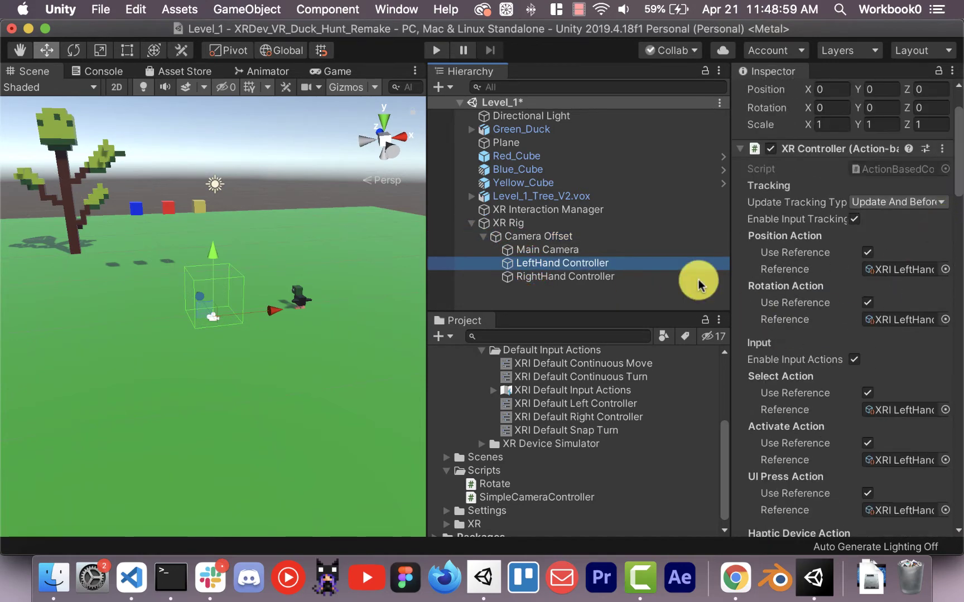
left_click(603, 279)
left_click(603, 263)
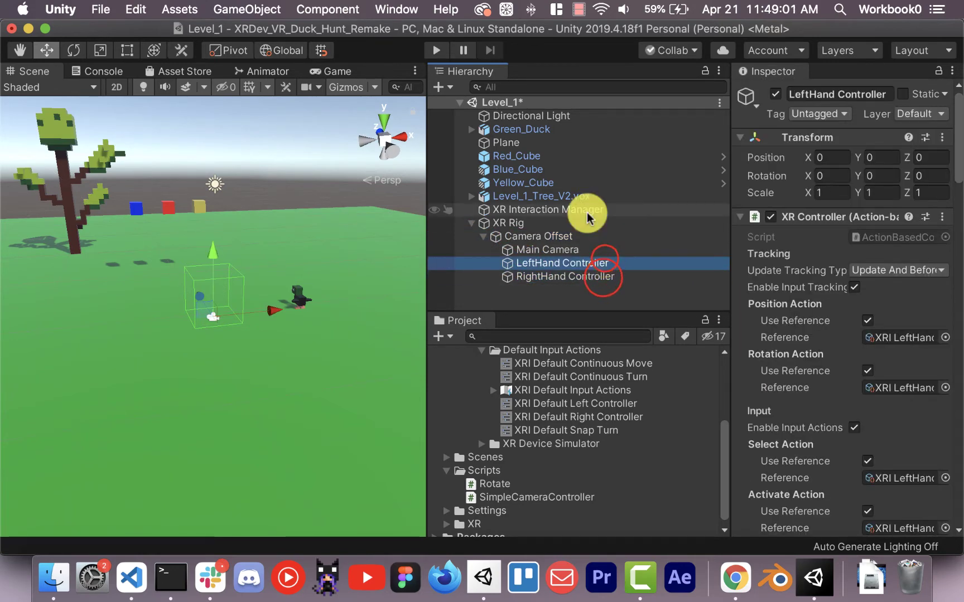
Step: Add an Input Action Manager to the new XR Rig with XRI Default Input Actions in Element 0
left_click(535, 223)
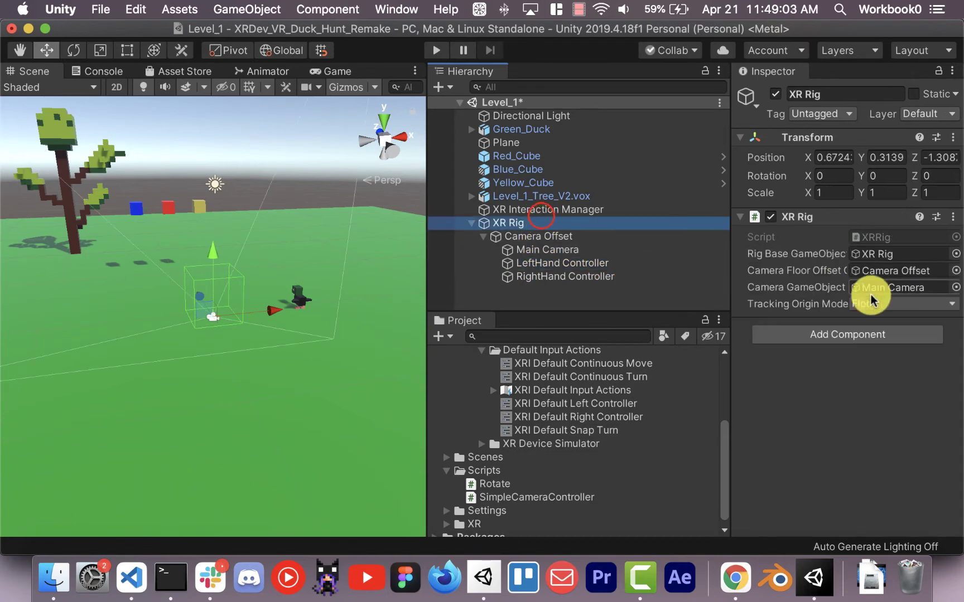
left_click(877, 333)
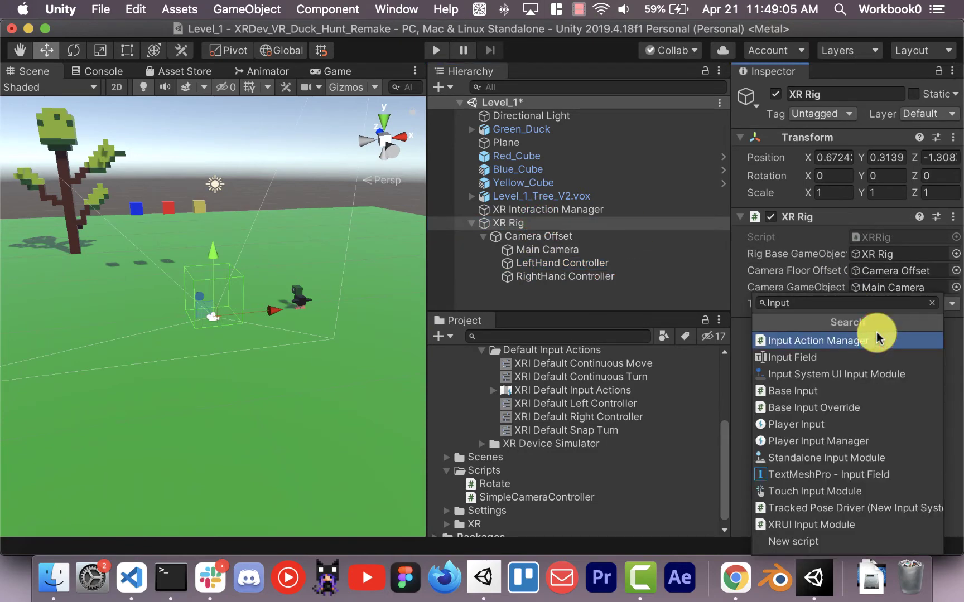
left_click(883, 339)
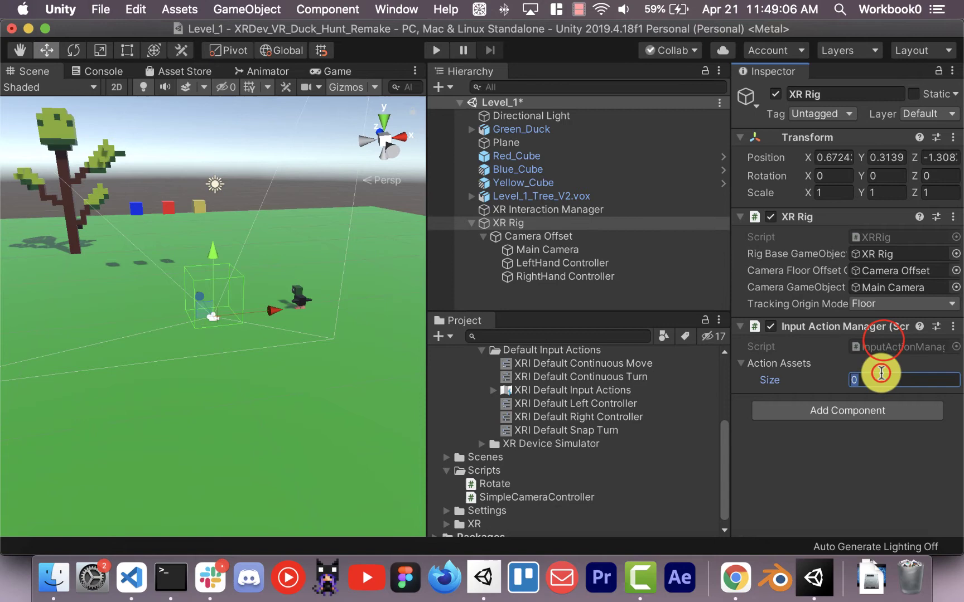
key("Return")
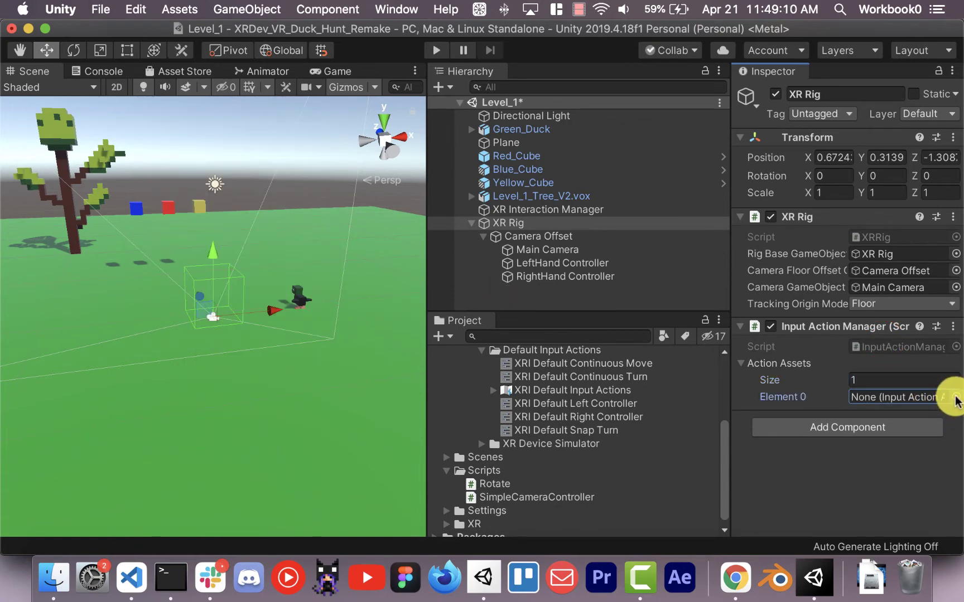
left_click(955, 397)
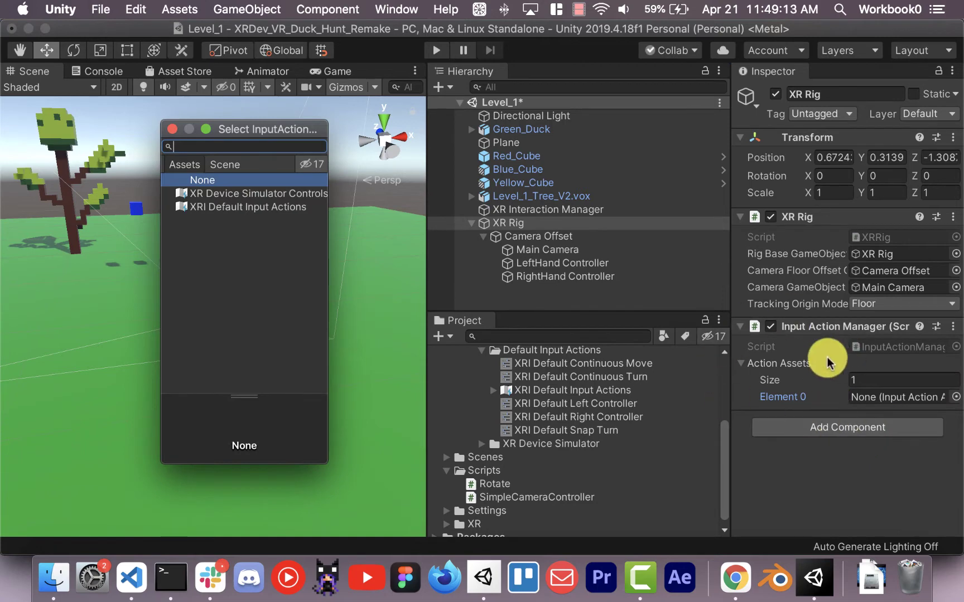
left_click(215, 209)
left_click(171, 132)
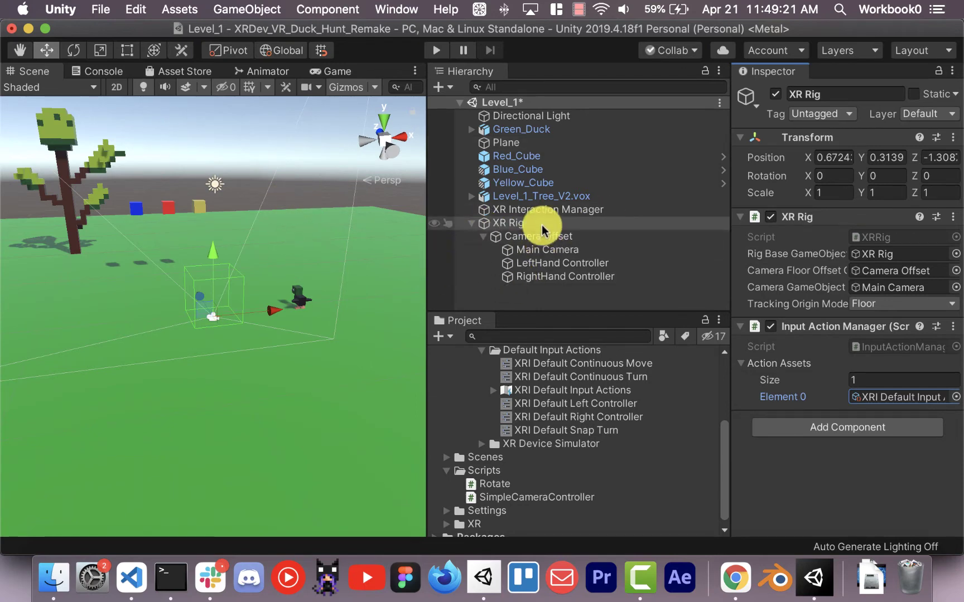
Step: Select the RightHand Controller and widen the panels to read its action references
left_click(471, 223)
left_click(557, 262)
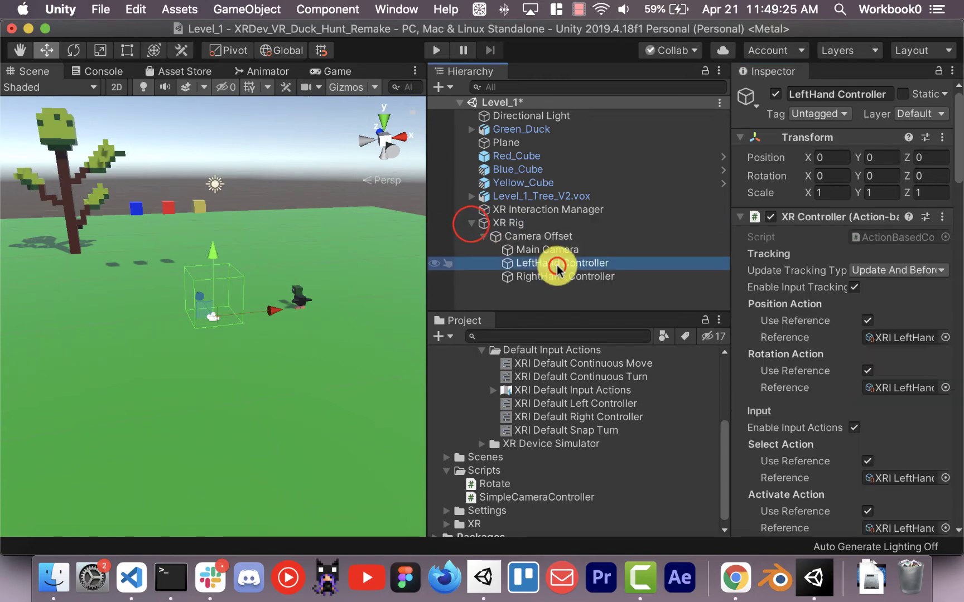
left_click(565, 277)
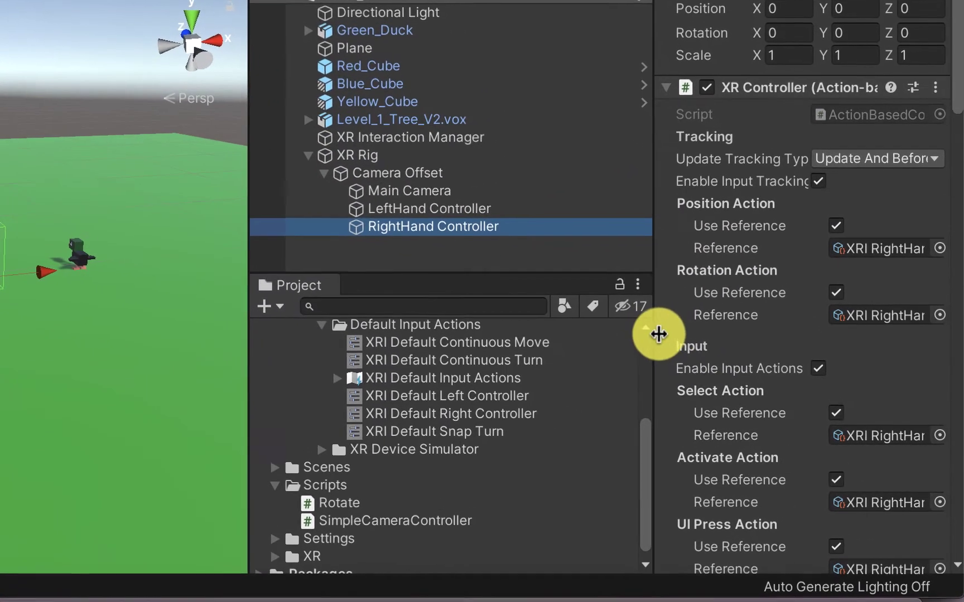
left_click(732, 360)
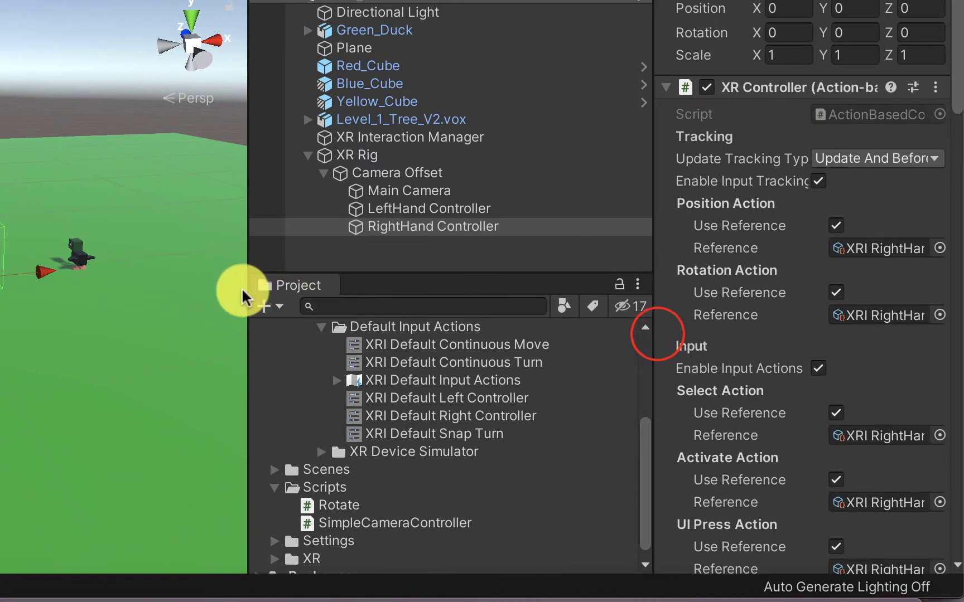
left_click_drag(247, 289, 105, 270)
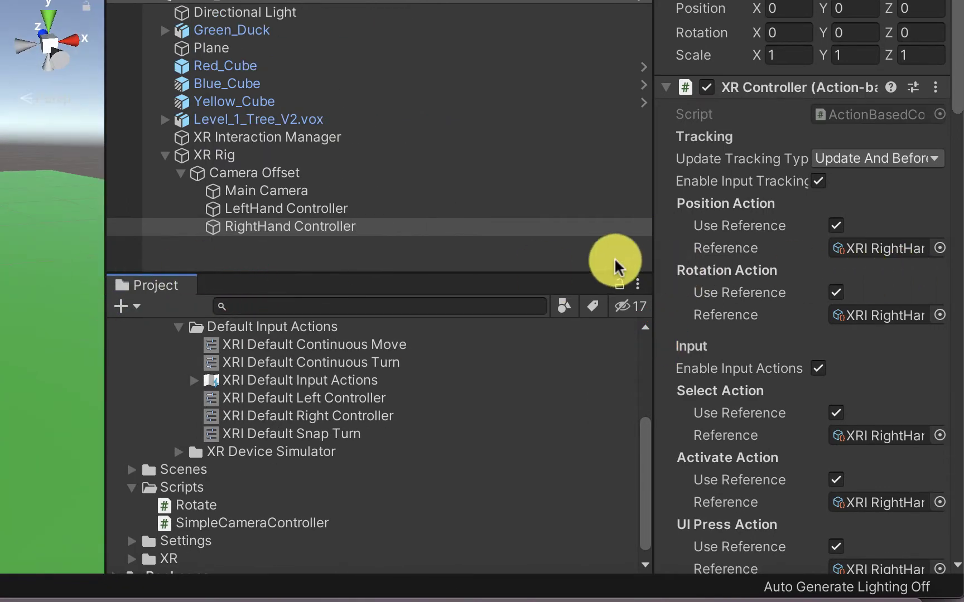
left_click_drag(646, 253, 475, 248)
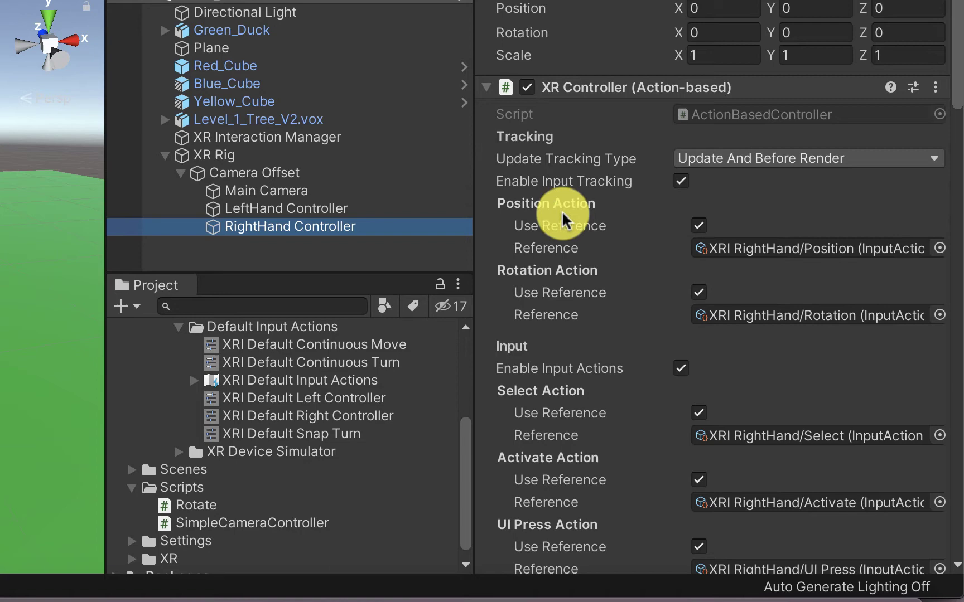
Step: Trace the XRI RightHand/Position reference in the Project and open XRI Default Input Actions
left_click(822, 249)
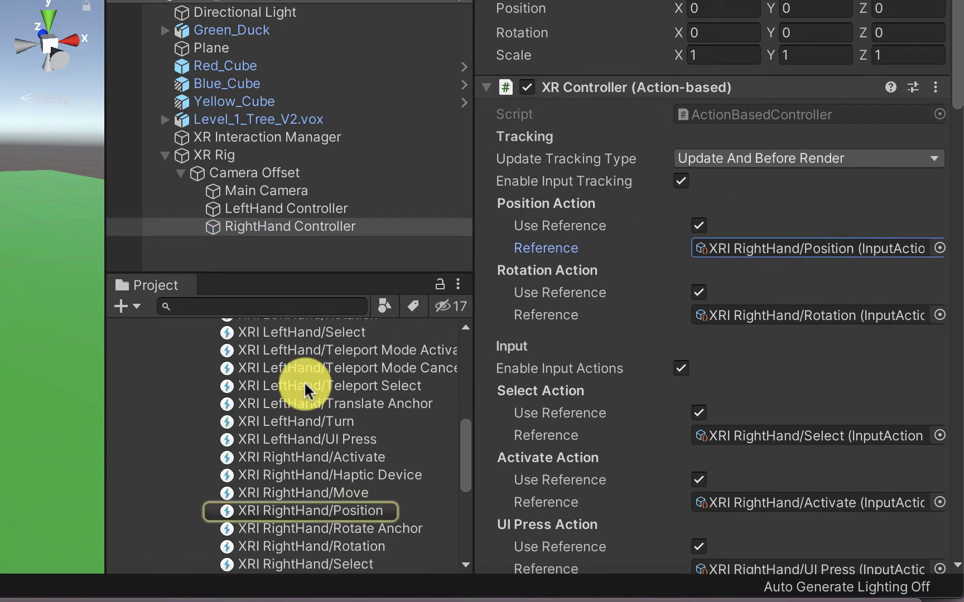
scroll(278, 401, "up", 5)
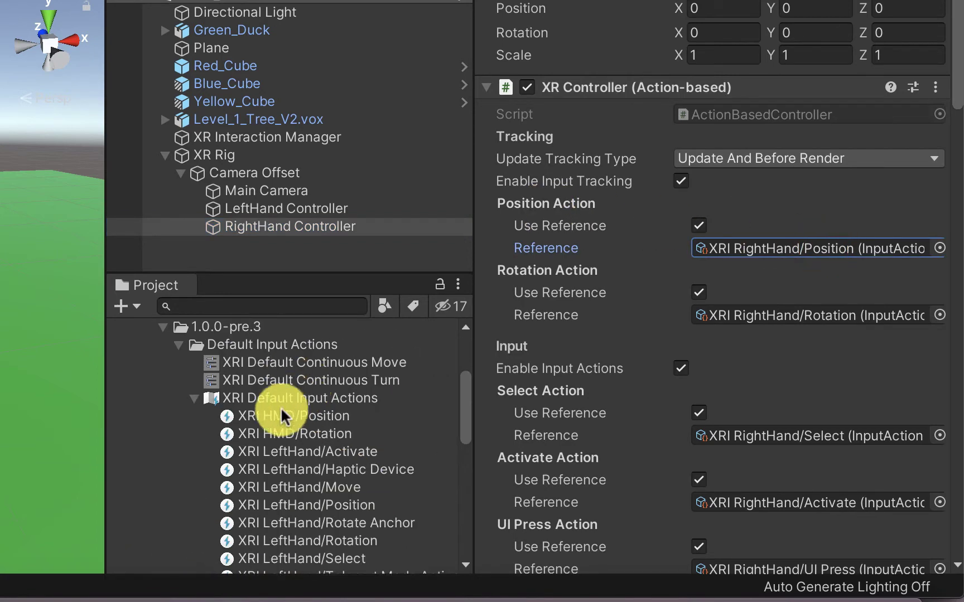
left_click(193, 400)
left_click(193, 399)
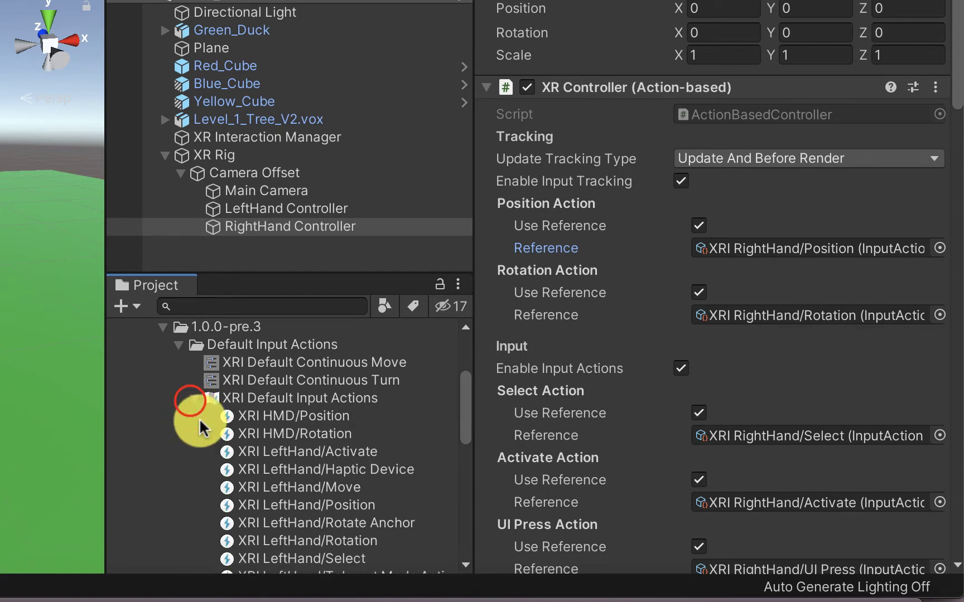
scroll(230, 444, "down", 5)
scroll(276, 408, "down", 2)
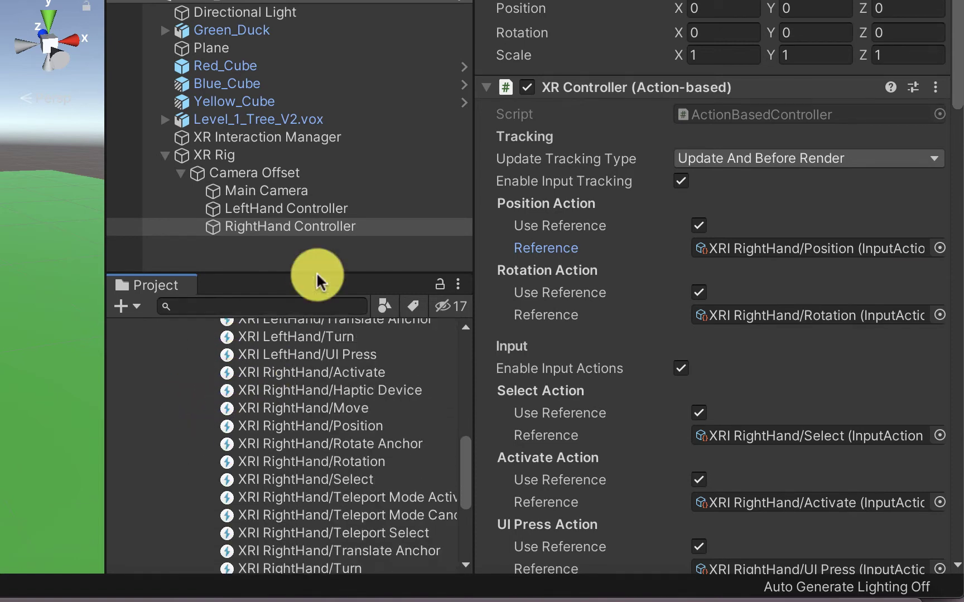
left_click_drag(328, 272, 328, 187)
scroll(267, 368, "up", 7)
scroll(284, 374, "down", 5)
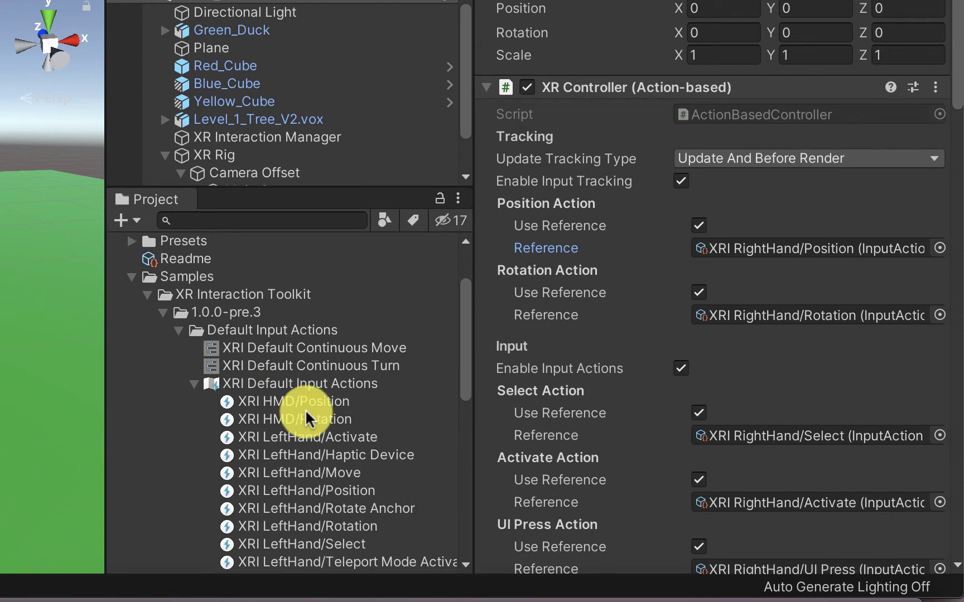
scroll(290, 390, "down", 1)
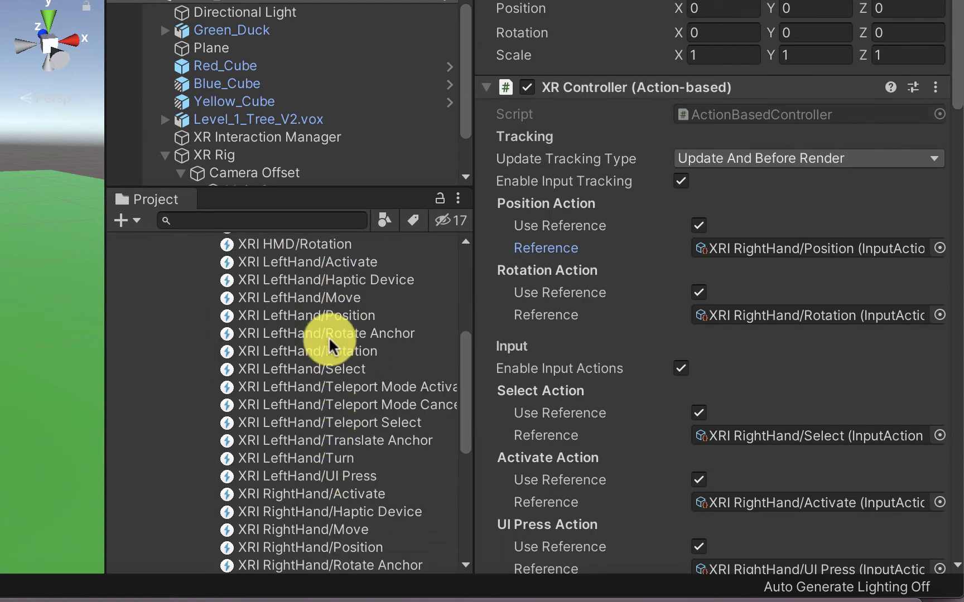
scroll(326, 363, "down", 4)
scroll(320, 360, "up", 1)
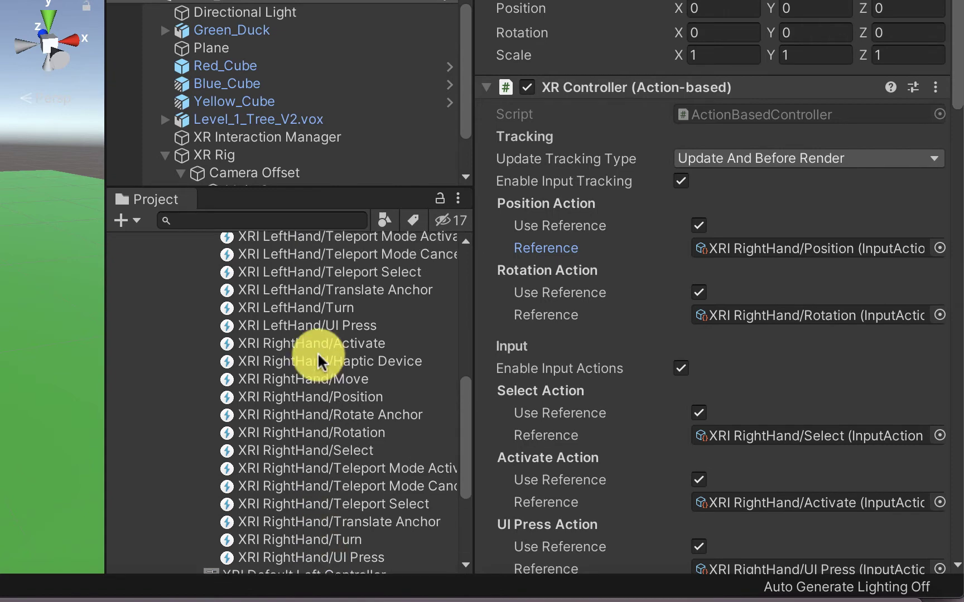
scroll(321, 360, "up", 6)
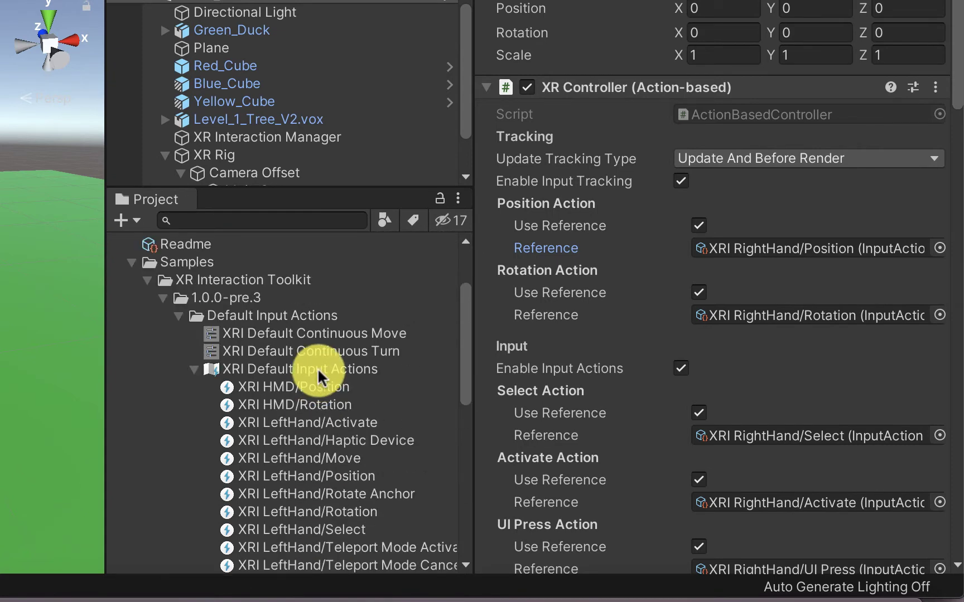
double_click(318, 371)
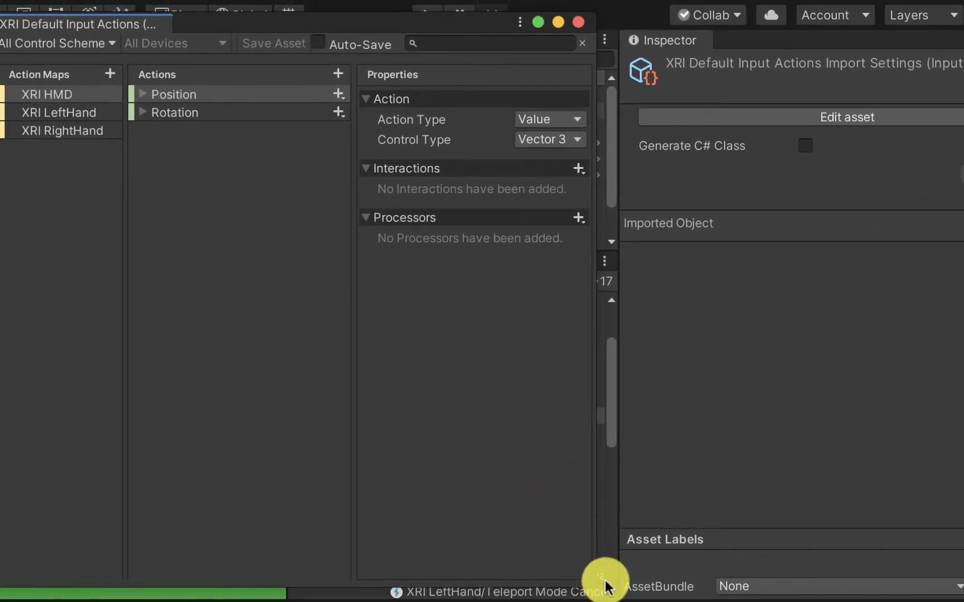
Step: Enlarge the Input Actions window and show the XRI LeftHand action map
left_click_drag(585, 582, 821, 586)
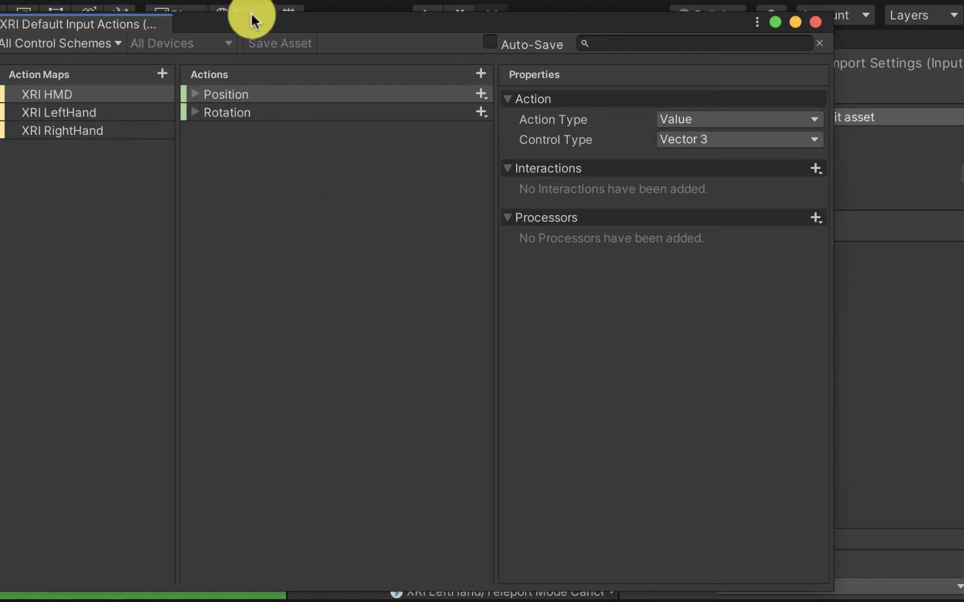
left_click_drag(252, 23, 278, 12)
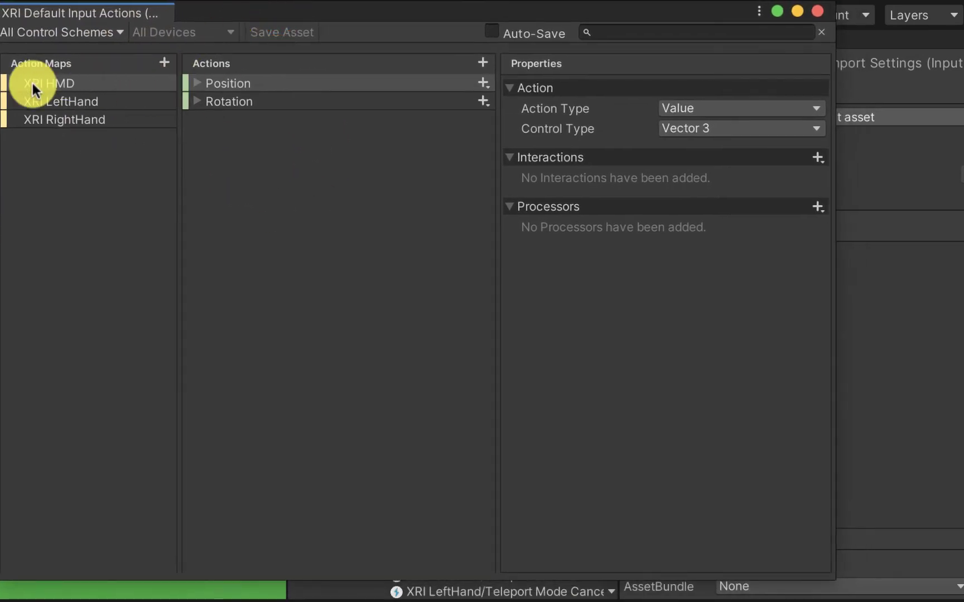
left_click(80, 100)
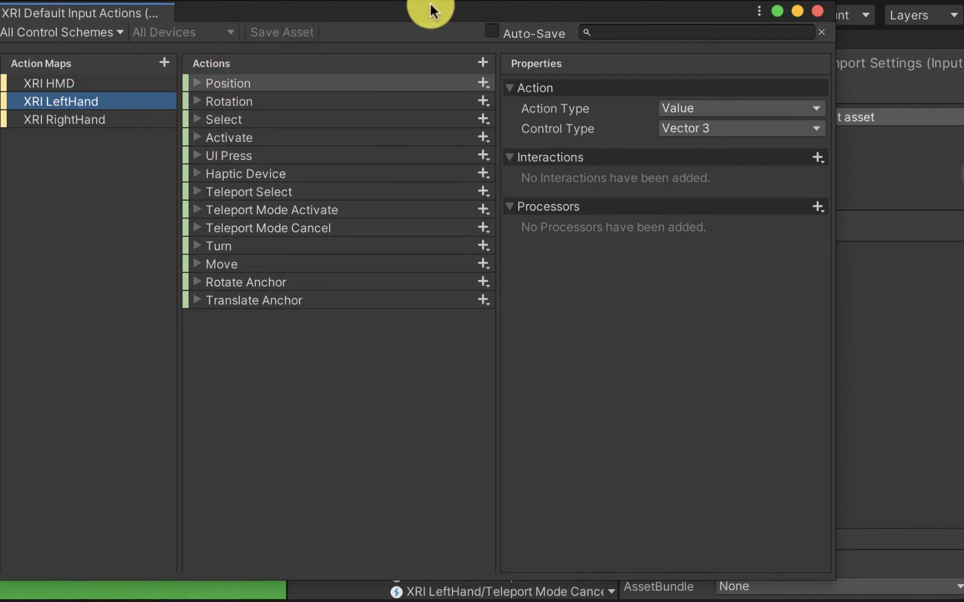
left_click_drag(430, 11, 449, 600)
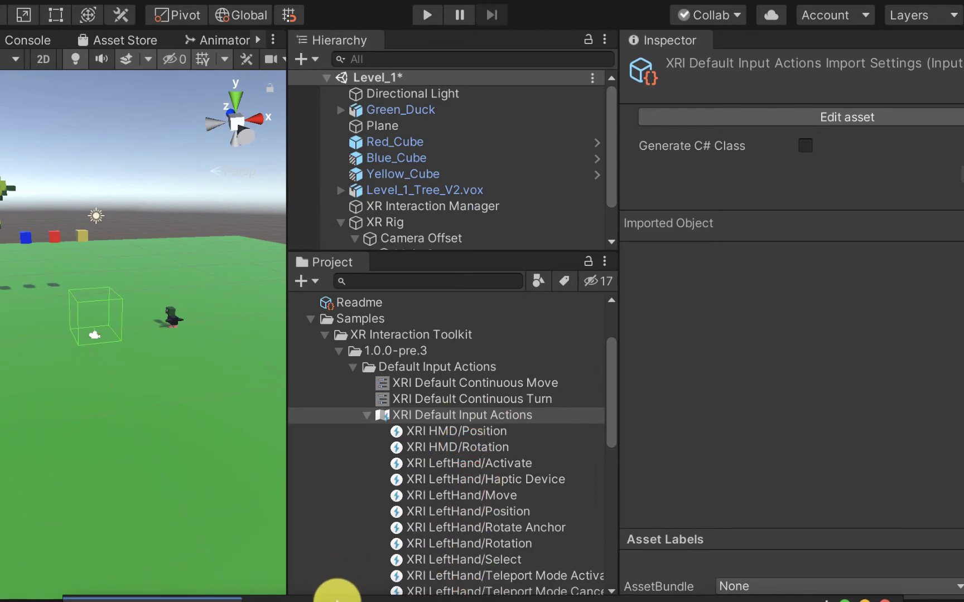
left_click_drag(337, 597, 289, 3)
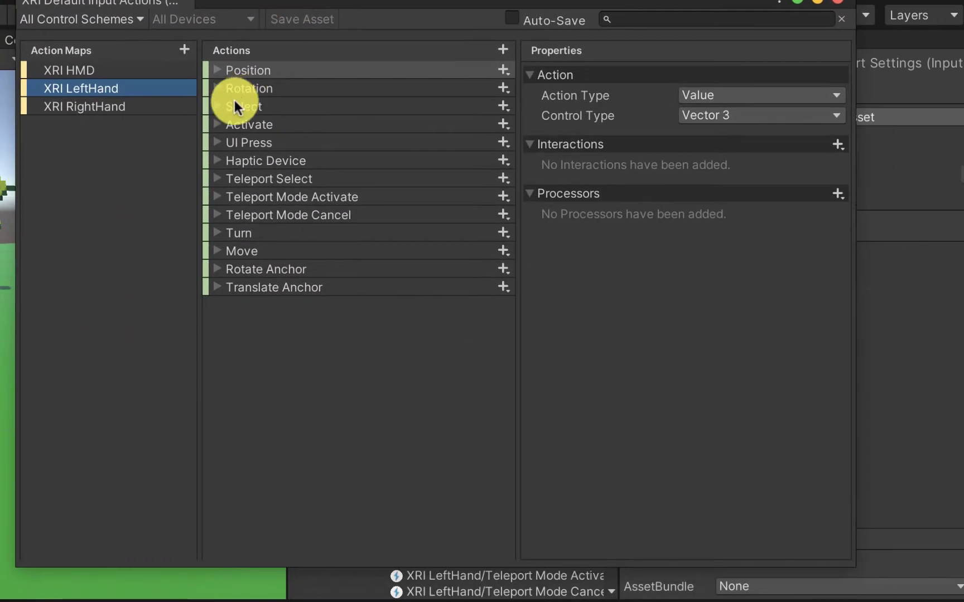
Step: Expand the Activate action and view its triggerPressed binding details
left_click(213, 105)
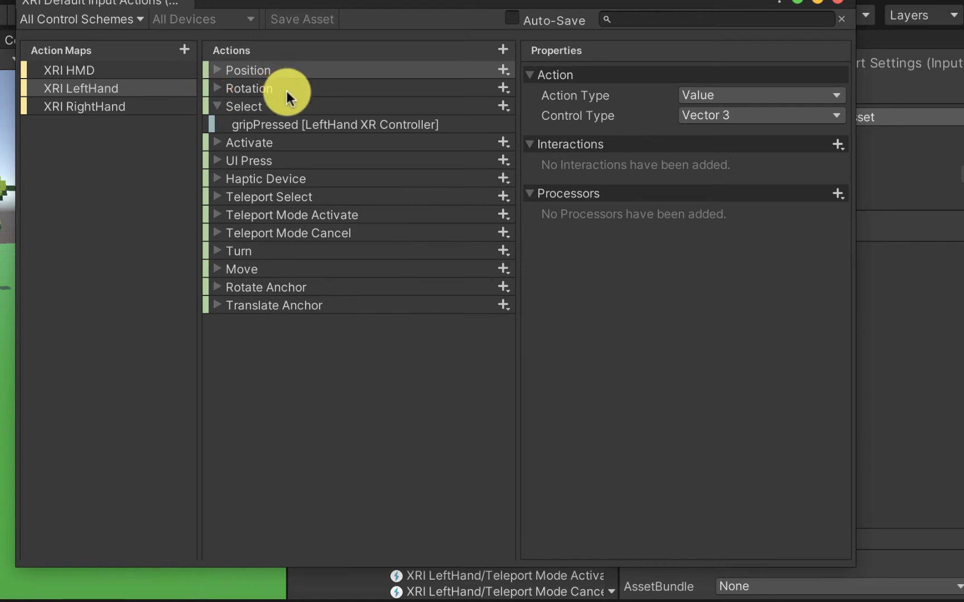
left_click(215, 105)
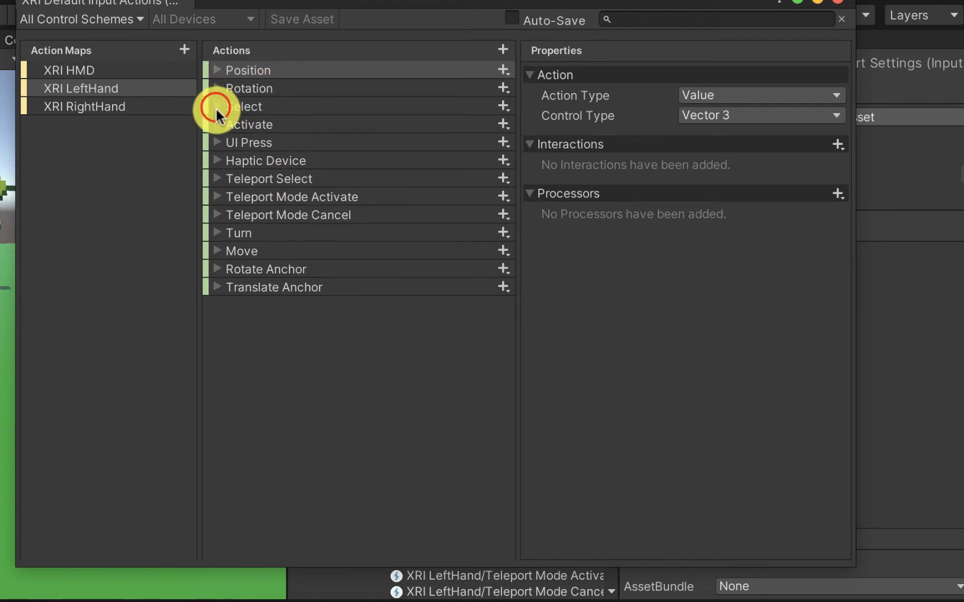
left_click(216, 123)
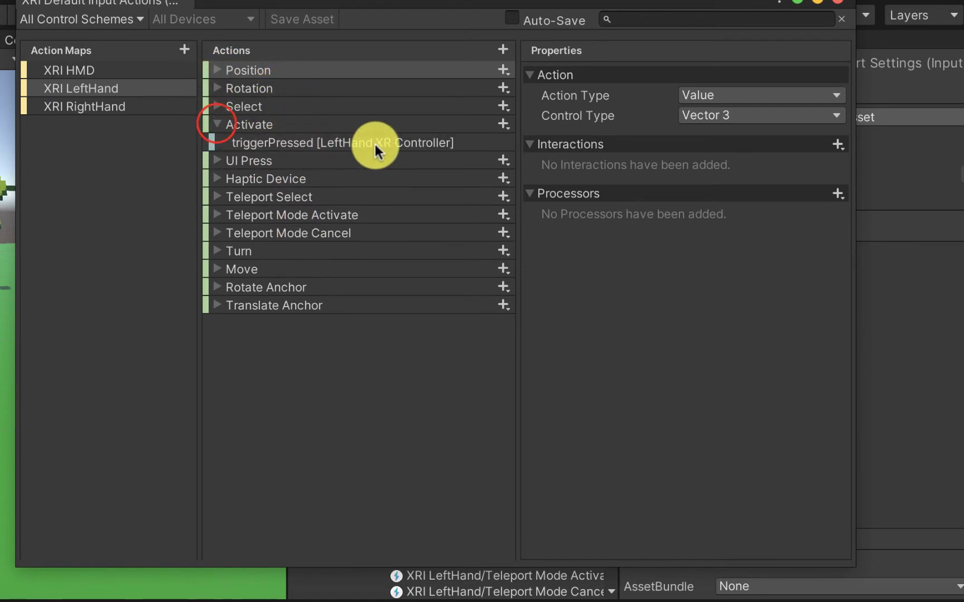
left_click(318, 140)
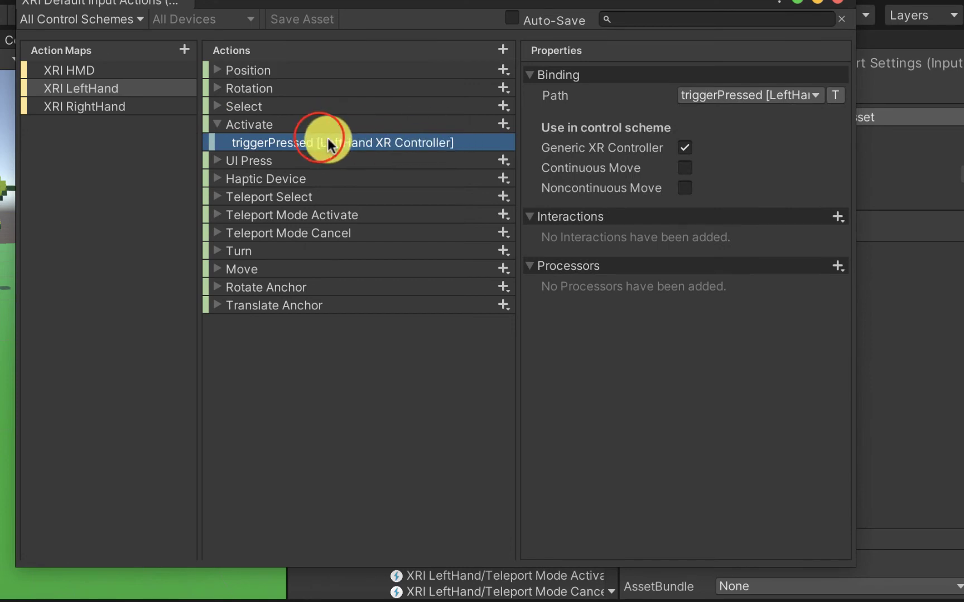
Step: Add a Left Button [Mouse] binding to the Activate action
left_click(503, 124)
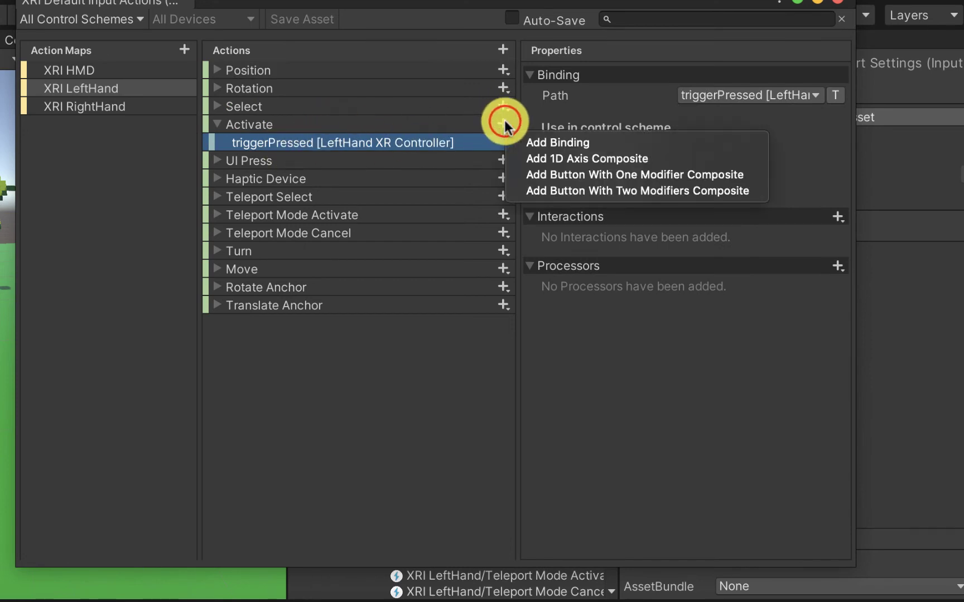
left_click(611, 139)
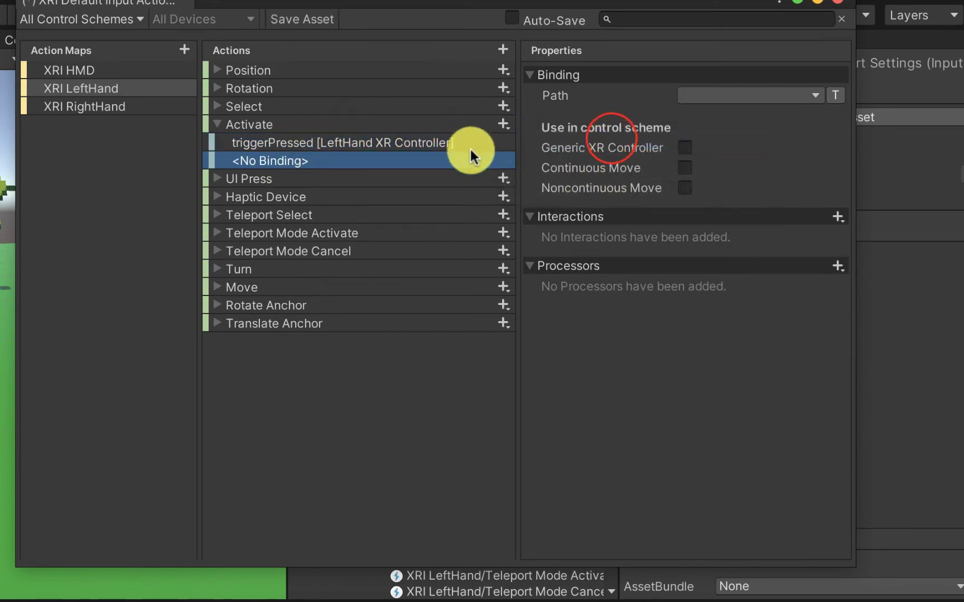
left_click(790, 96)
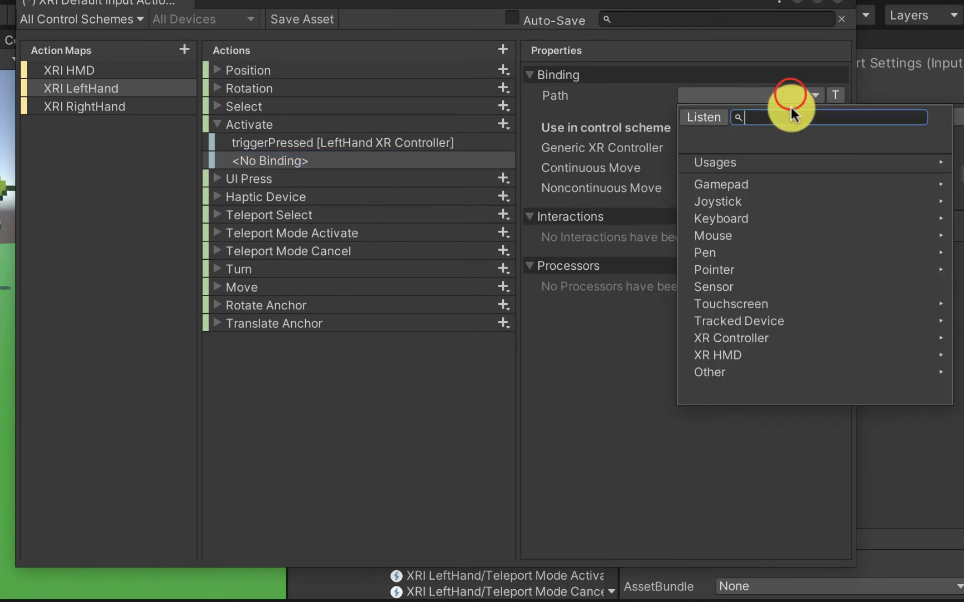
left_click(774, 234)
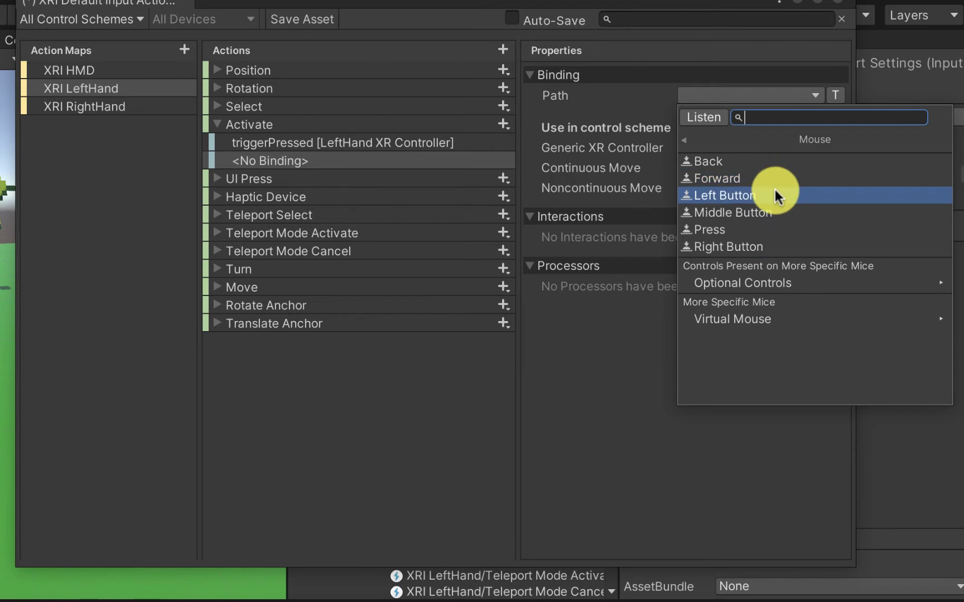
left_click(773, 190)
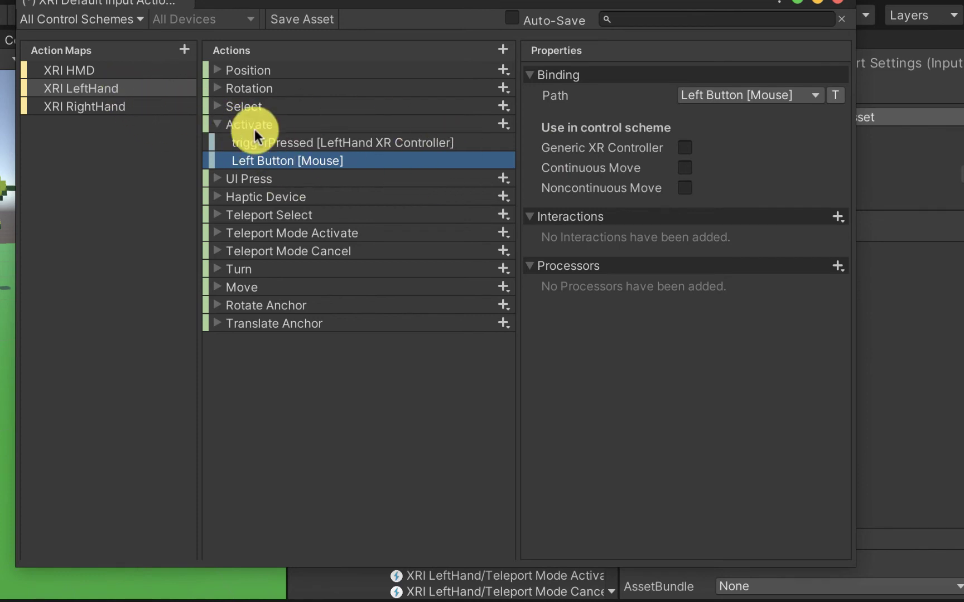
Step: Delete the Left Button [Mouse] binding and close the Input Actions editor
right_click(465, 162)
left_click(517, 256)
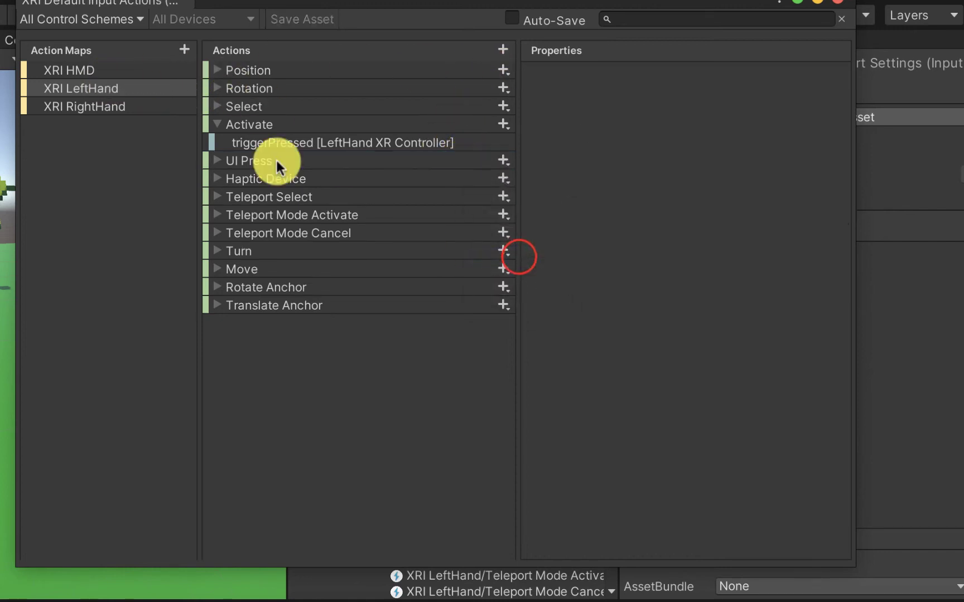
left_click(838, 6)
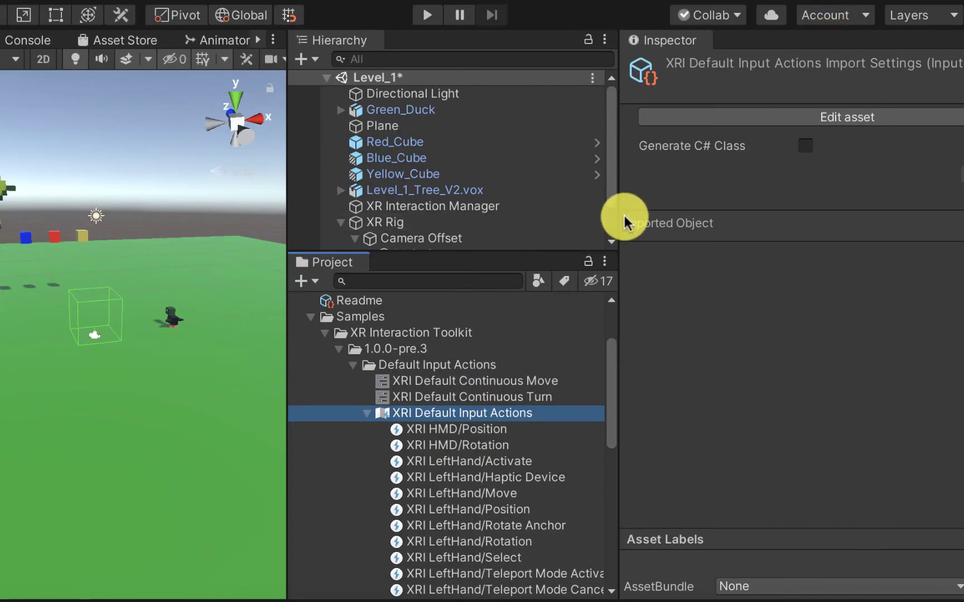
Step: On the LeftHand Controller, confirm the Activate action references XRI LeftHand/Activate
scroll(451, 221, "down", 3)
left_click(449, 226)
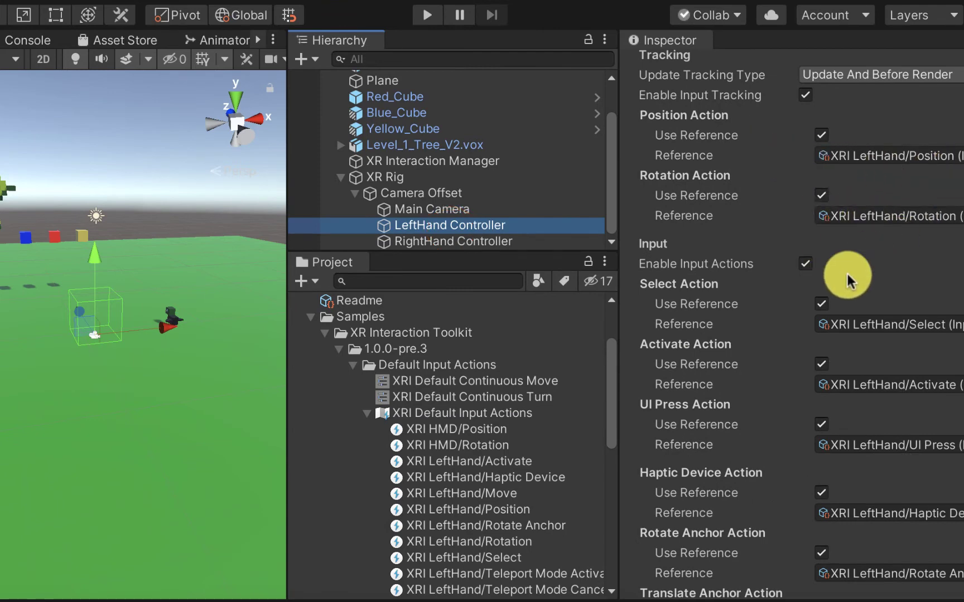
scroll(826, 245, "down", 3)
scroll(802, 211, "up", 1)
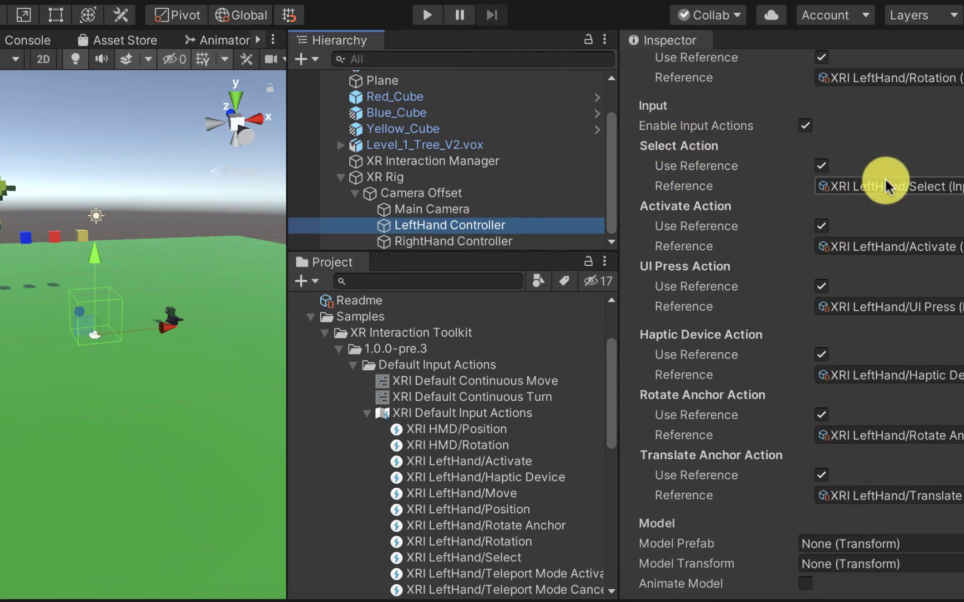
left_click(652, 205)
left_click(714, 258)
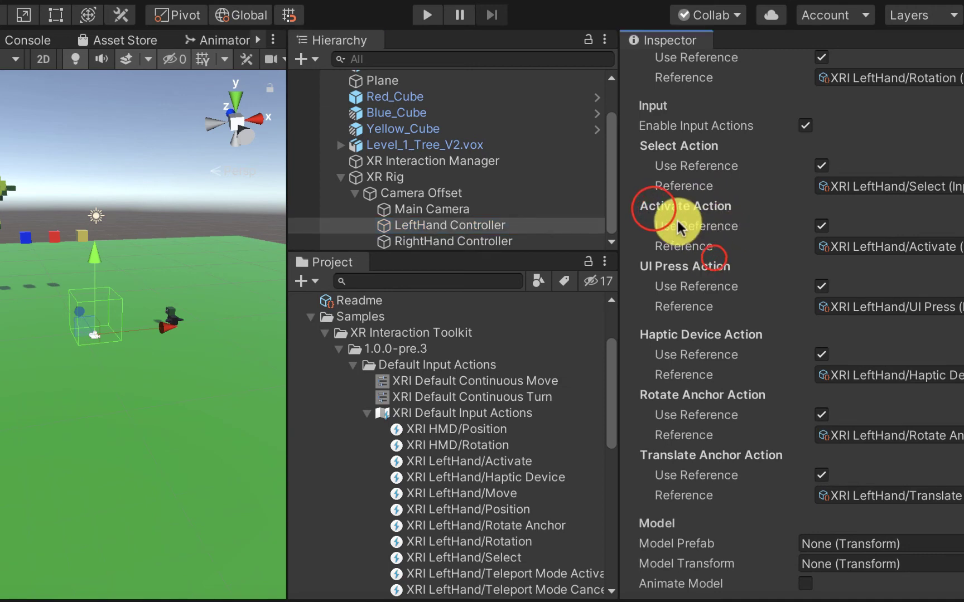
left_click(508, 463)
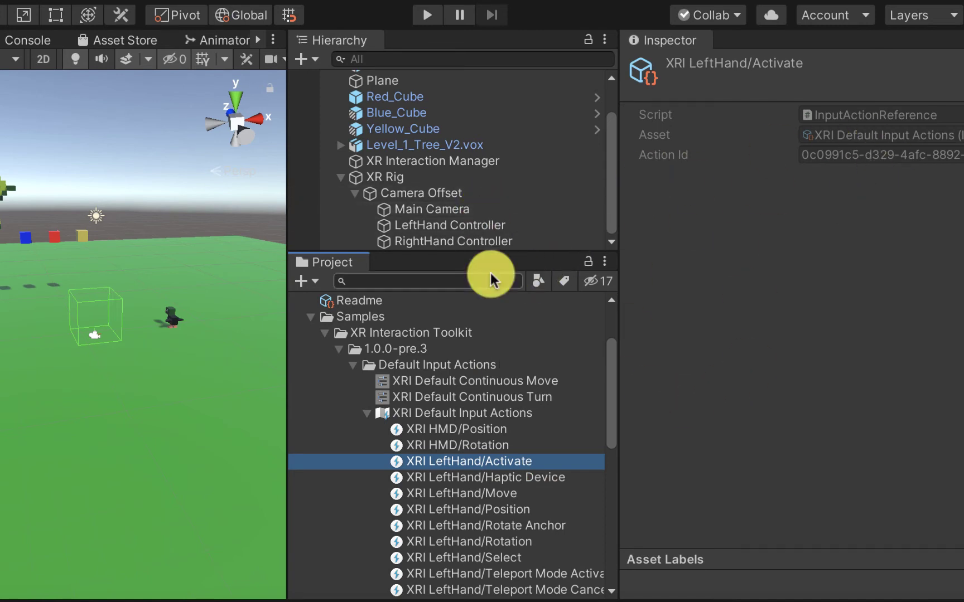
Step: Open and close the XRI Default Input Actions editor, then collapse that asset in the Project
double_click(472, 411)
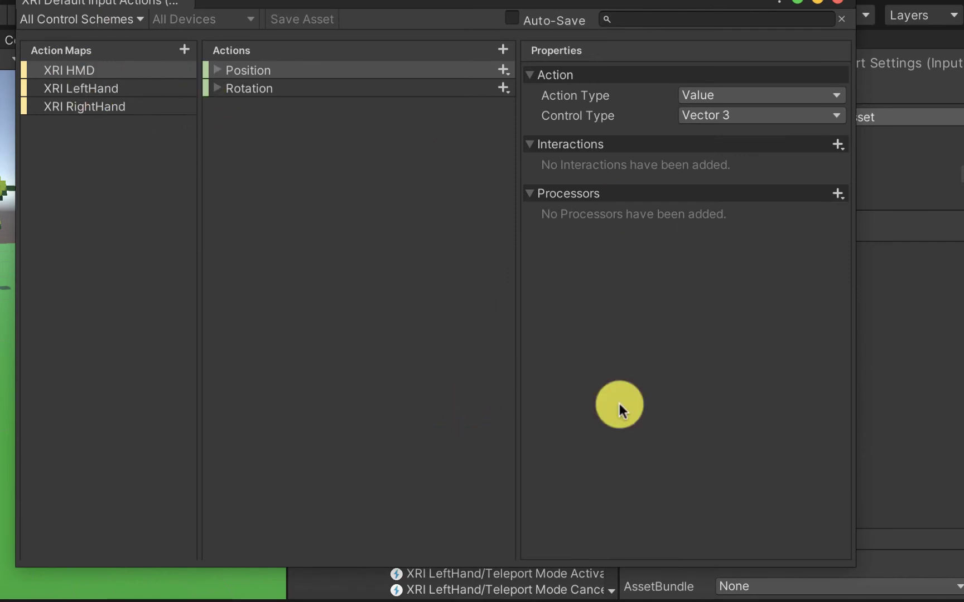
left_click(839, 2)
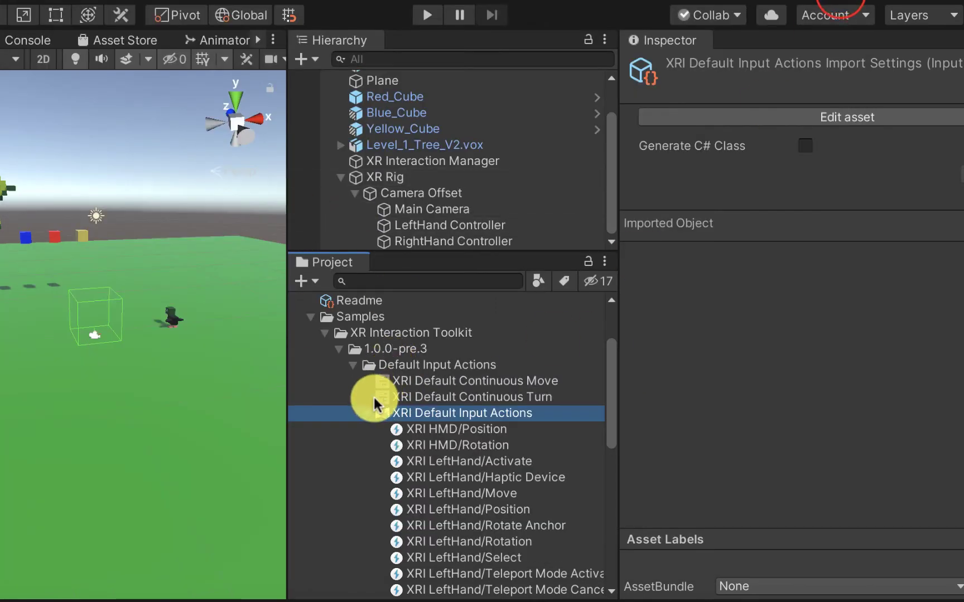
left_click(365, 416)
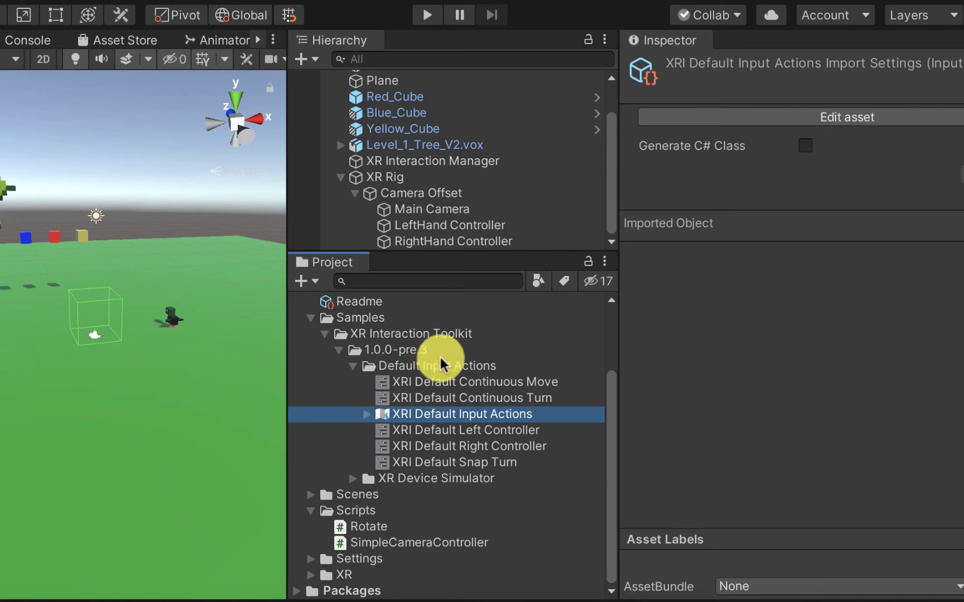
scroll(169, 358, "up", 5)
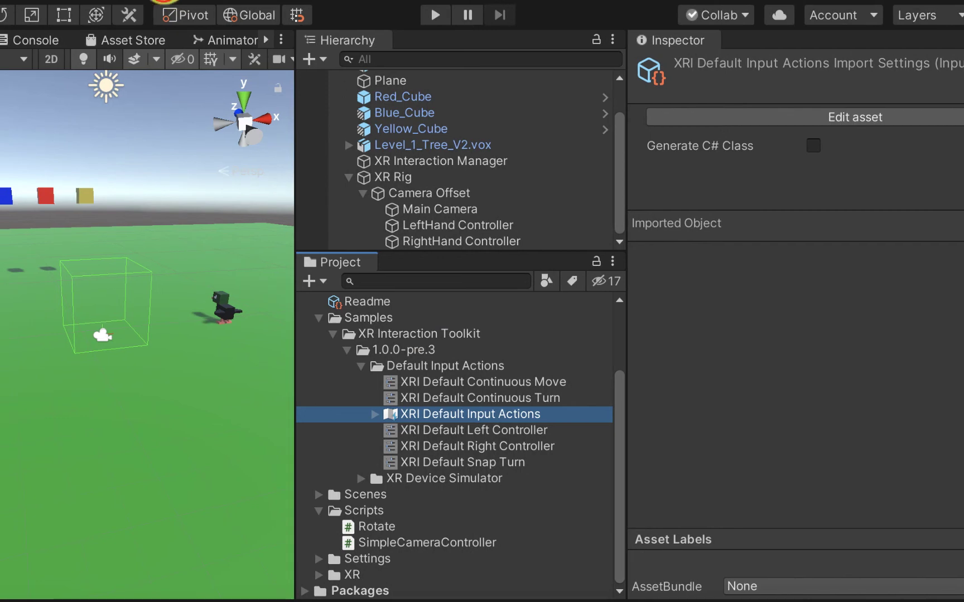
Step: In Build Settings, switch the platform to Android with ASTC texture compression
left_click(163, 1)
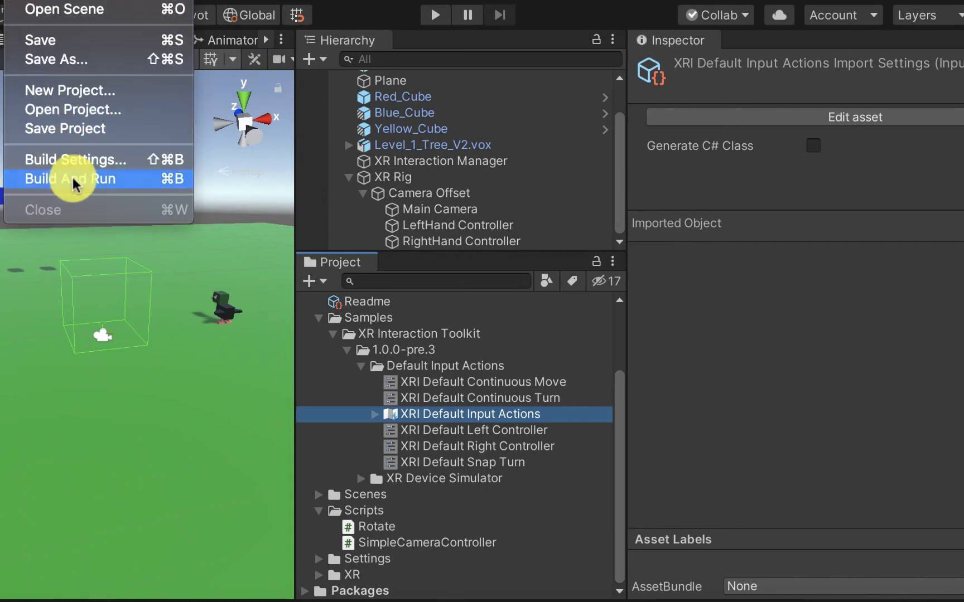
left_click(80, 159)
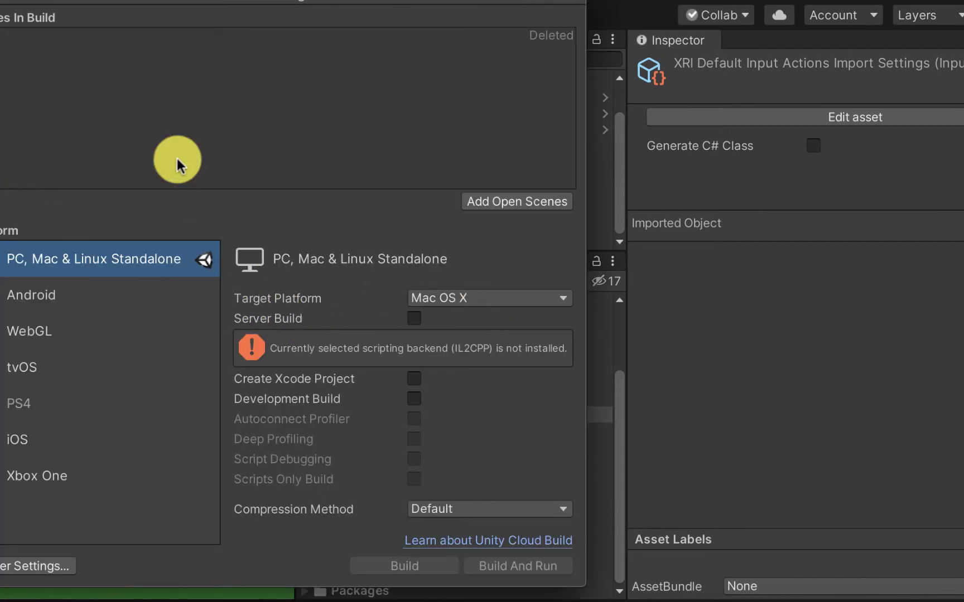
left_click(94, 301)
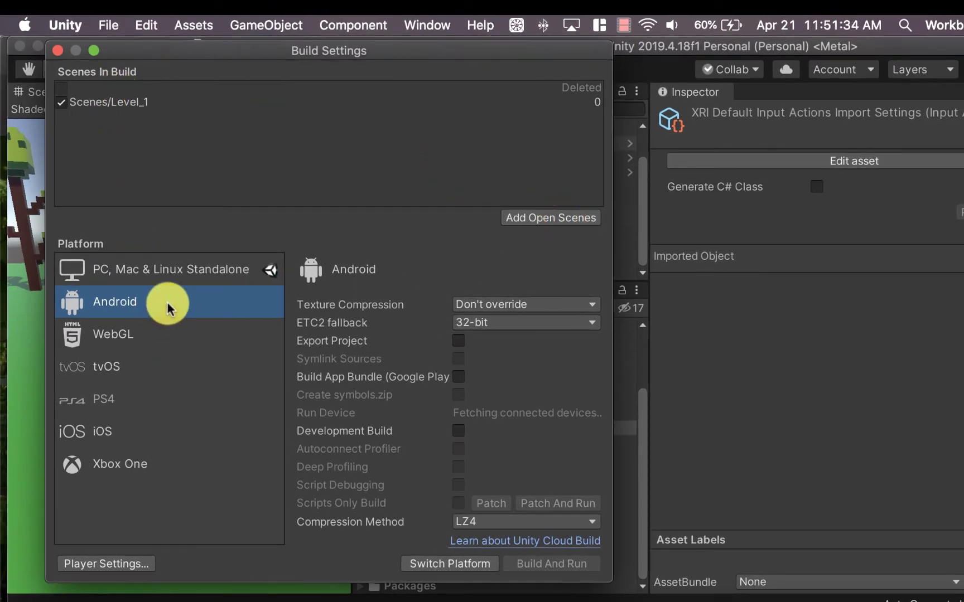
left_click(530, 304)
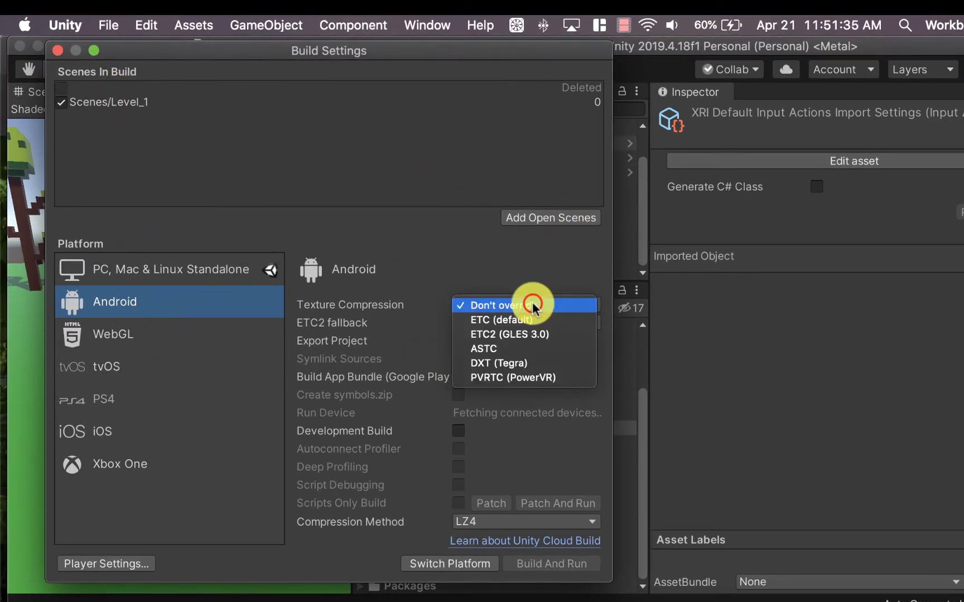
left_click(530, 351)
left_click(449, 564)
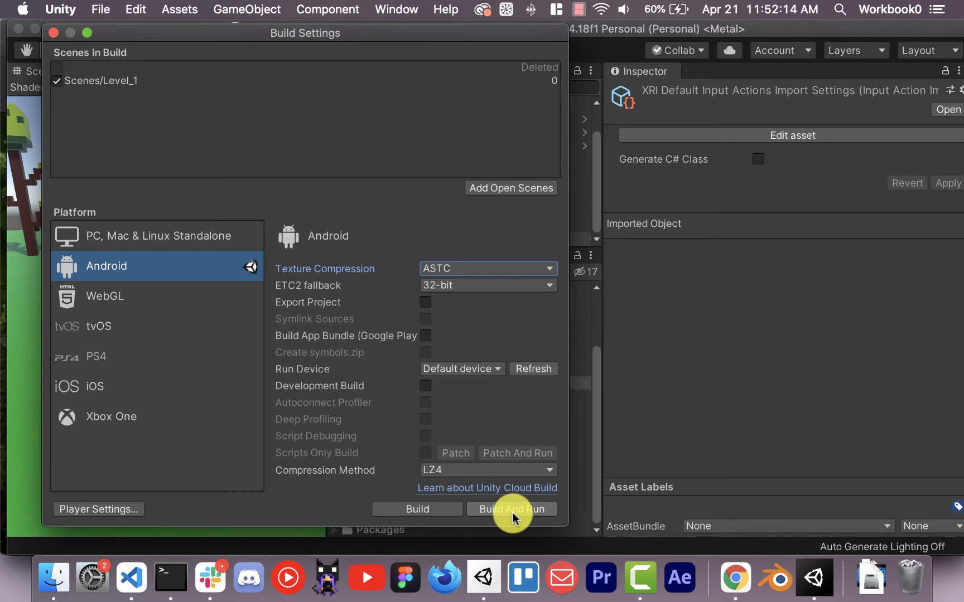
Step: Build and run the app as 'build', retry the device search, then dismiss the no-device error
left_click(512, 510)
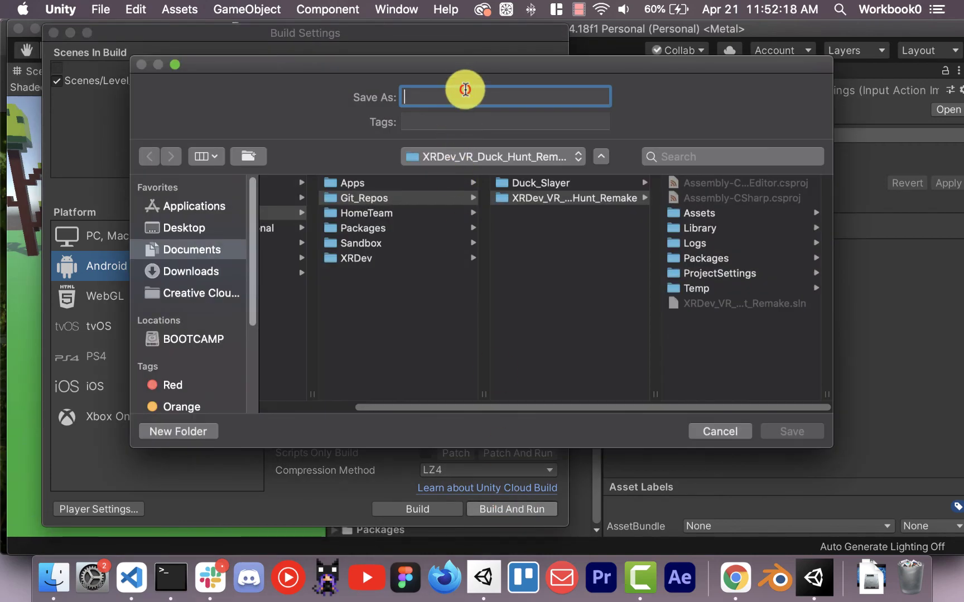
type("build")
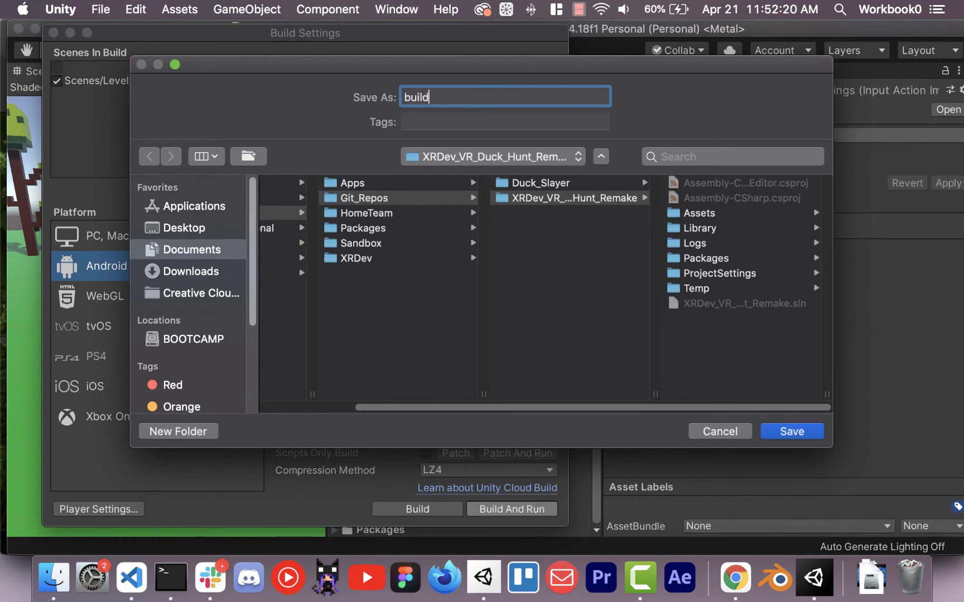
key("Return")
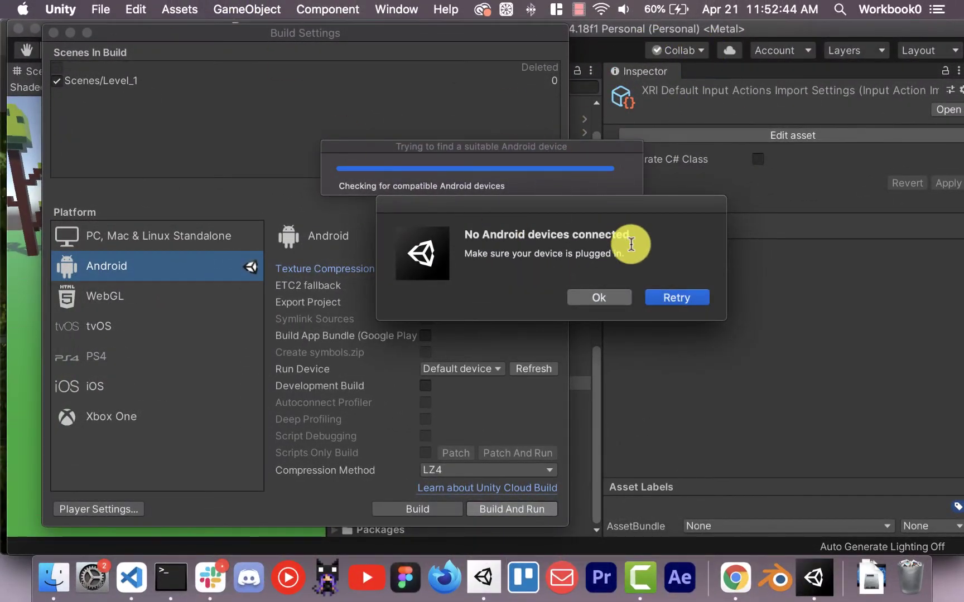
left_click(667, 296)
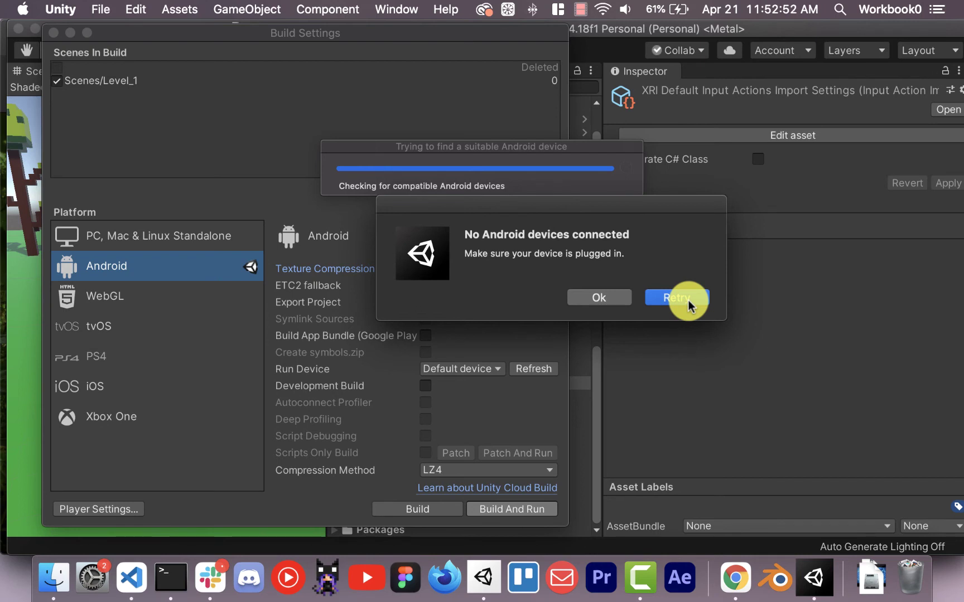
left_click(688, 301)
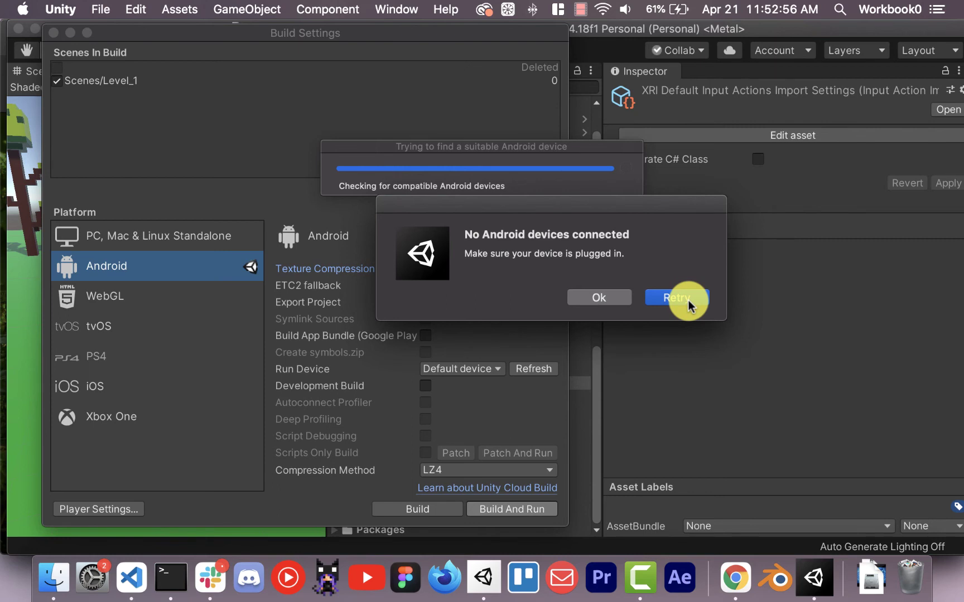
left_click(589, 294)
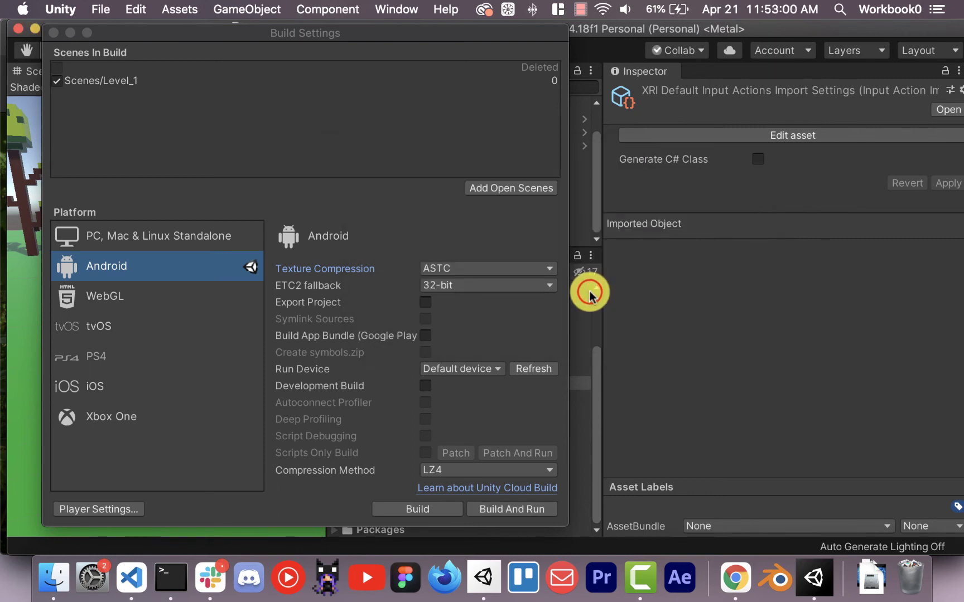
Step: Run Build And Run again, dismissing and then retrying the no-Android-device prompt
left_click(520, 509)
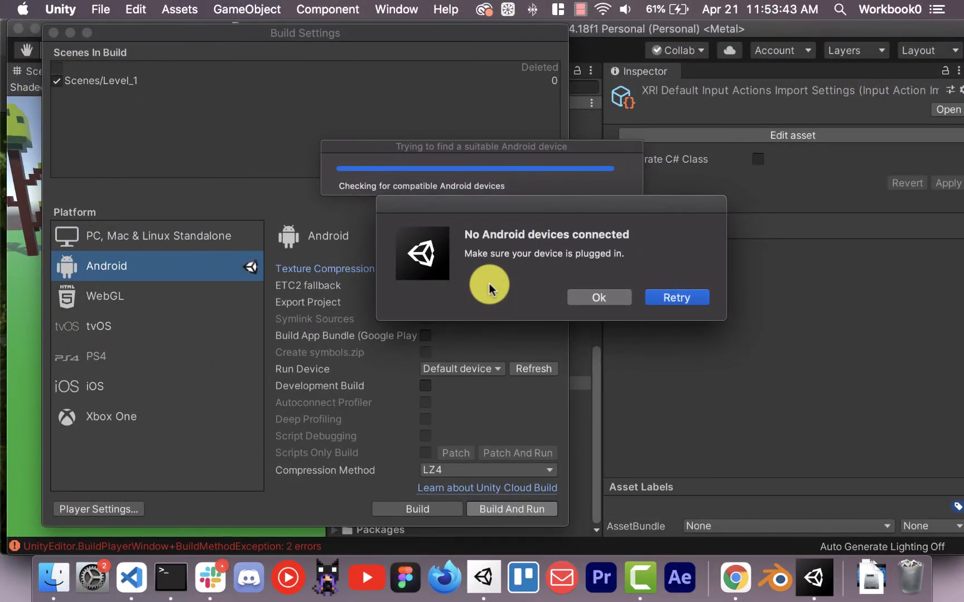
left_click(576, 300)
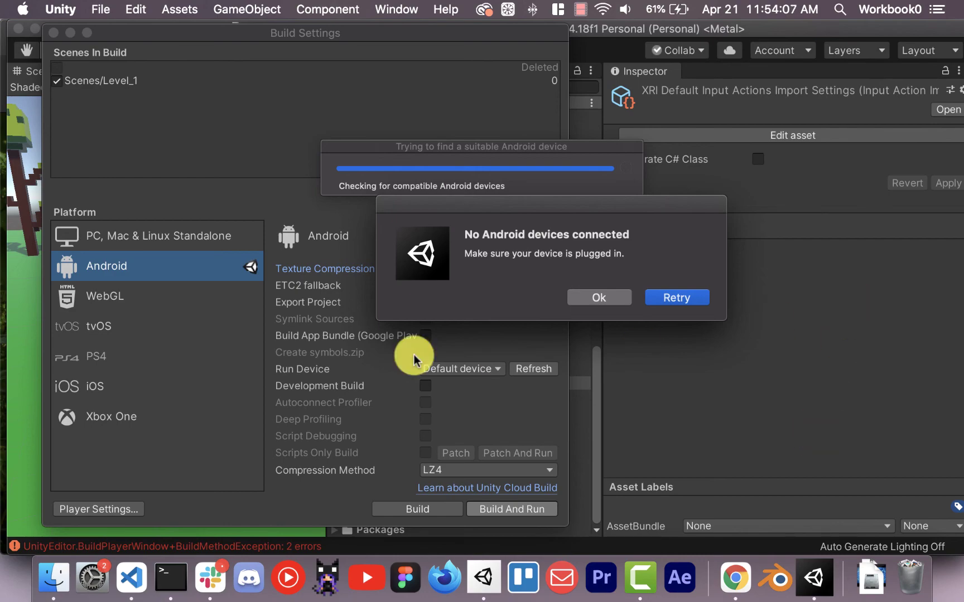
left_click(698, 298)
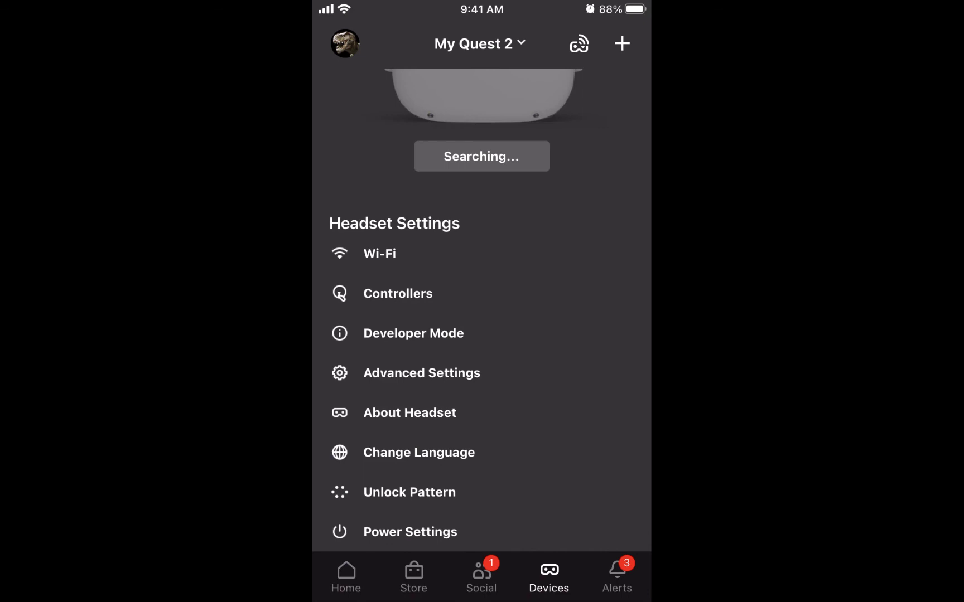
Step: Once My Quest 2 connects in the Oculus app, open its Developer Mode settings
scroll(482, 290, "up", 3)
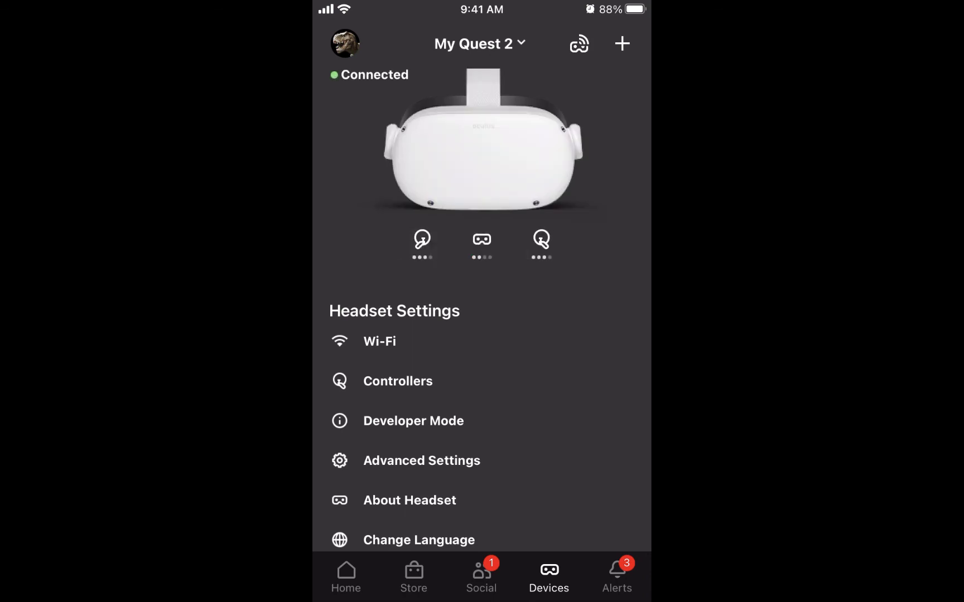
left_click(413, 420)
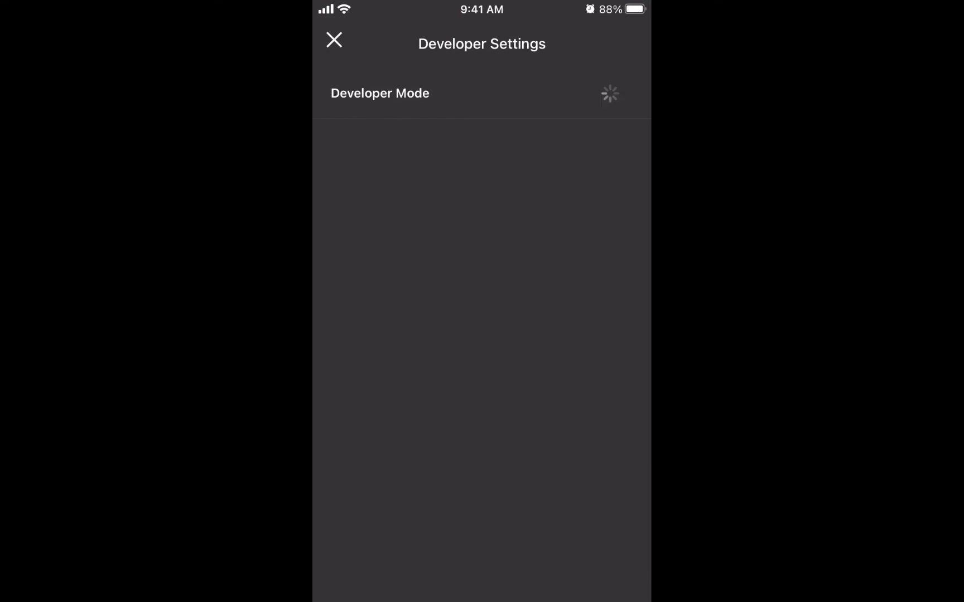